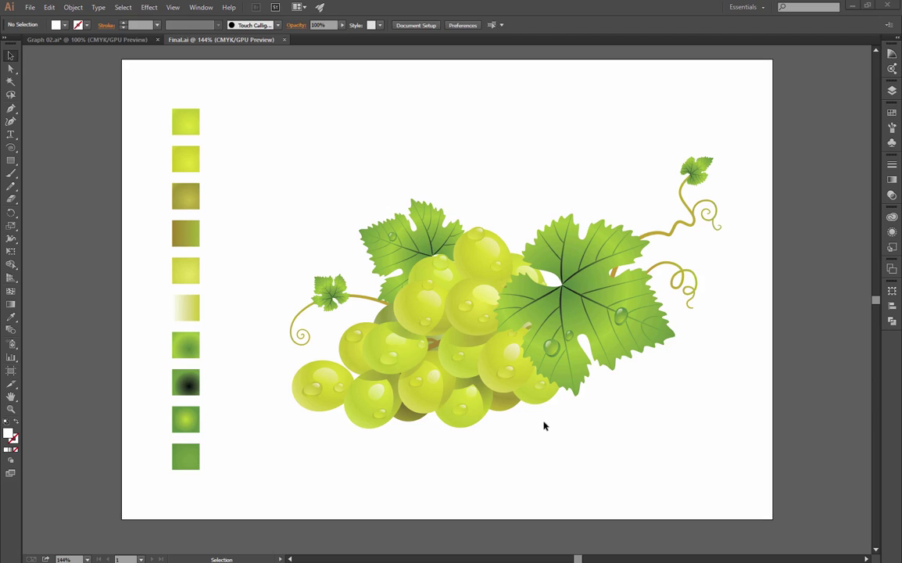
Step: Add a new layer and move the whole grape illustration beyond the artboard's upper-right corner
left_click(891, 89)
left_click(849, 316)
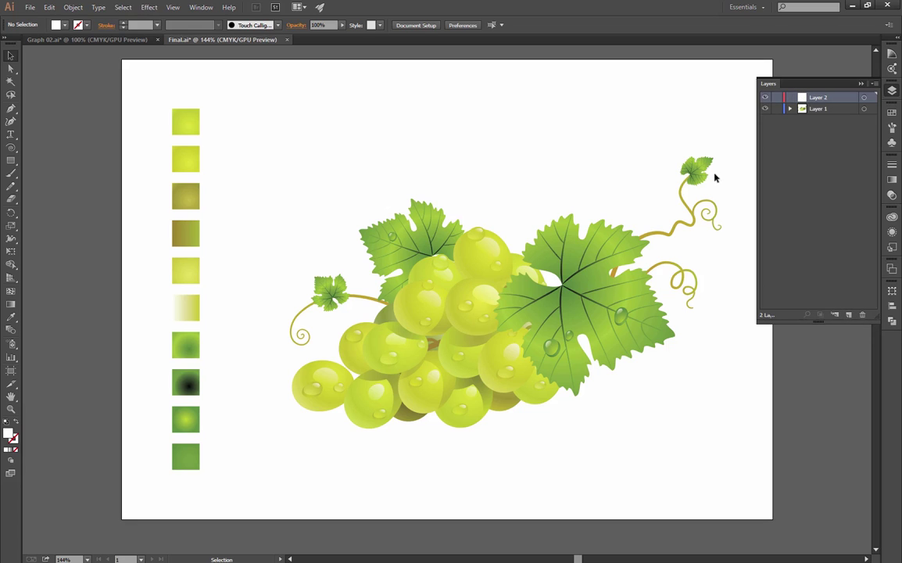
left_click(527, 225, "ctrl+alt")
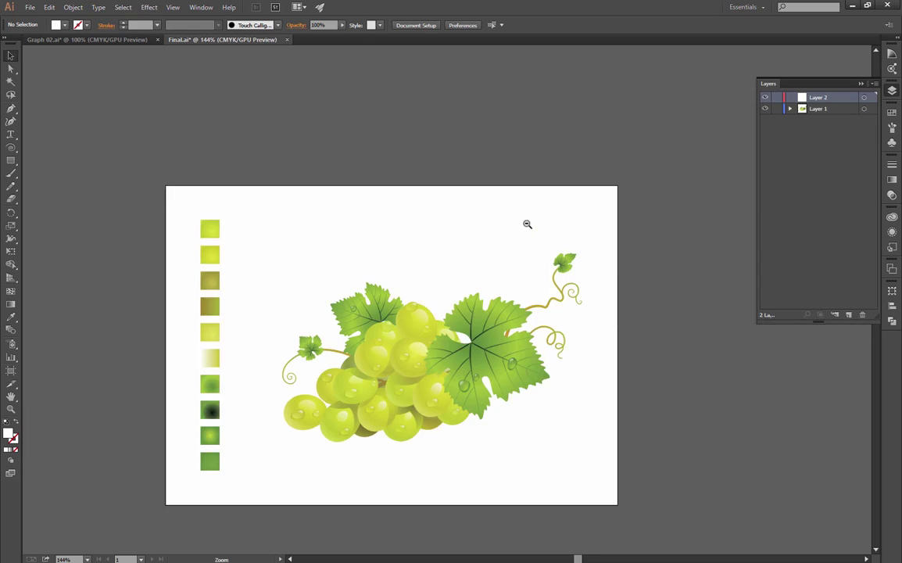
left_click_drag(529, 225, 447, 185)
left_click_drag(507, 201, 198, 403)
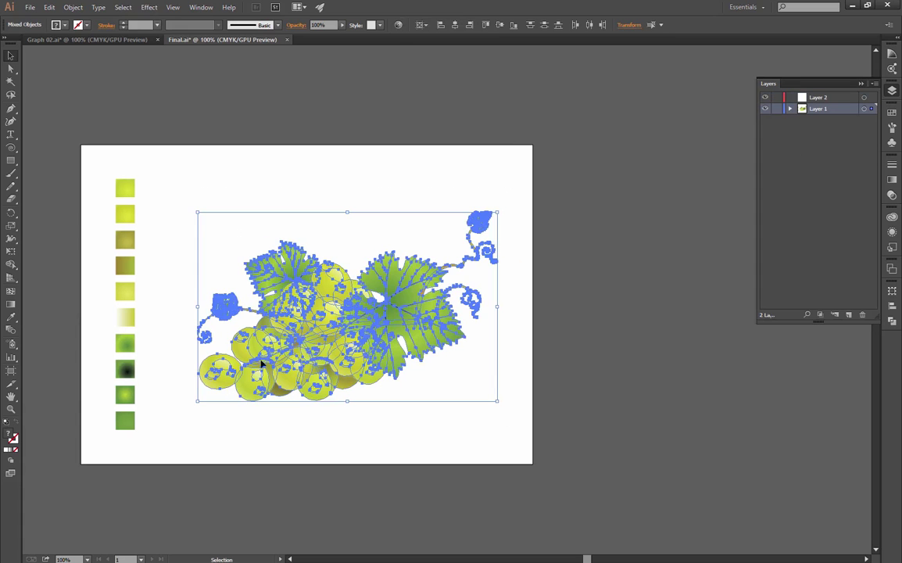
left_click_drag(323, 289, 594, 150)
left_click(432, 338)
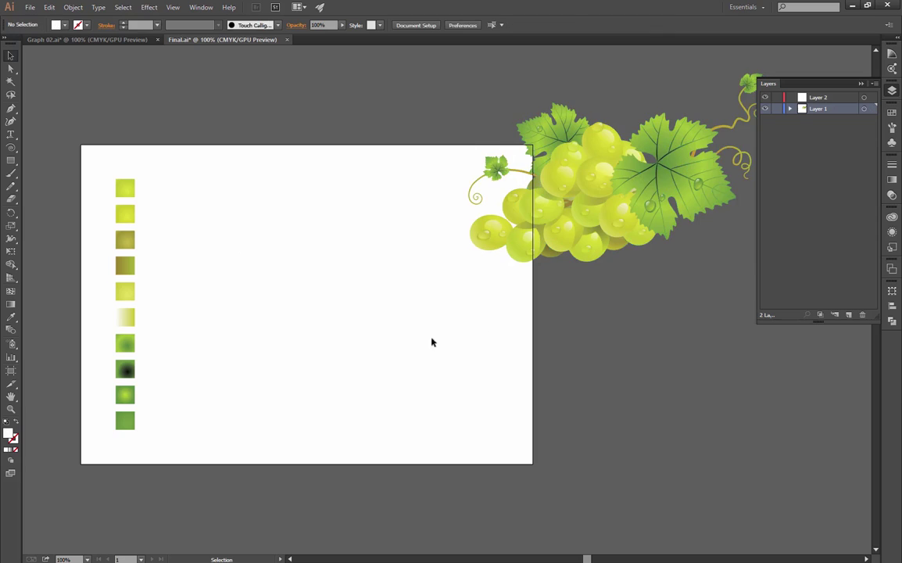
Step: Draw a wavy open stem path about 141 mm wide and 46 mm high with the Pencil tool on Layer 2
left_click(477, 308, "ctrl")
left_click_drag(474, 316, 519, 346)
left_click(516, 337, "ctrl+alt")
left_click_drag(470, 330, 531, 351)
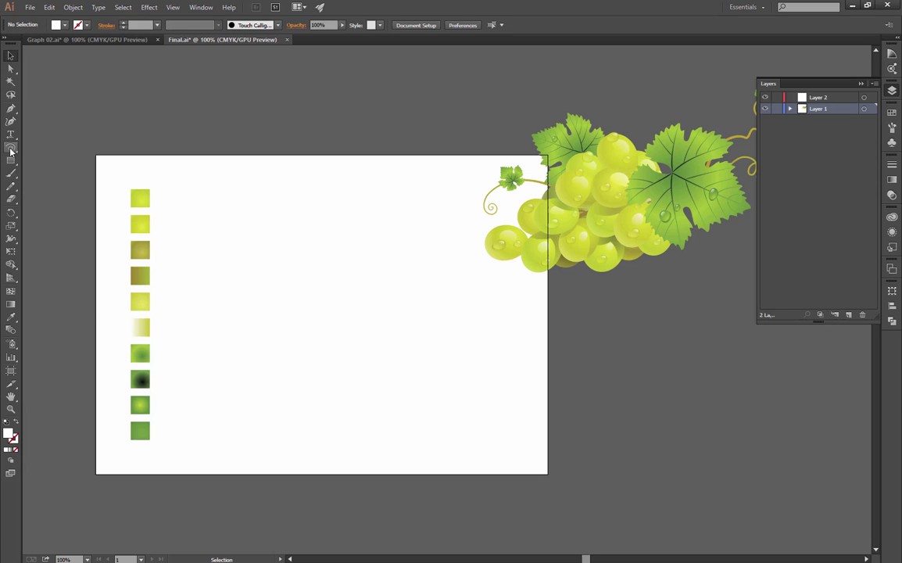
left_click(12, 186)
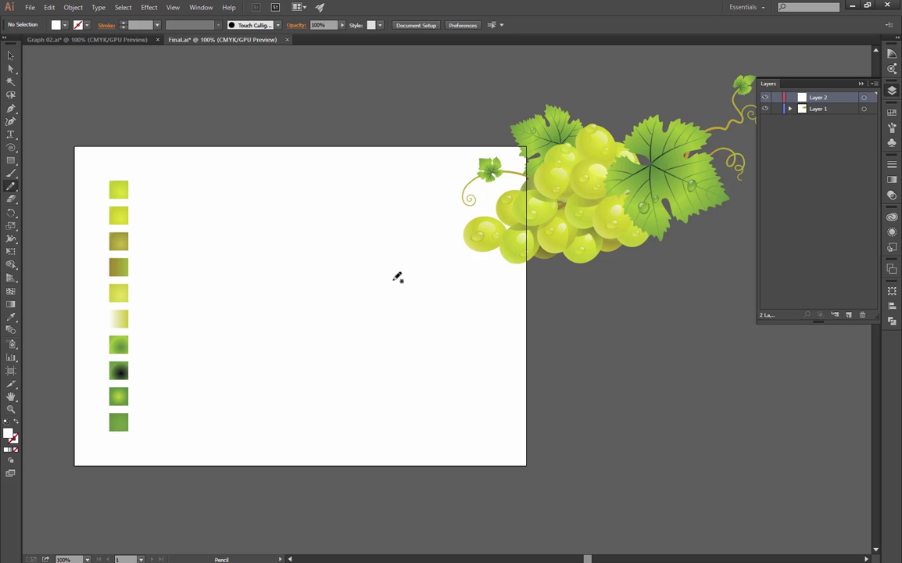
mouse_move(392, 278)
left_mouse_down()
mouse_move(356, 294)
mouse_move(259, 302)
mouse_move(178, 346)
left_mouse_up()
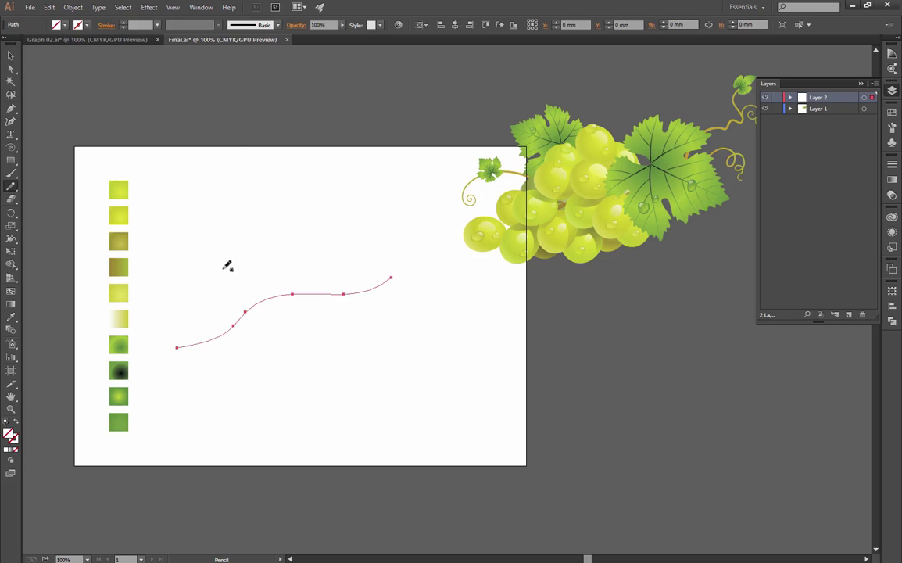
Step: Give the wavy stem path a black stroke with a weight of 4 pt
left_click(123, 23)
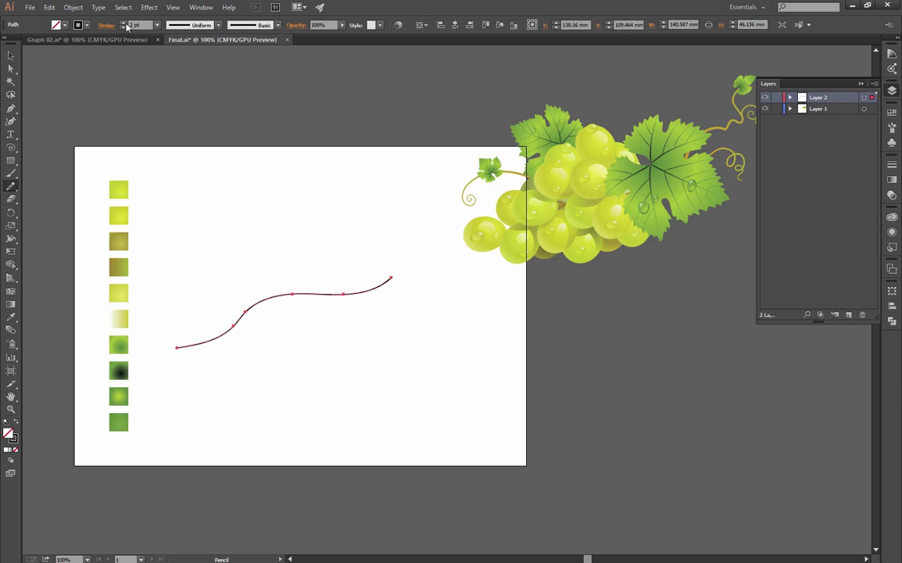
left_click(124, 22)
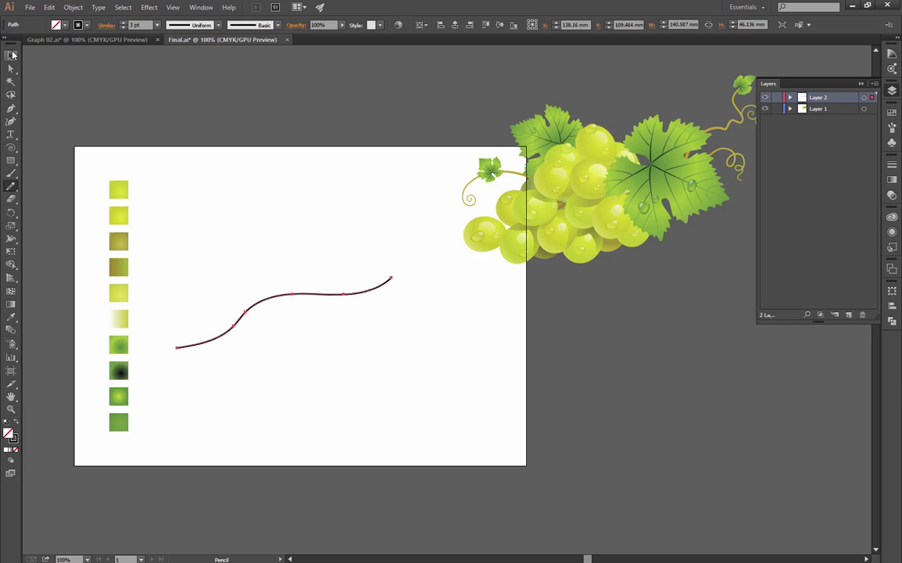
left_click(11, 58)
key("ctrl+space")
left_click(284, 268, "ctrl")
left_click_drag(299, 268, 186, 268)
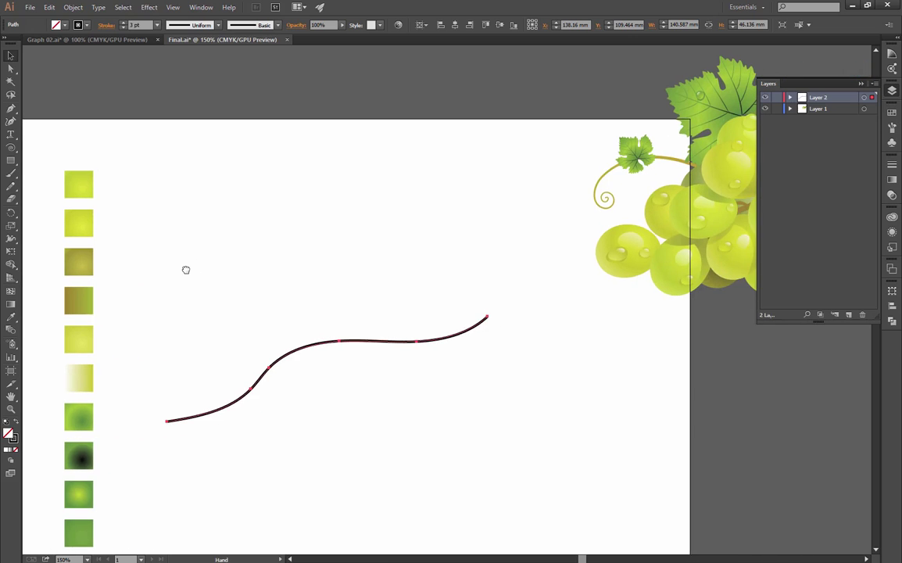
left_click(340, 339)
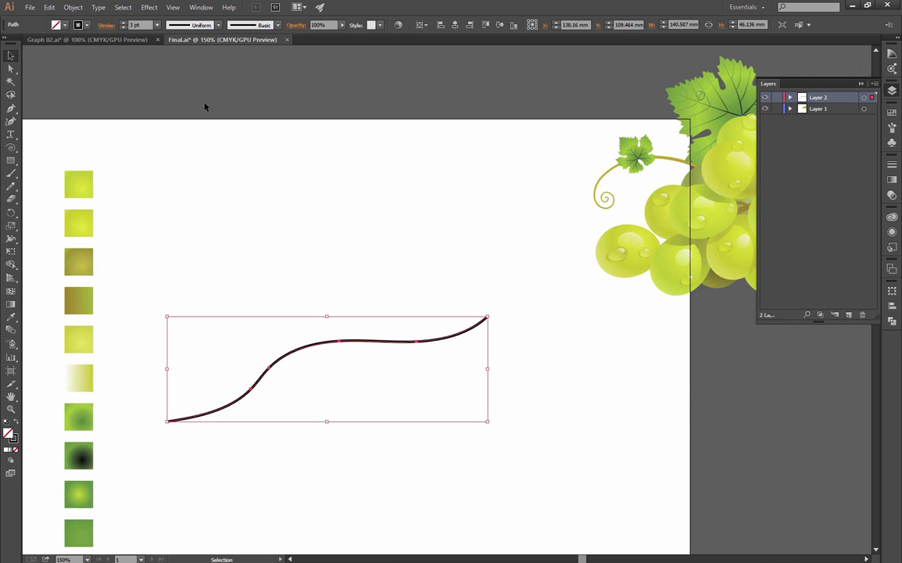
left_click(123, 22)
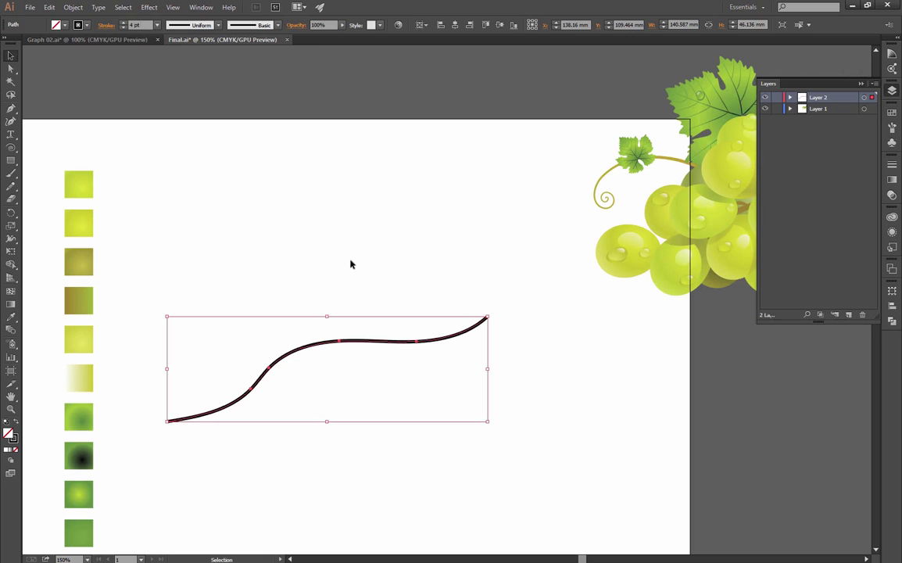
Step: Expand the stem's stroke into a filled outline shape
left_click_drag(331, 297, 412, 244)
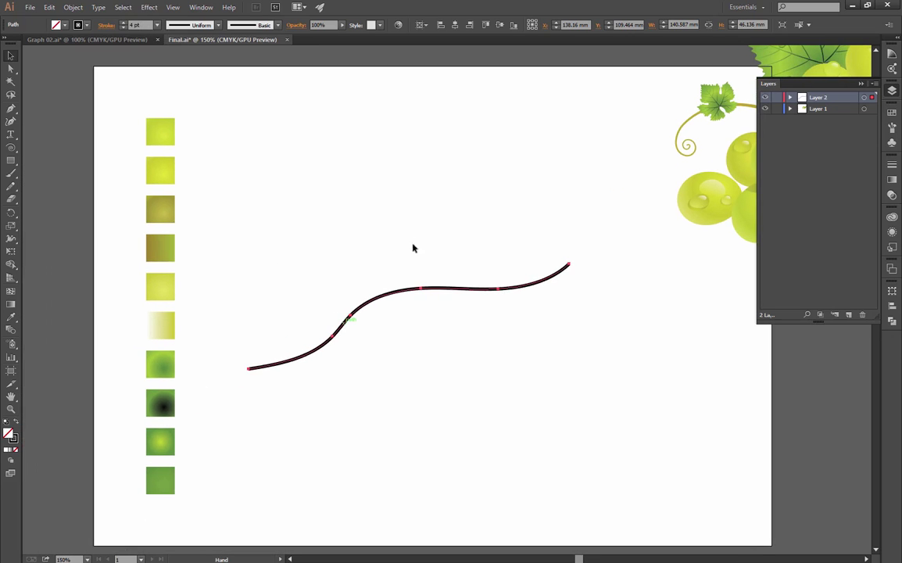
left_click(68, 7)
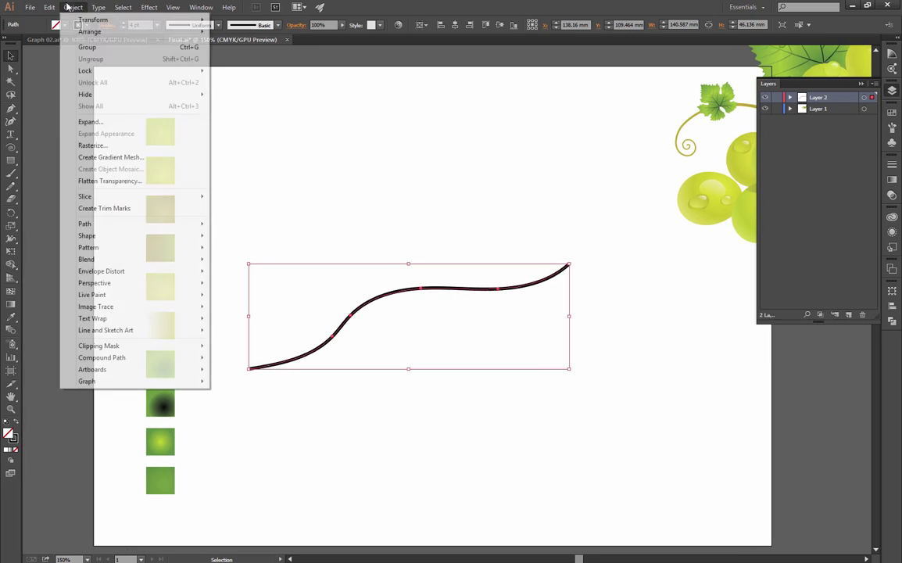
left_click(90, 121)
left_click(426, 336)
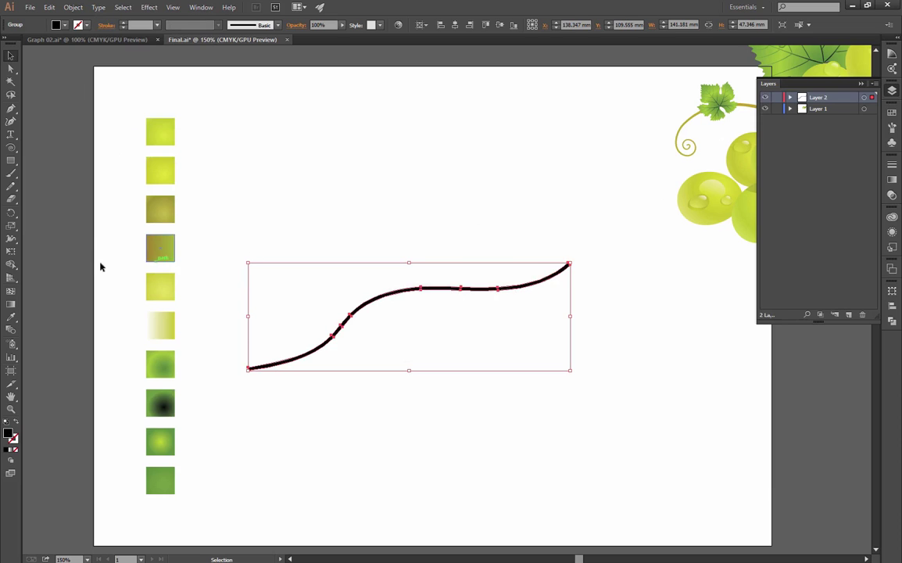
Step: Fill the expanded stem with the brown-to-green gradient sampled from the fourth colour square using the Eyedropper
left_click(11, 318)
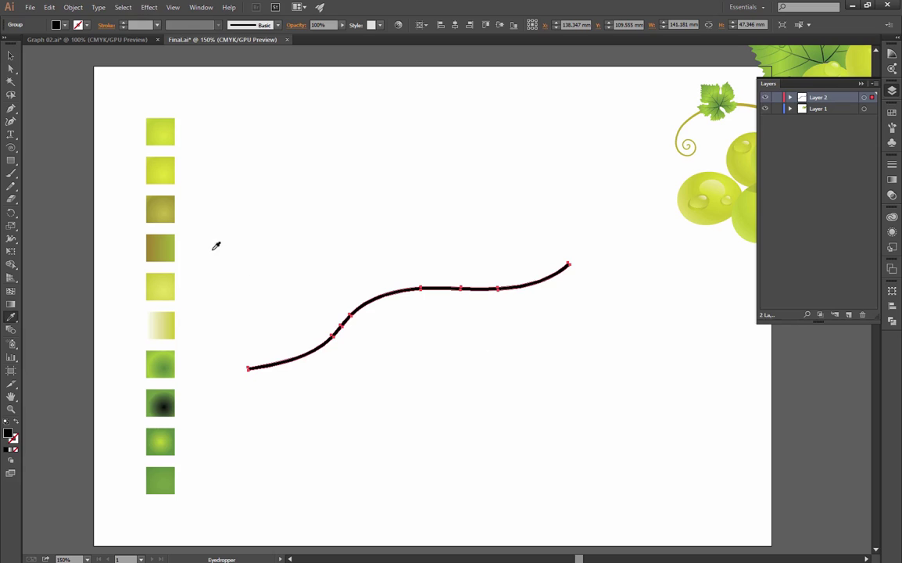
left_click(170, 248)
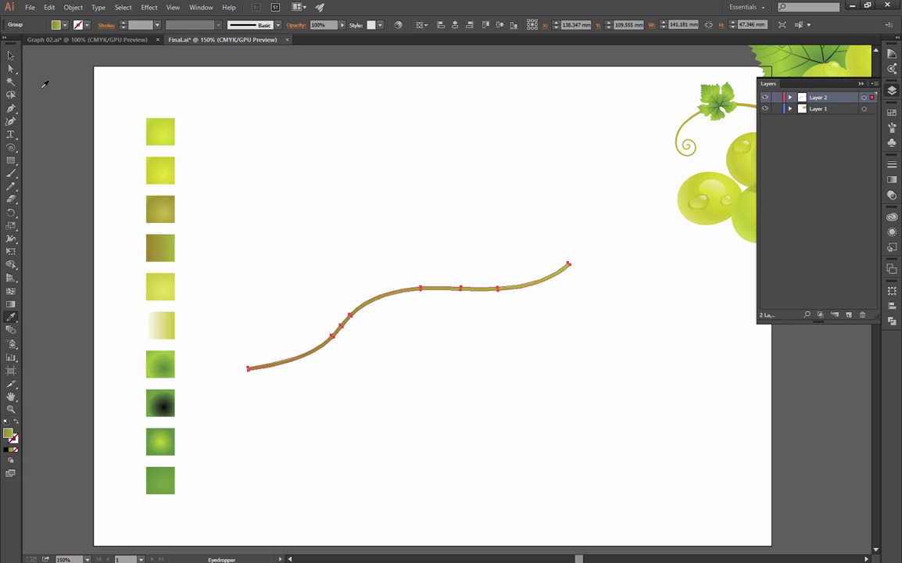
left_click(11, 54)
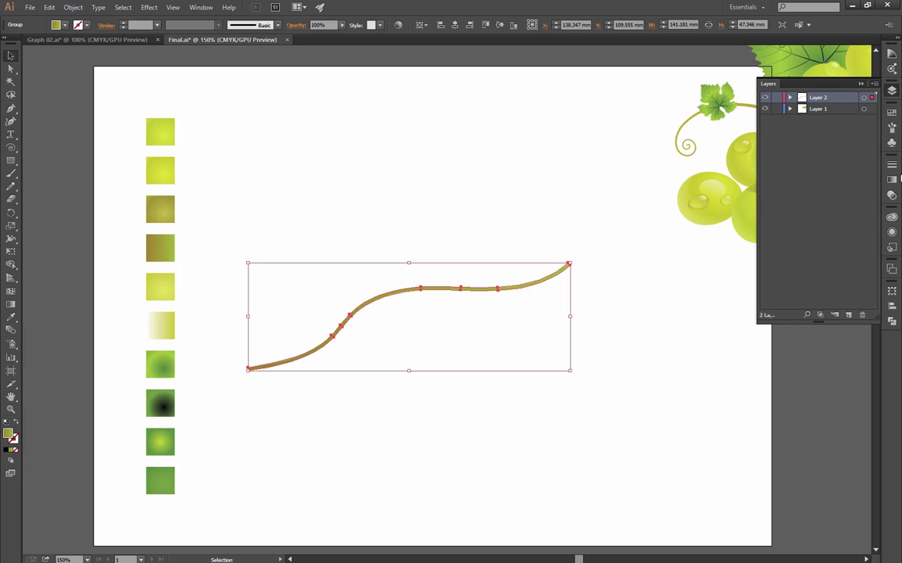
Step: Examine the HSB colour values of both end stops in the stem's linear gradient
left_click(892, 179)
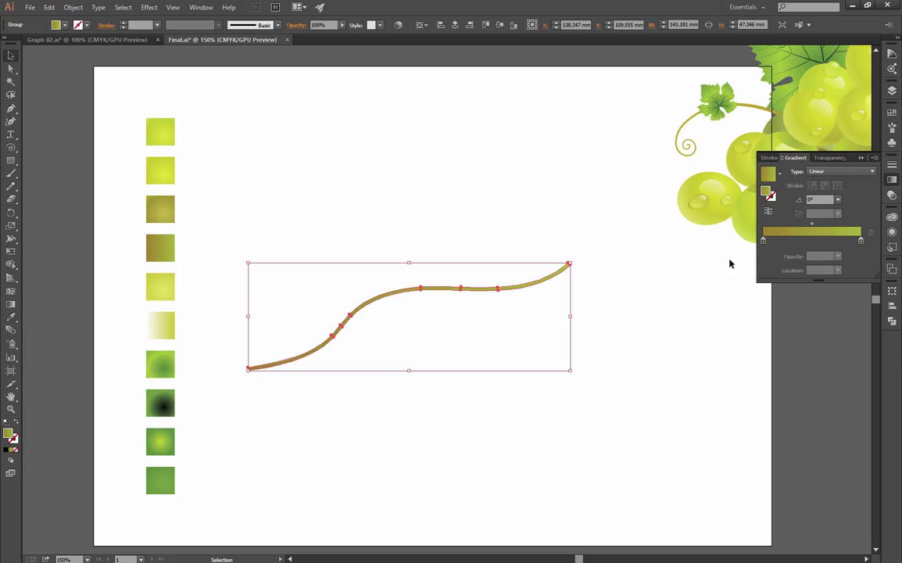
double_click(763, 240)
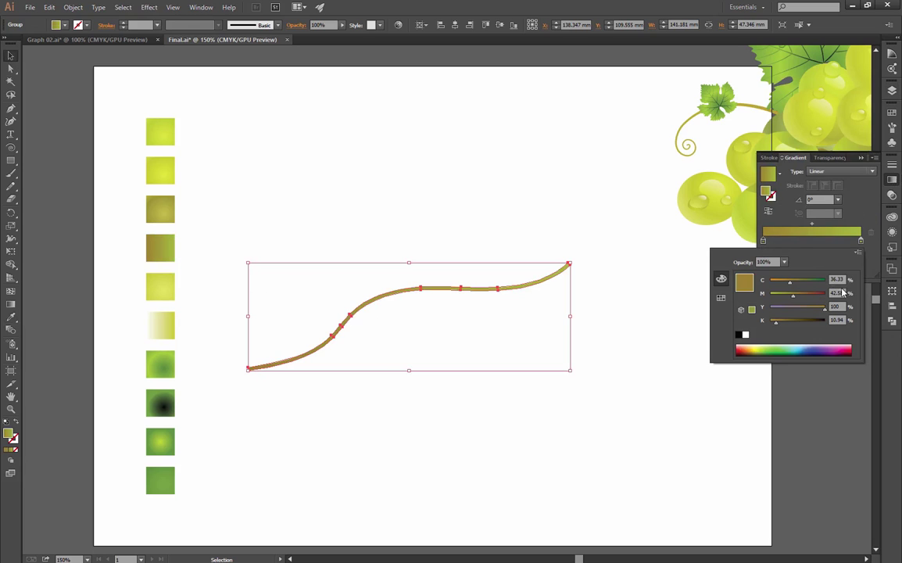
left_click(858, 252)
left_click(798, 280)
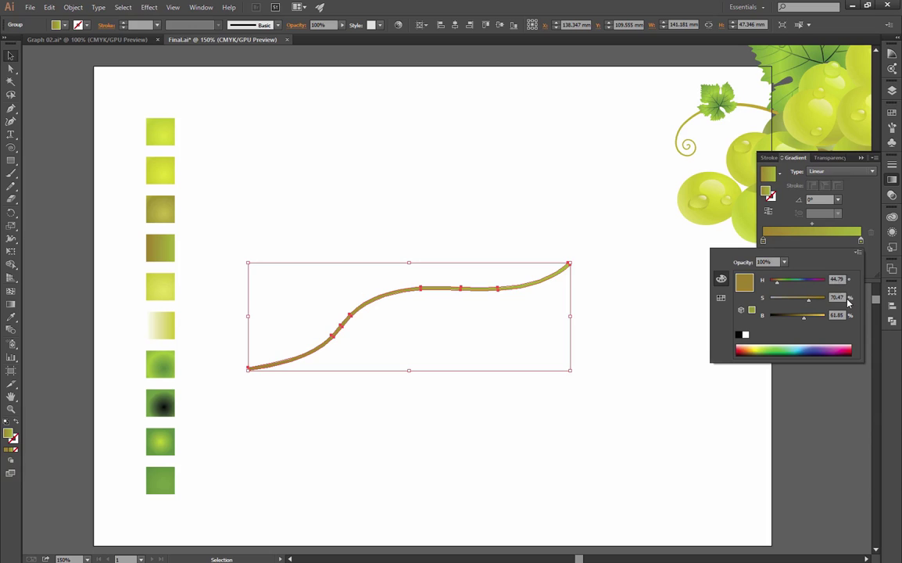
left_click(834, 298)
double_click(861, 242)
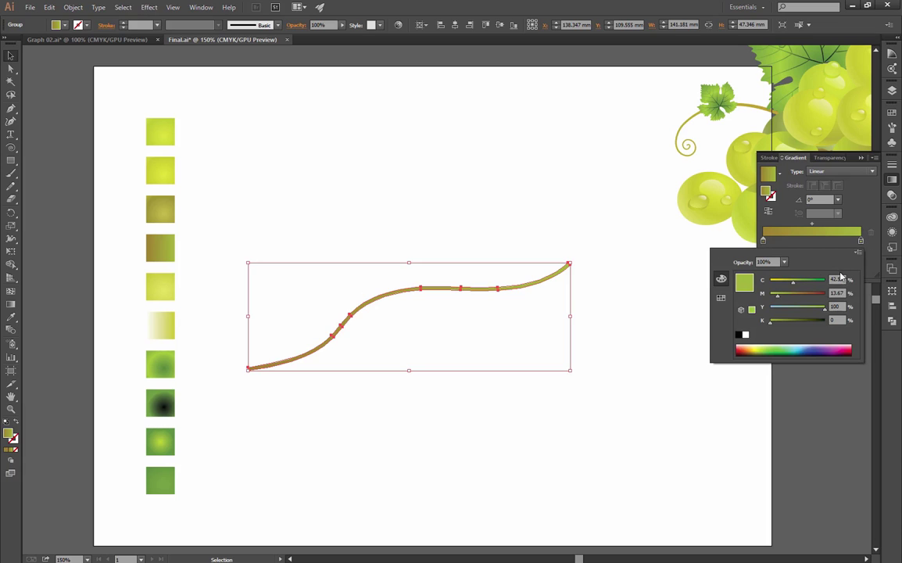
left_click(858, 252)
left_click(752, 235)
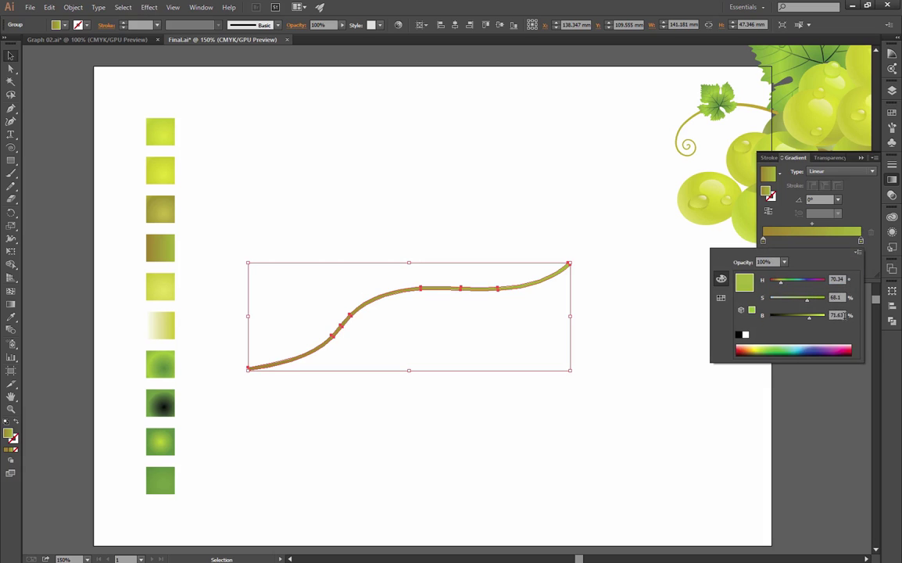
left_click(892, 181)
left_click(892, 180)
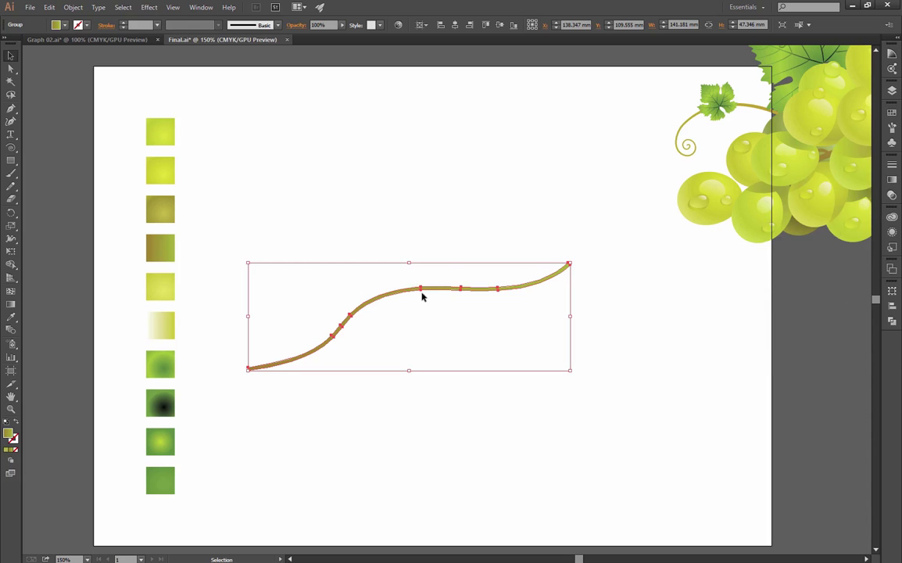
Step: Draw a grape-shaped ellipse about 25 mm wide and 31 mm high in the artboard's lower-right area, and deselect it
left_click(449, 248)
key("ctrl+1")
left_click_drag(478, 263, 429, 259)
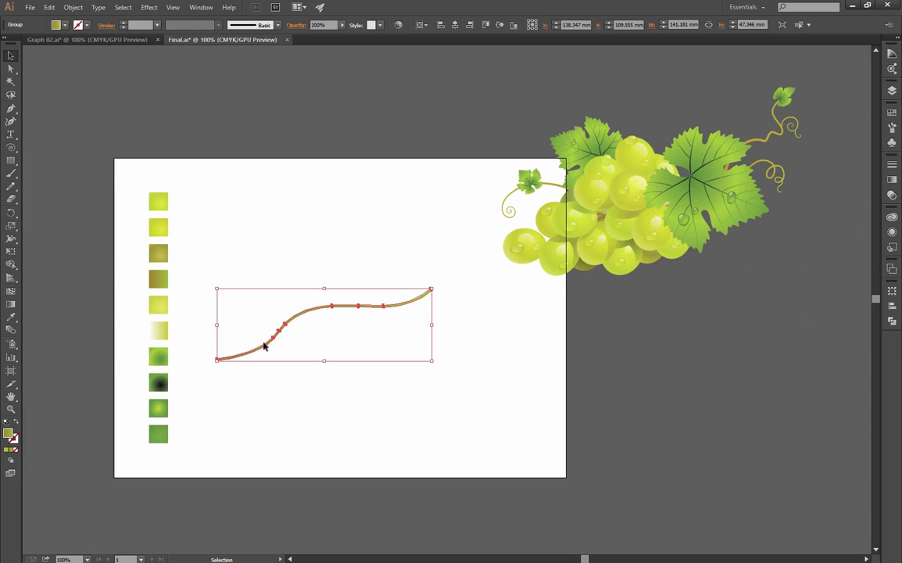
left_click(304, 263)
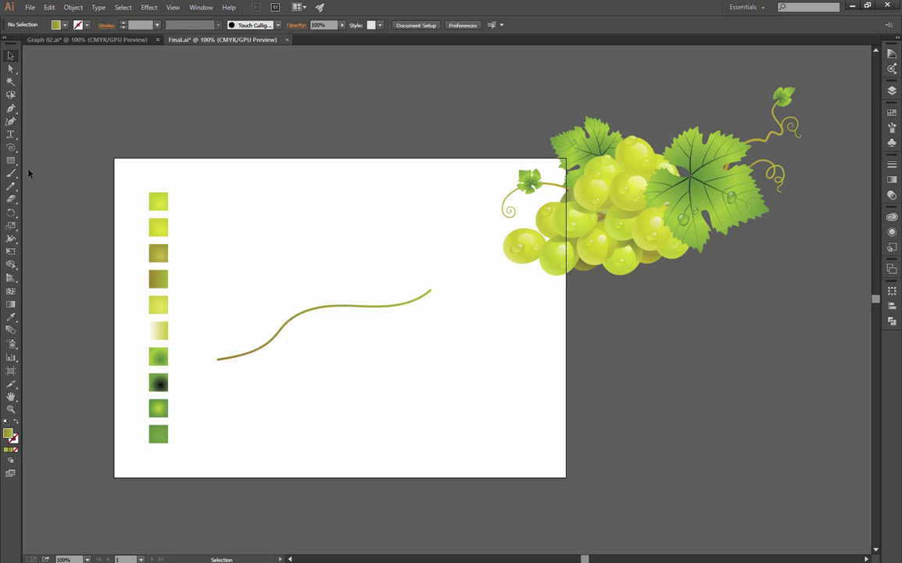
left_click_drag(10, 161, 52, 191)
left_click_drag(439, 356, 477, 403)
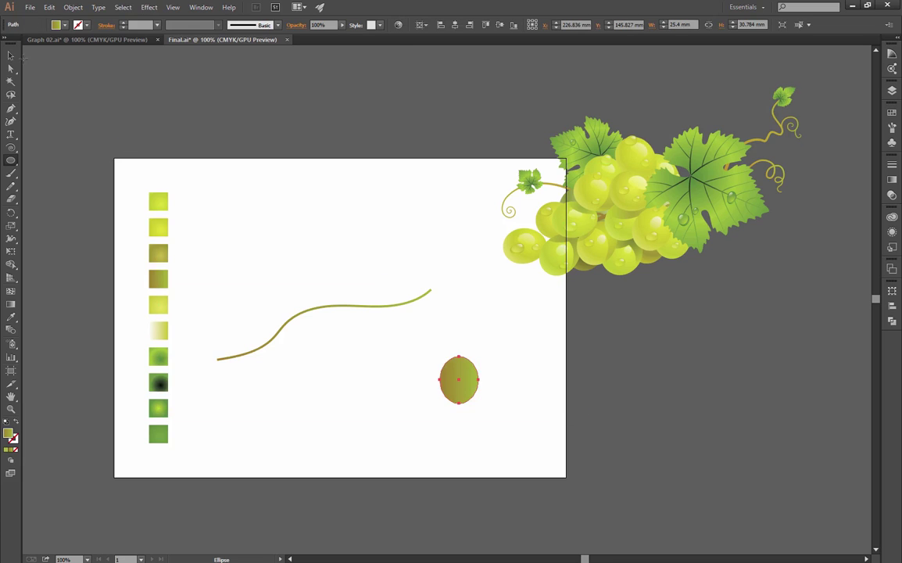
left_click(11, 56)
left_click(448, 333, "ctrl")
left_click_drag(445, 321, 517, 327)
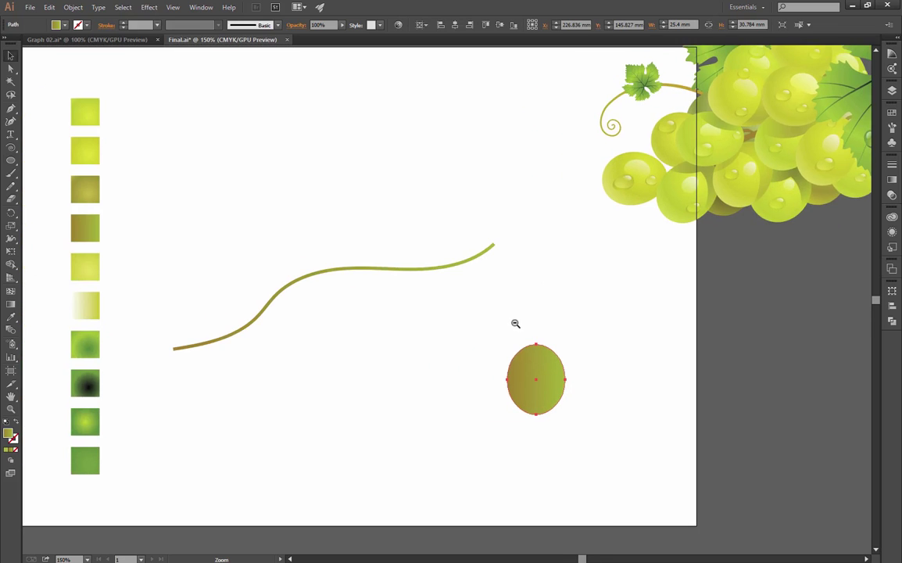
left_click(515, 323, "ctrl+alt")
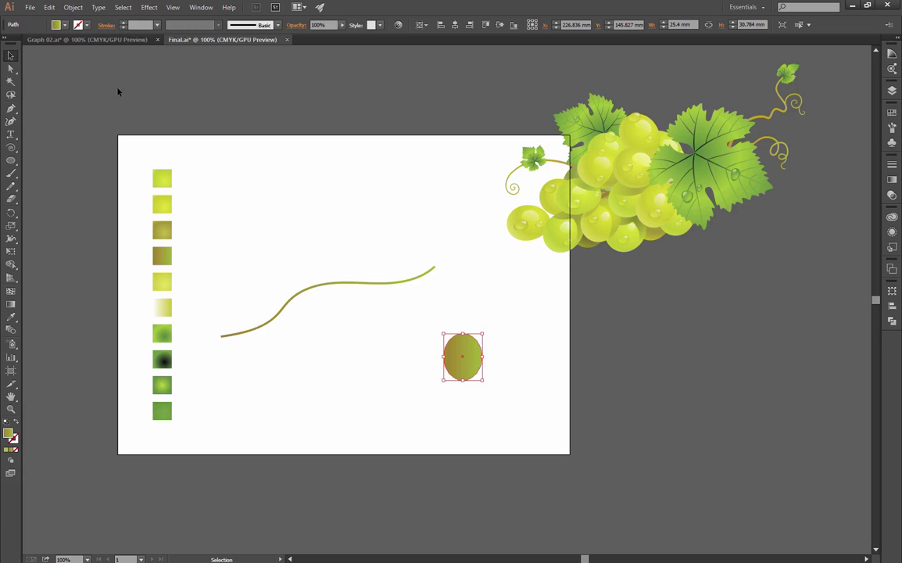
left_click(521, 308)
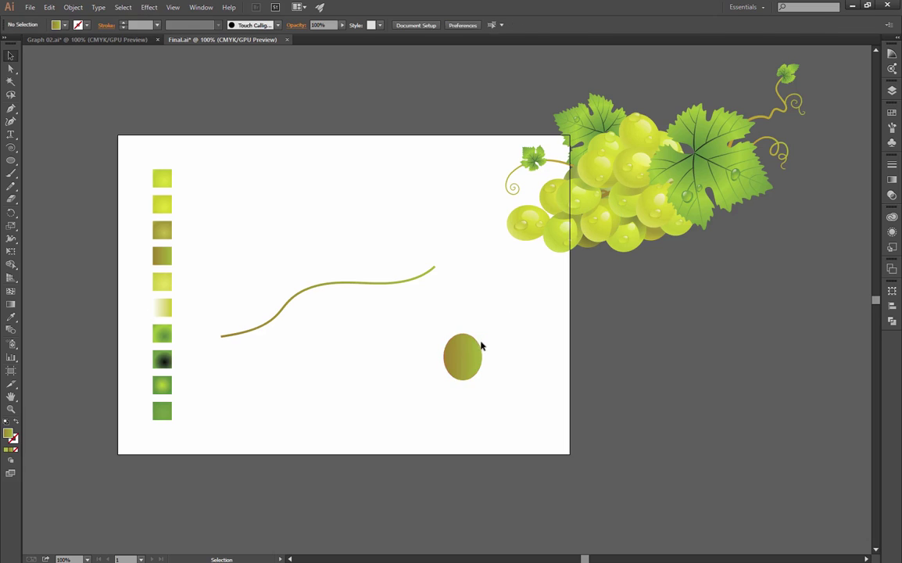
Step: Fill the ellipse with the yellow-green radial gradient sampled from the first colour square using the Eyedropper
left_click(469, 354)
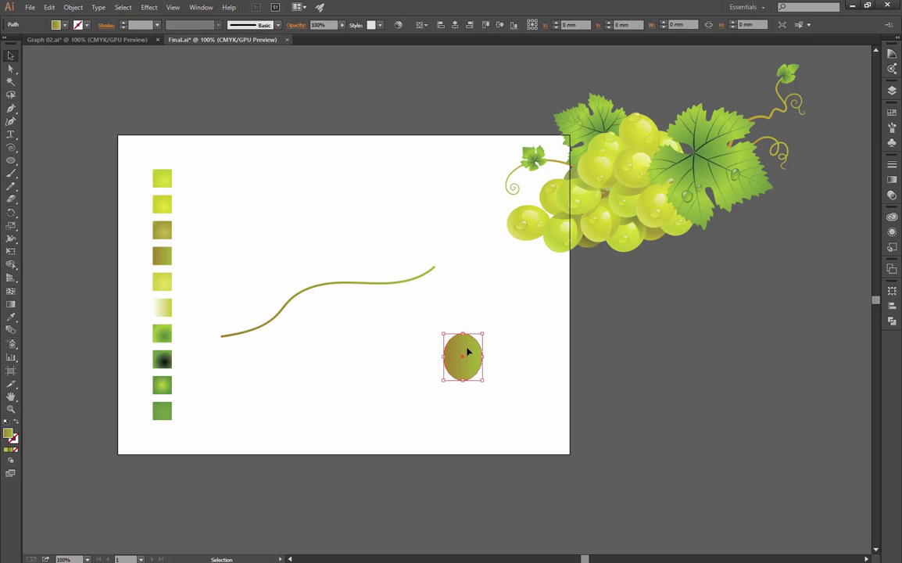
left_click(12, 317)
left_click(161, 178)
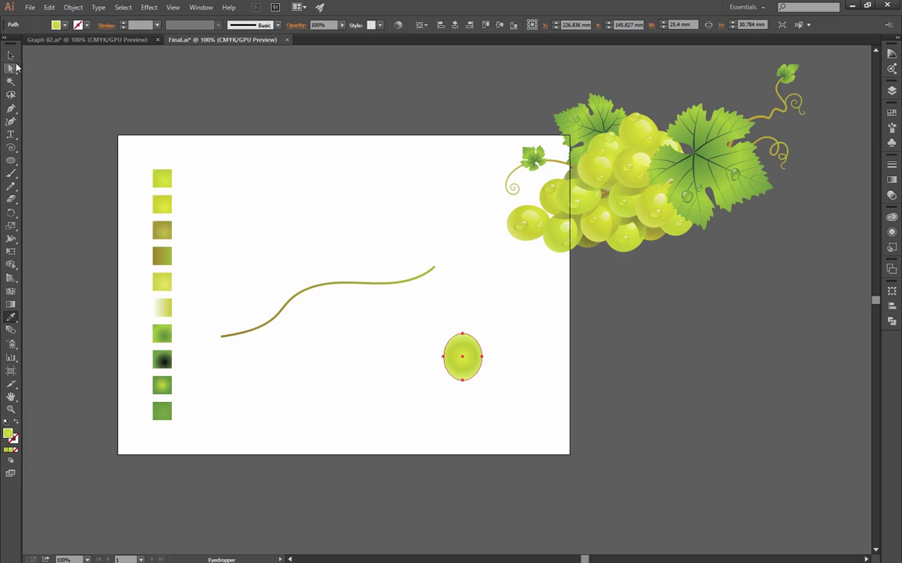
key("v")
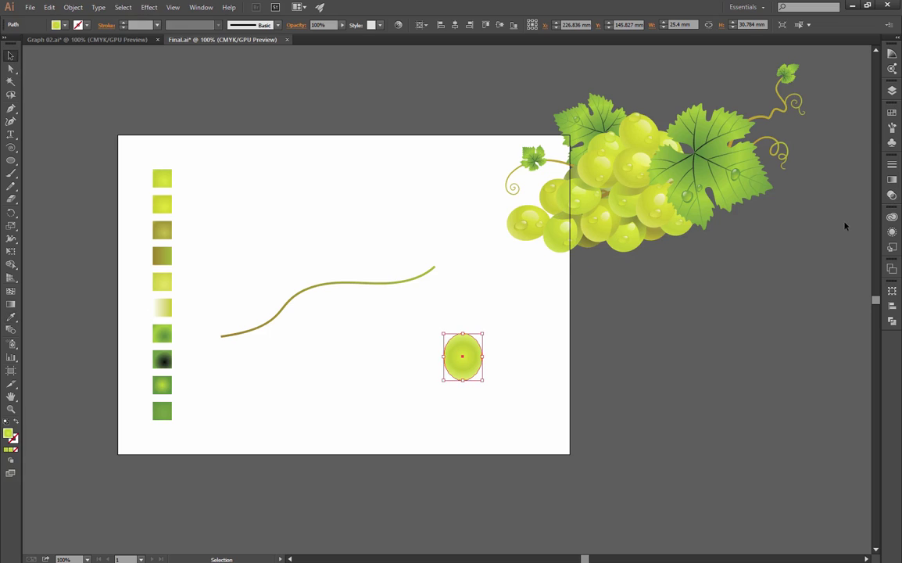
Step: Examine the HSB colour values of all three stops in the grape's radial gradient
left_click(892, 180)
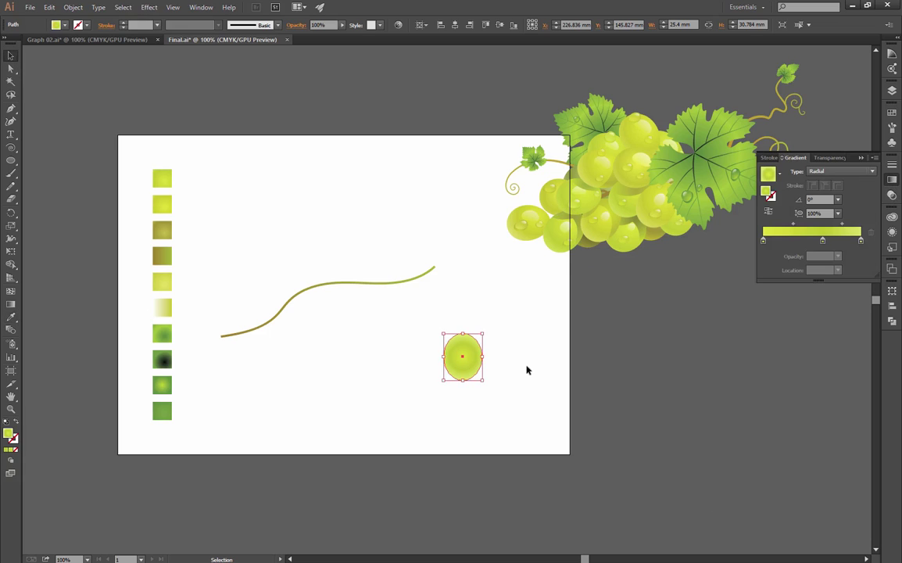
double_click(763, 240)
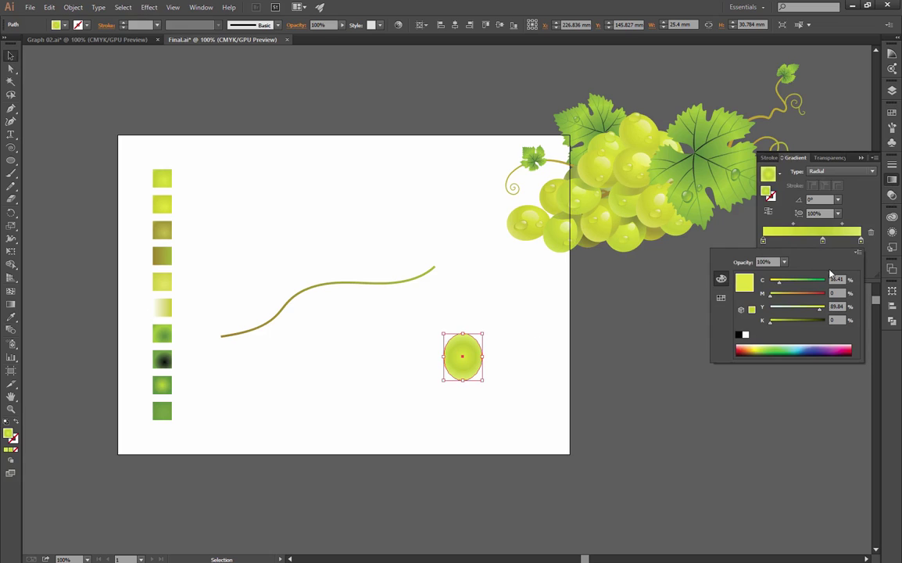
left_click(859, 252)
left_click(770, 279)
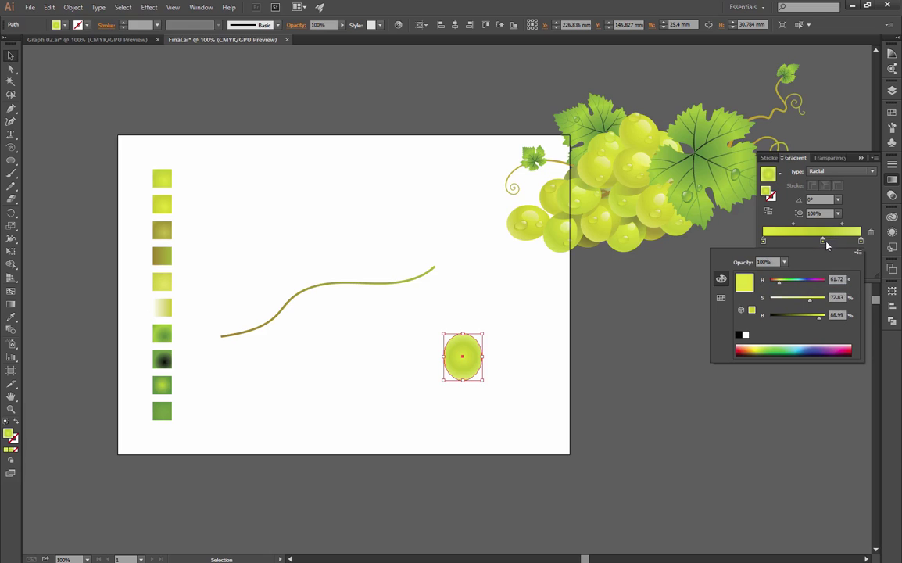
double_click(823, 241)
left_click(857, 253)
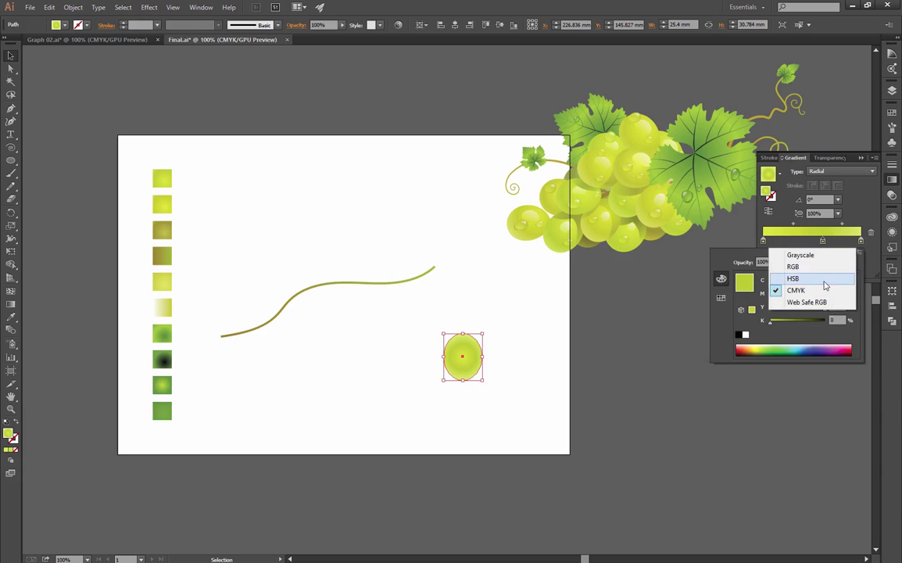
left_click(789, 281)
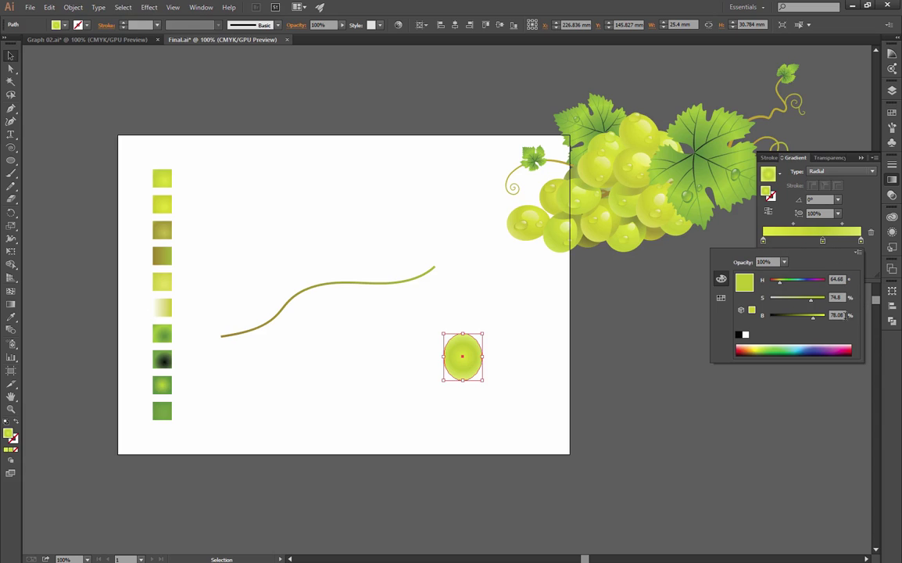
left_click(861, 241)
double_click(861, 240)
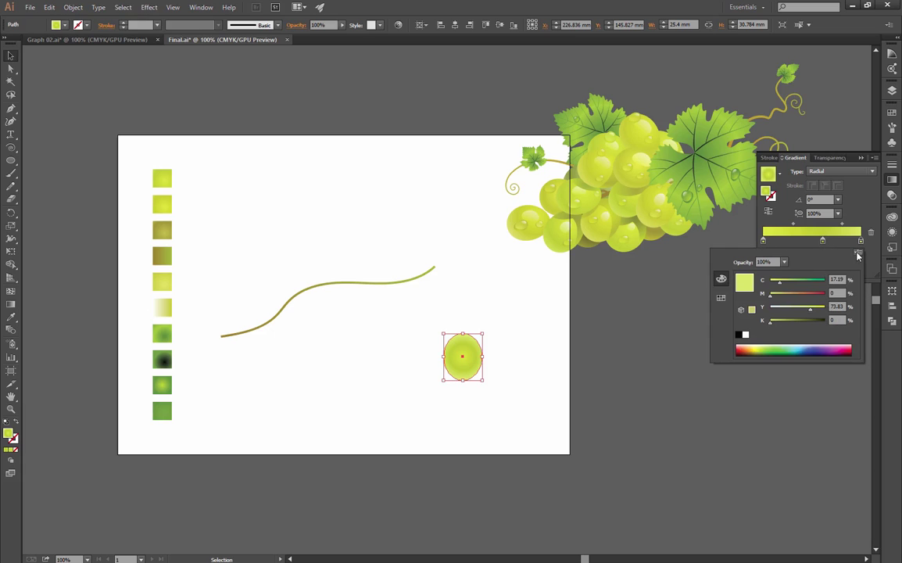
left_click(857, 254)
left_click(798, 280)
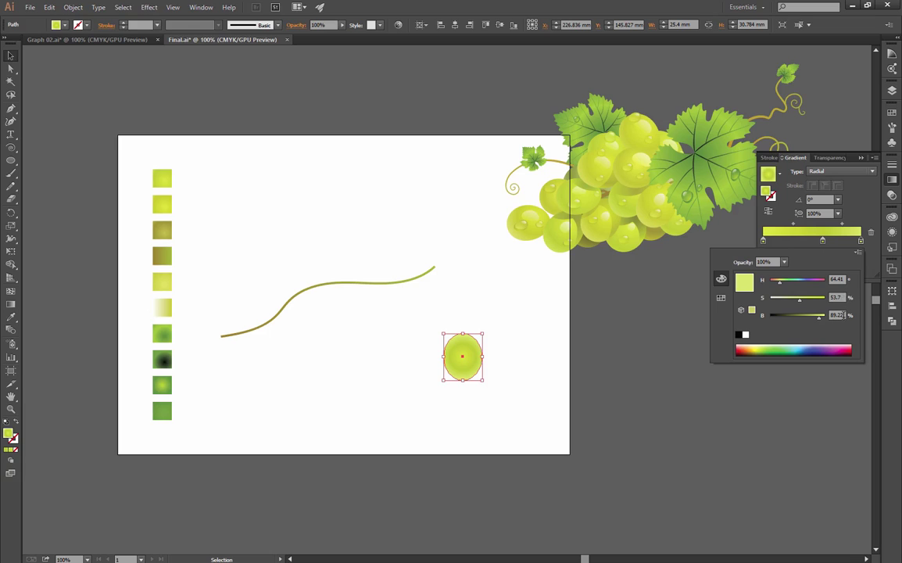
left_click(861, 244)
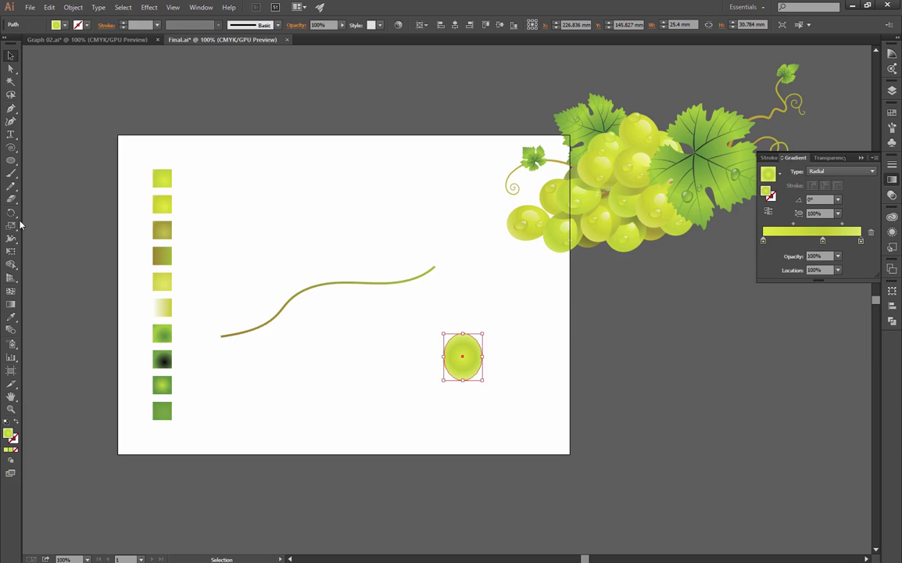
Step: Reposition the grape's radial gradient with the Gradient tool, angling it about 40° with its bright centre slightly above the middle, and deselect
left_click(11, 304)
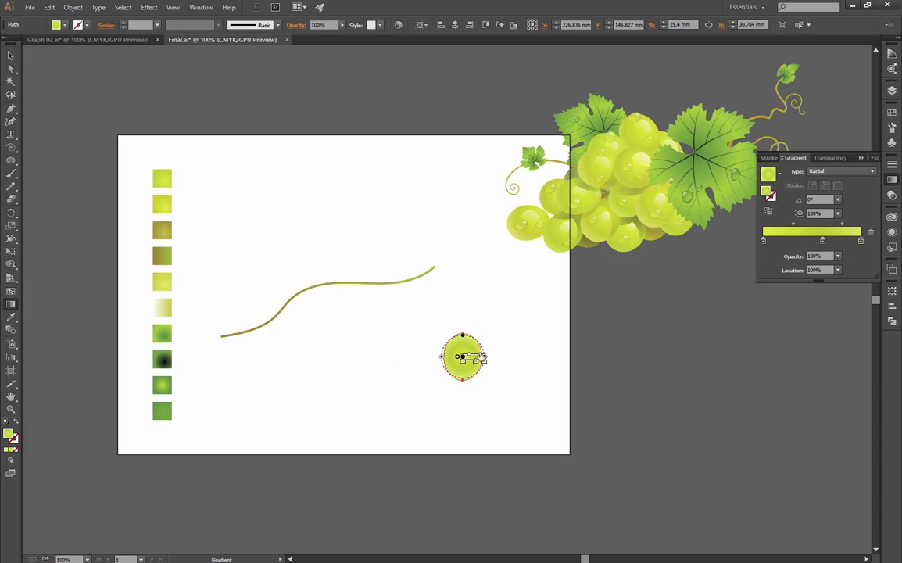
left_click_drag(482, 358, 501, 322)
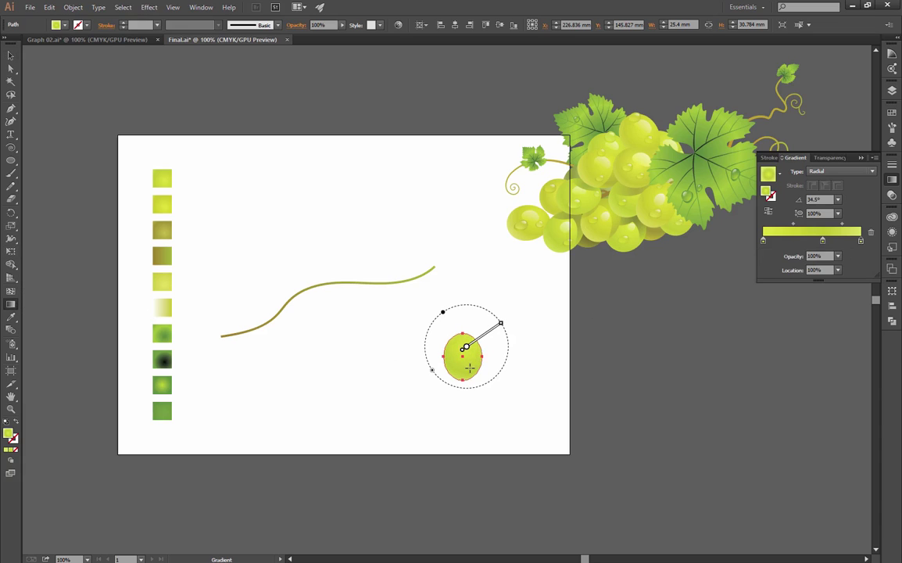
mouse_move(470, 365)
left_mouse_down()
mouse_move(493, 378)
mouse_move(489, 336)
left_mouse_up()
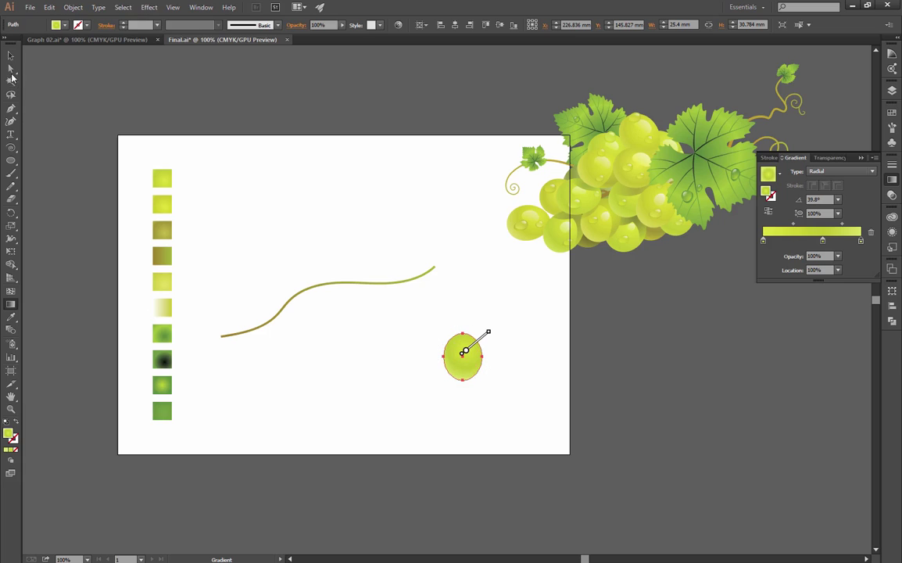
left_click(10, 54)
left_click(371, 365)
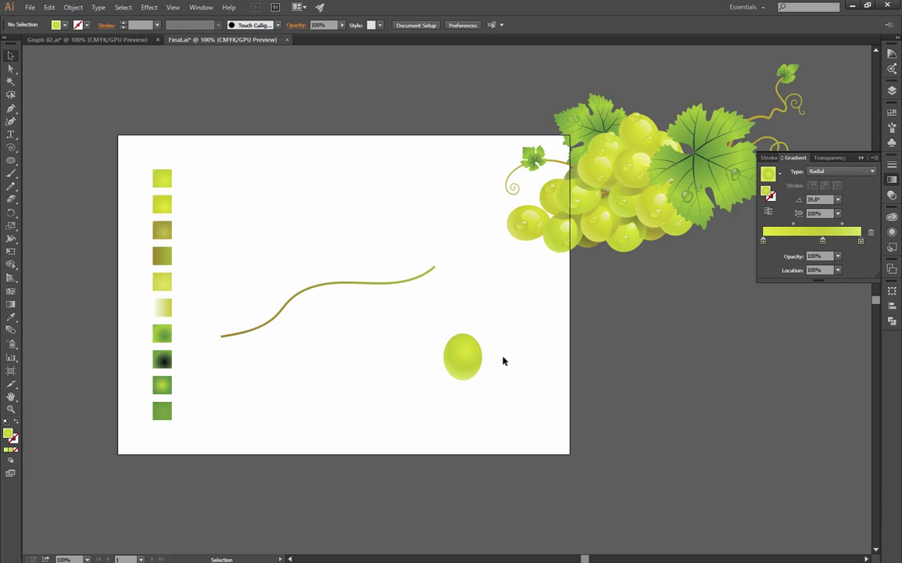
Step: Create a scaled-down copy of the grape ellipse, about 7.8 mm wide and 9.4 mm high, inside the grape's upper part
key("ctrl+plus")
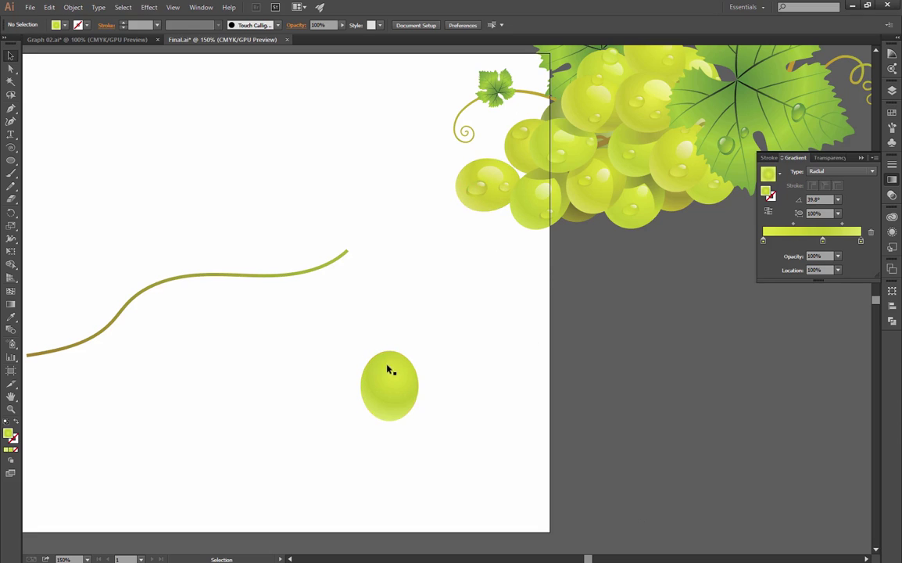
left_click_drag(390, 371, 526, 366)
left_click(481, 383)
key("space")
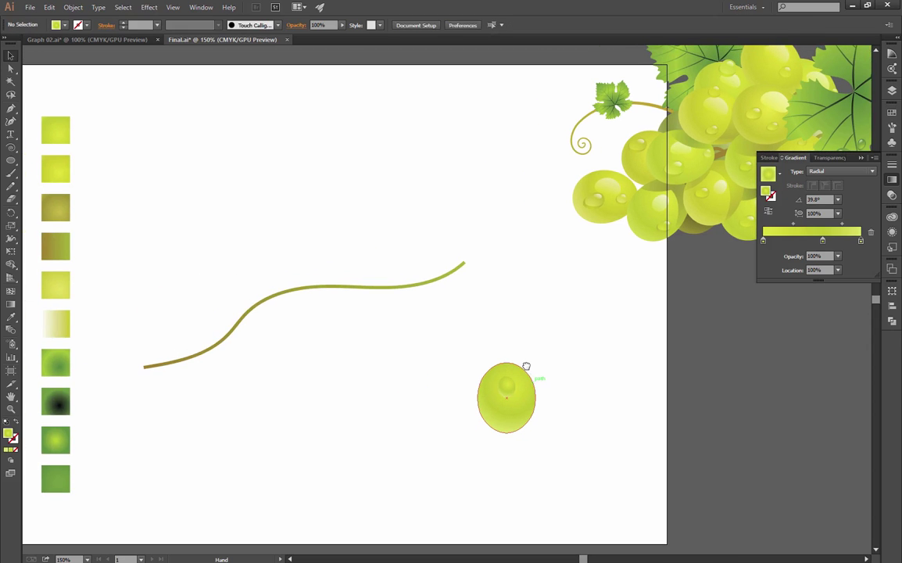
left_click(508, 387)
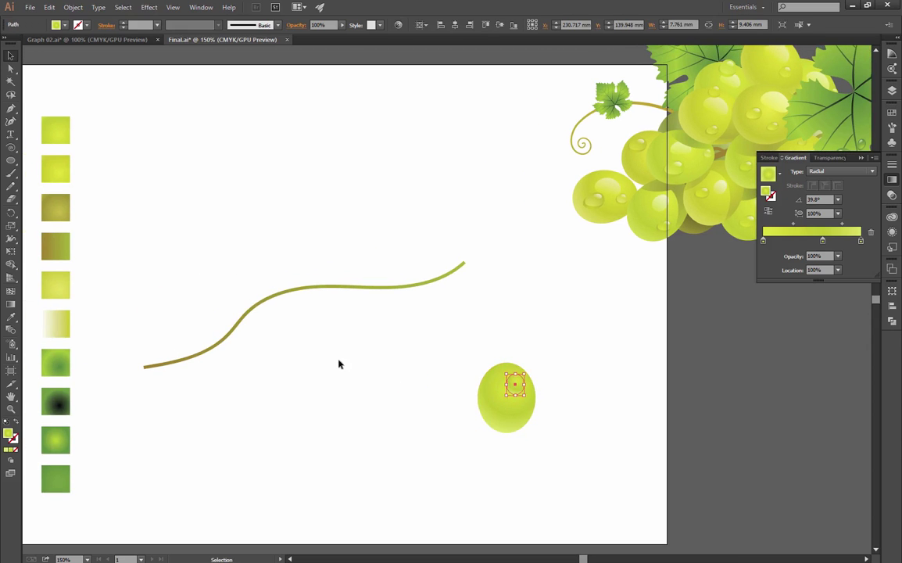
Step: Fill the small ellipse with the gradient sampled from the fifth colour square and centre it horizontally in the grape's upper part
scroll(337, 338, "left", 3)
left_click(11, 316)
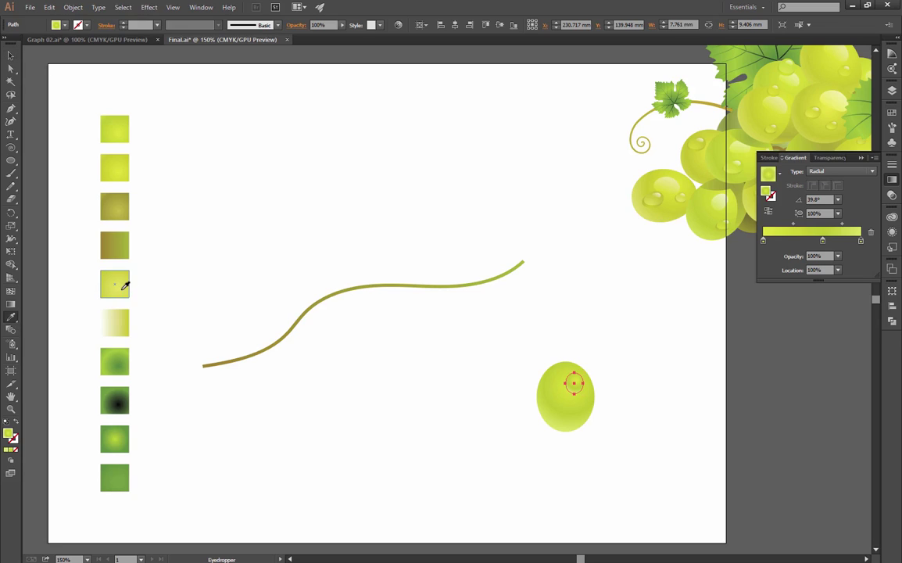
left_click(124, 286)
left_click(11, 55)
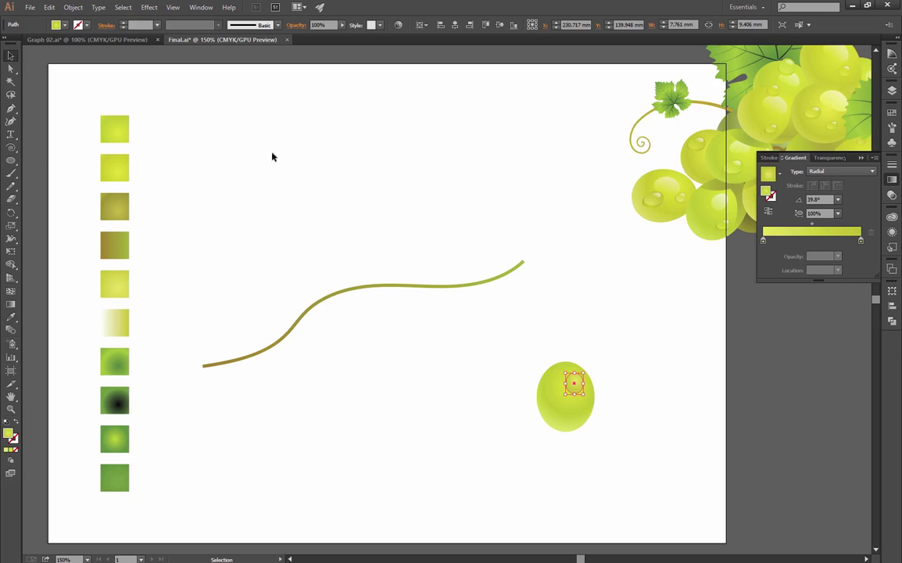
left_click(297, 151)
left_click_drag(578, 388, 570, 383)
left_click(669, 390)
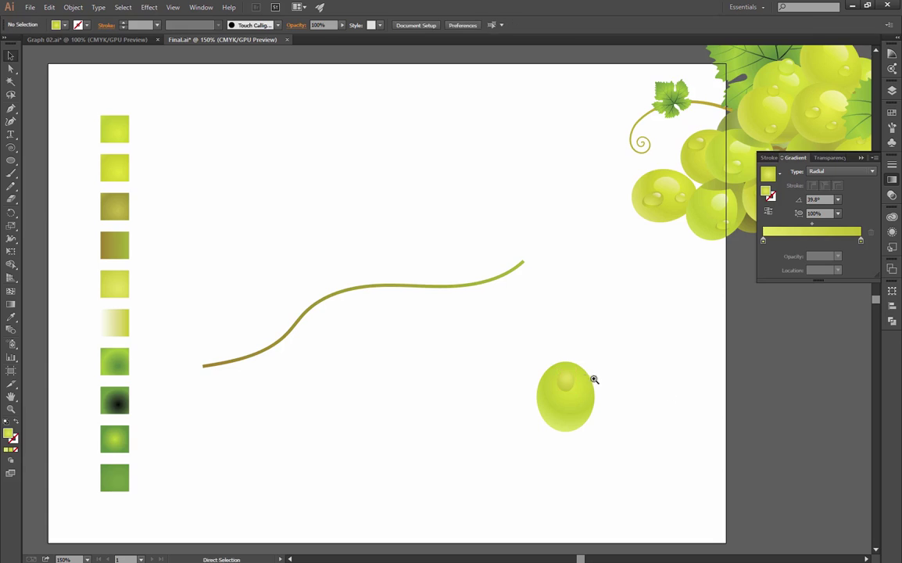
Step: Duplicate the small ellipse with a slight offset, about 0.7 mm left and 0.9 mm down, and deselect it
left_click(592, 380, "ctrl")
left_click_drag(464, 342, 504, 420)
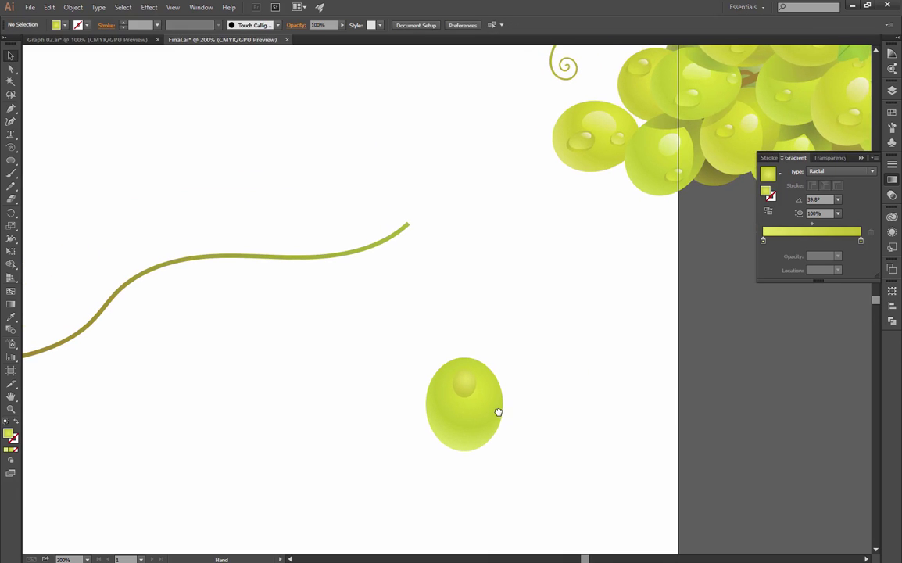
left_click(469, 385)
key("a")
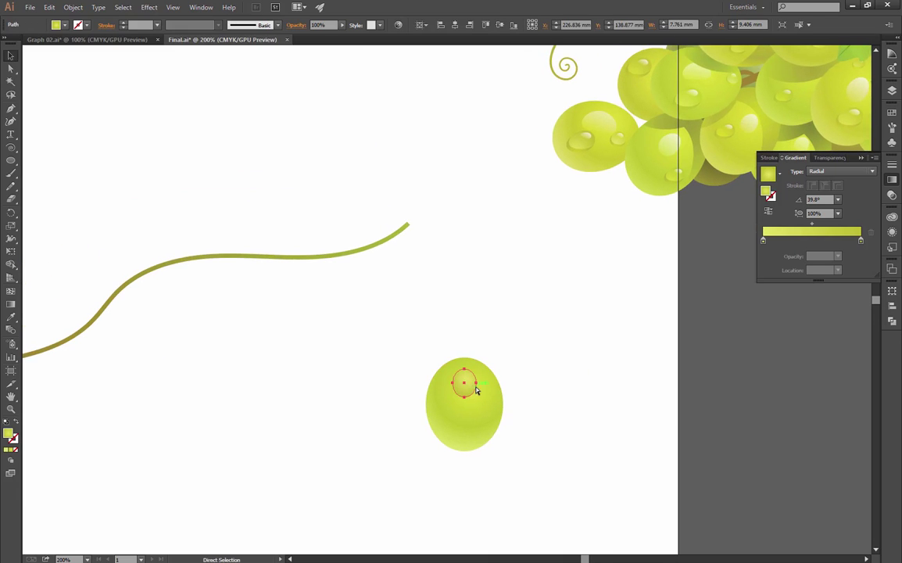
key("ctrl+equal")
key("v")
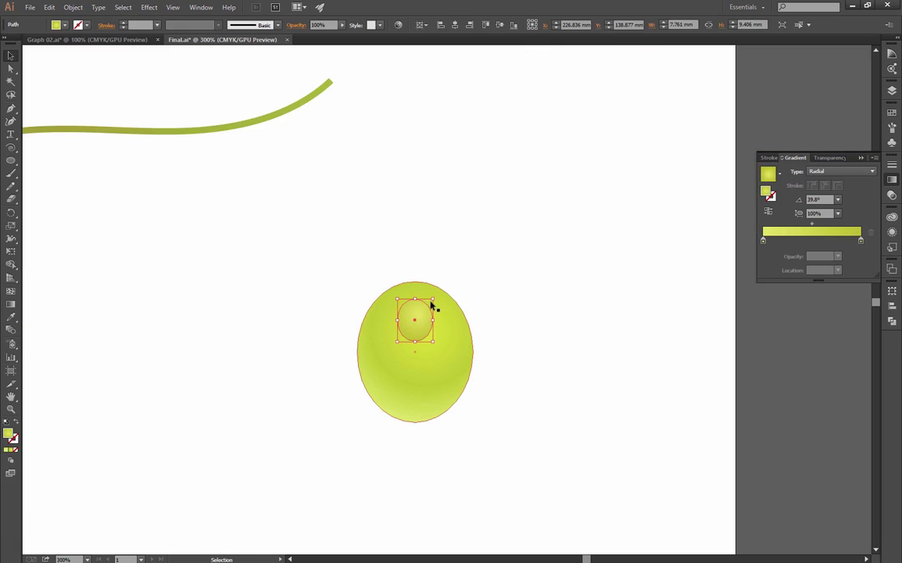
left_click_drag(433, 300, 420, 324)
left_click(510, 332)
Step: Fill the original small ellipse with the darker yellow-green gradient sampled from the leftmost grape of the reference artwork using the Eyedropper
key("a")
left_click(429, 312)
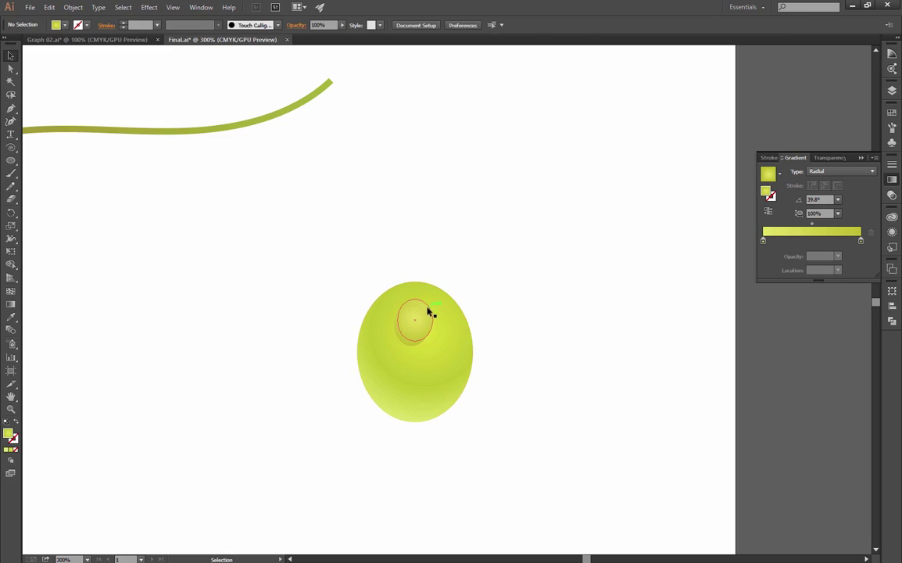
left_click(447, 311, "ctrl+alt")
left_click(449, 308, "ctrl+alt")
left_click_drag(454, 294, 606, 358)
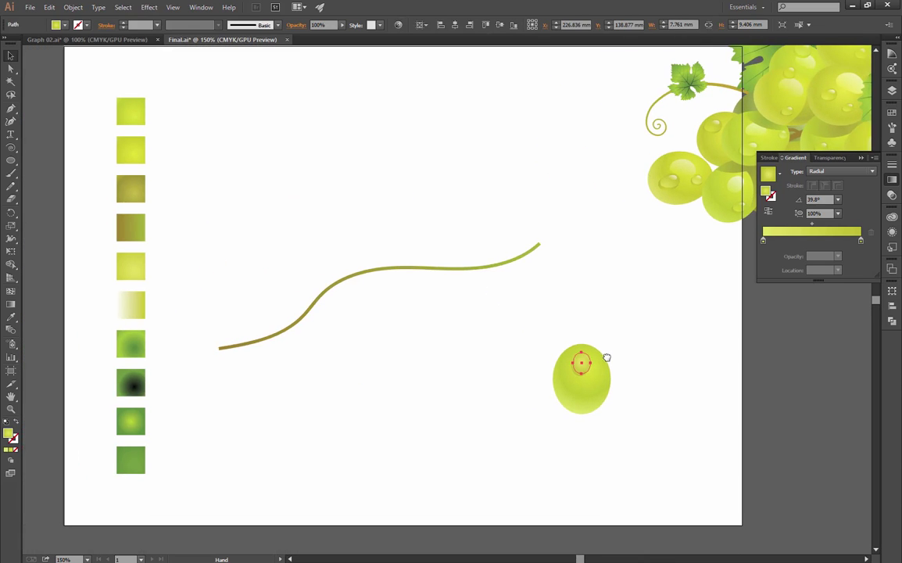
left_click(633, 203, "ctrl+alt")
left_click_drag(452, 259, 510, 213)
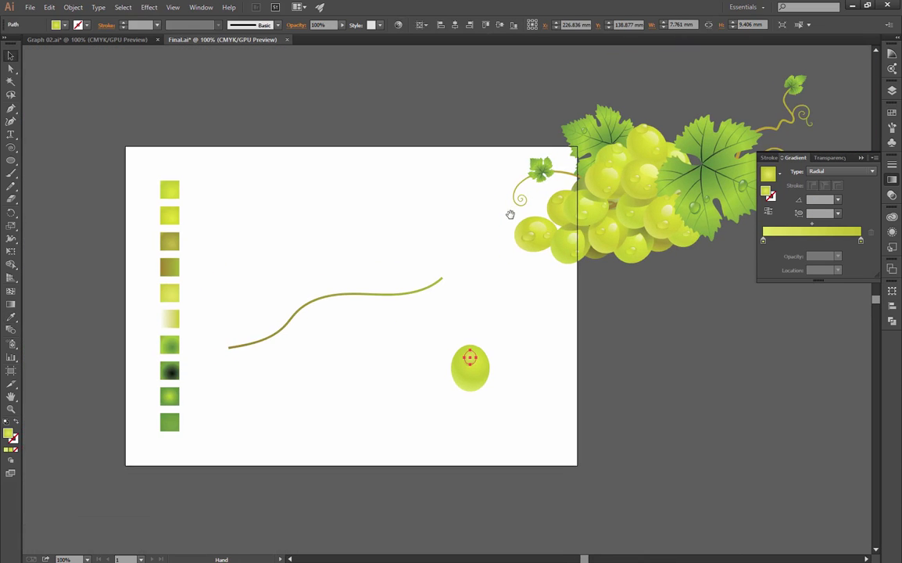
left_click(11, 315)
left_click(526, 238)
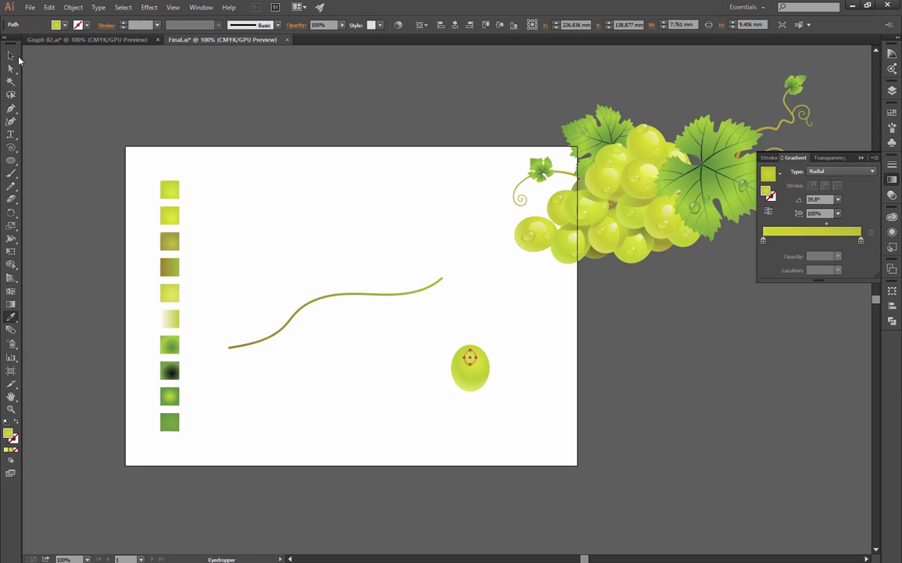
left_click(12, 55)
left_click(500, 339)
left_click(480, 345, "ctrl")
left_click(481, 346, "ctrl")
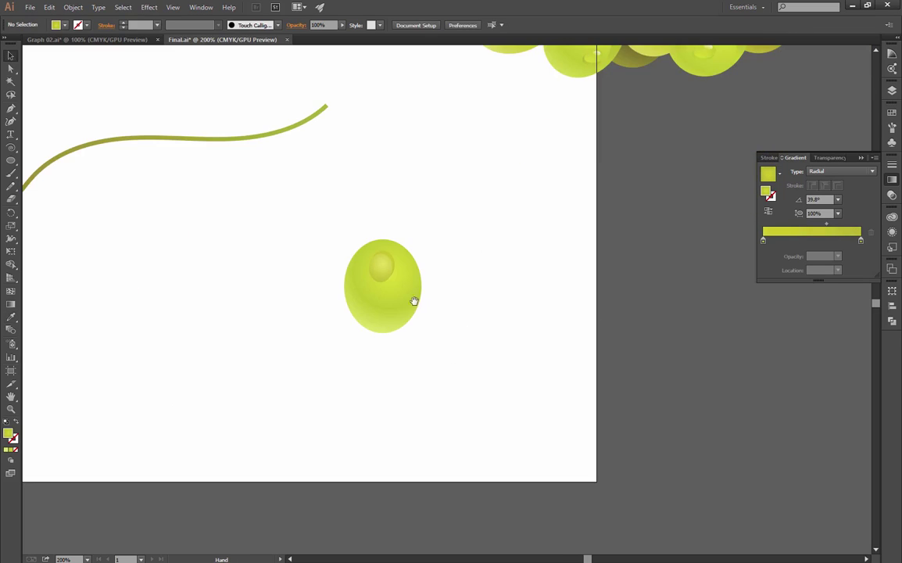
left_click_drag(392, 284, 425, 390)
left_click(414, 379)
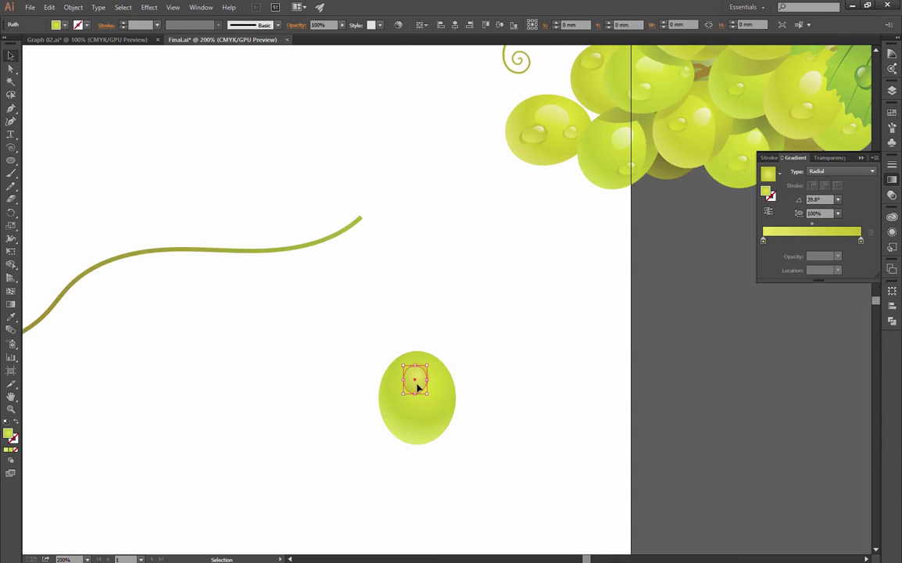
left_click(14, 317)
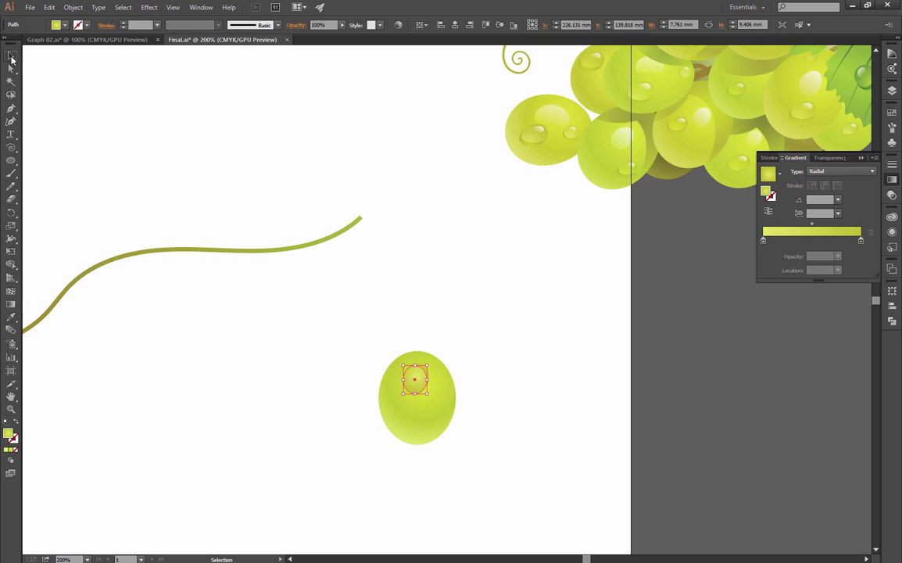
key("v")
left_click(282, 141)
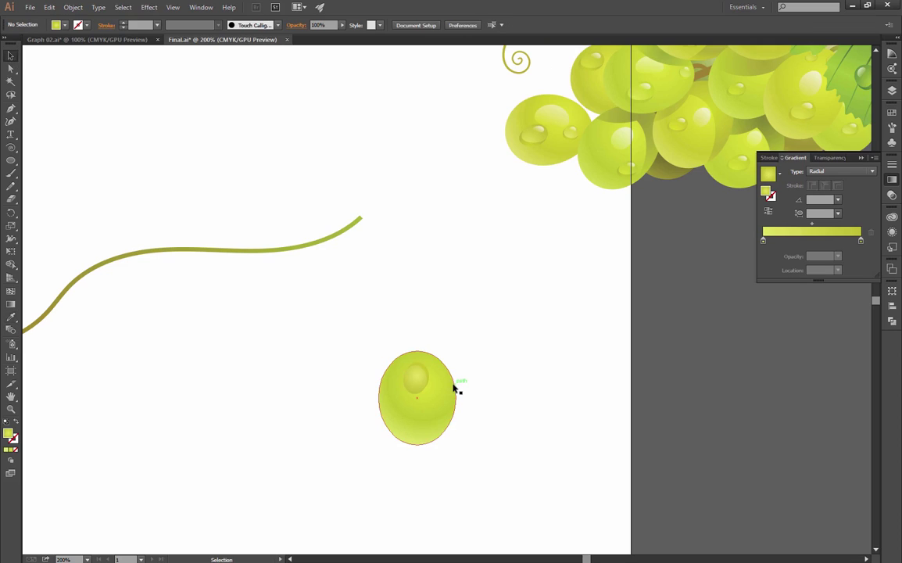
Step: Rotate both overlapping small ellipses by about 90° and move them together to just below the grape's centre, slightly to the right
left_click(420, 379)
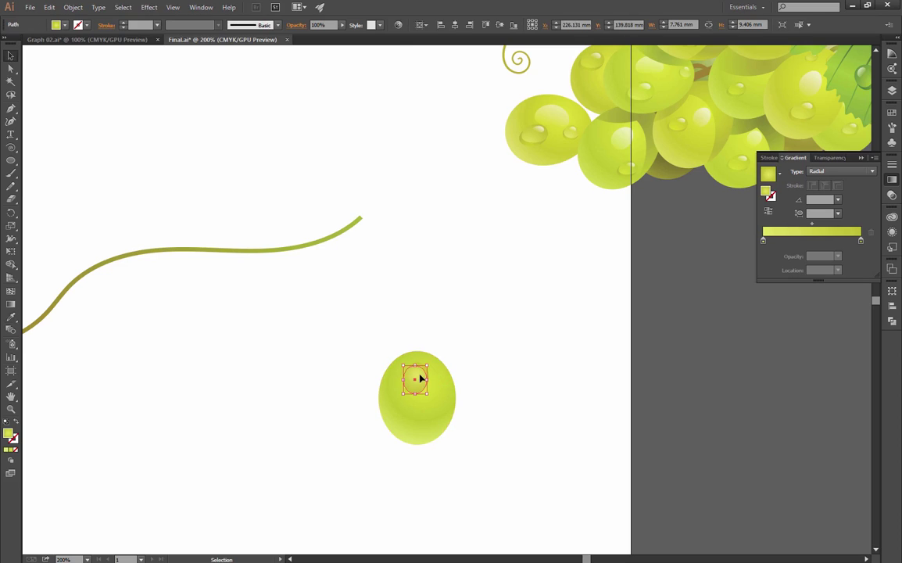
left_click(424, 368, "shift")
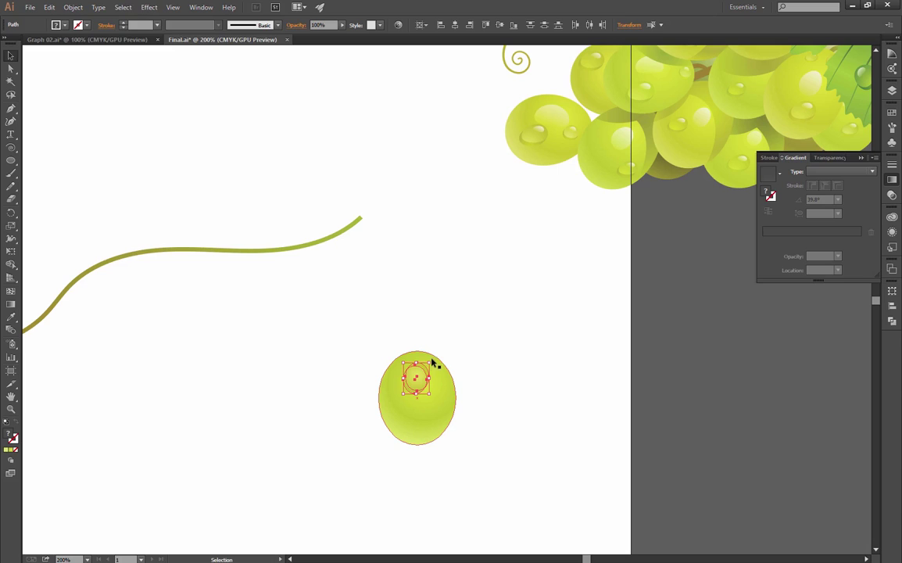
left_click_drag(432, 362, 428, 408)
left_click(516, 397)
left_click(479, 410)
left_click(491, 427)
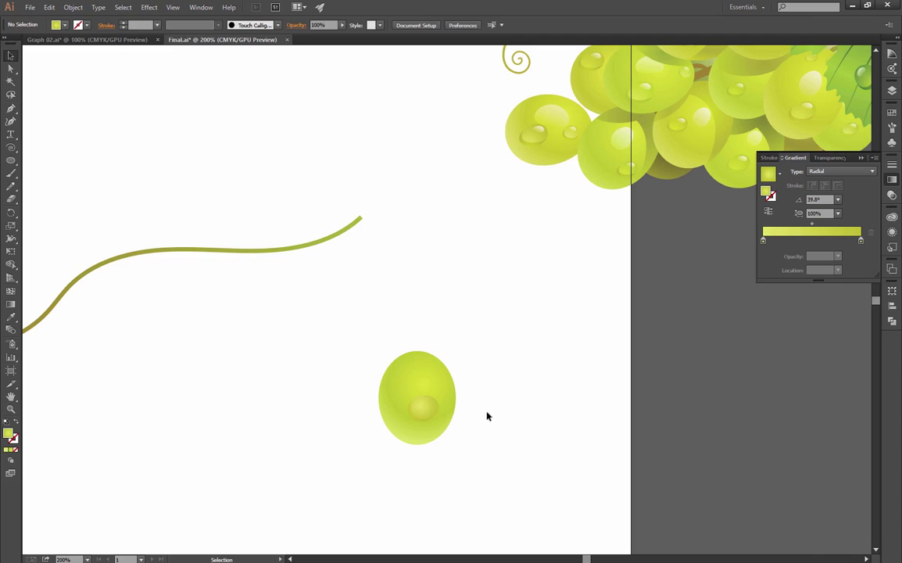
Step: Make a reduced copy of the upper droplet ellipse, about 3.8 × 3.1 mm, and place it about 0.95 mm right and 0.67 mm up
left_click(447, 398, "ctrl")
left_click(447, 398, "ctrl")
left_click_drag(409, 284, 443, 436)
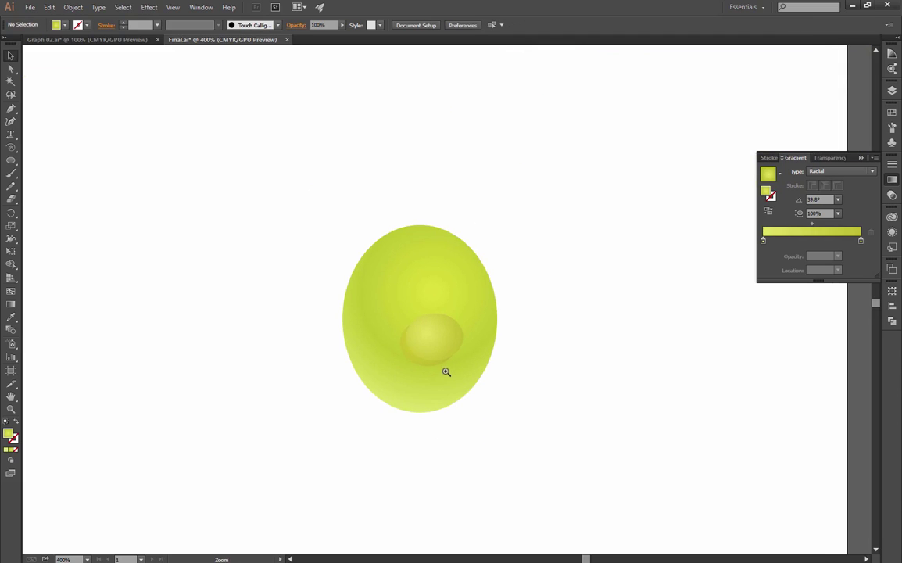
left_click(441, 346, "ctrl+alt")
left_click(443, 347, "ctrl+alt")
left_click(442, 346, "ctrl+alt")
left_click_drag(459, 343, 463, 420)
left_click(465, 393, "ctrl")
left_click_drag(432, 312, 443, 385)
left_click(455, 382)
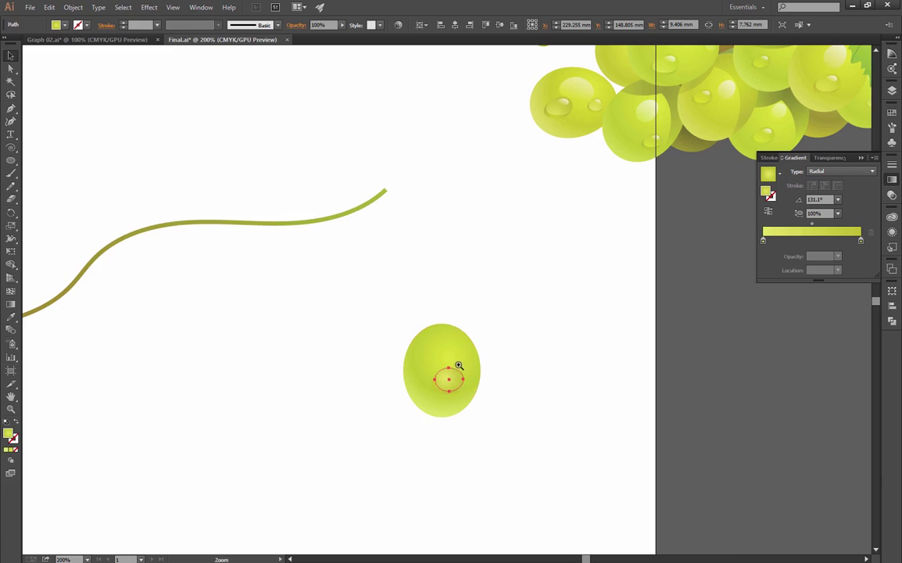
left_click(459, 366, "ctrl")
left_click_drag(446, 335, 451, 400)
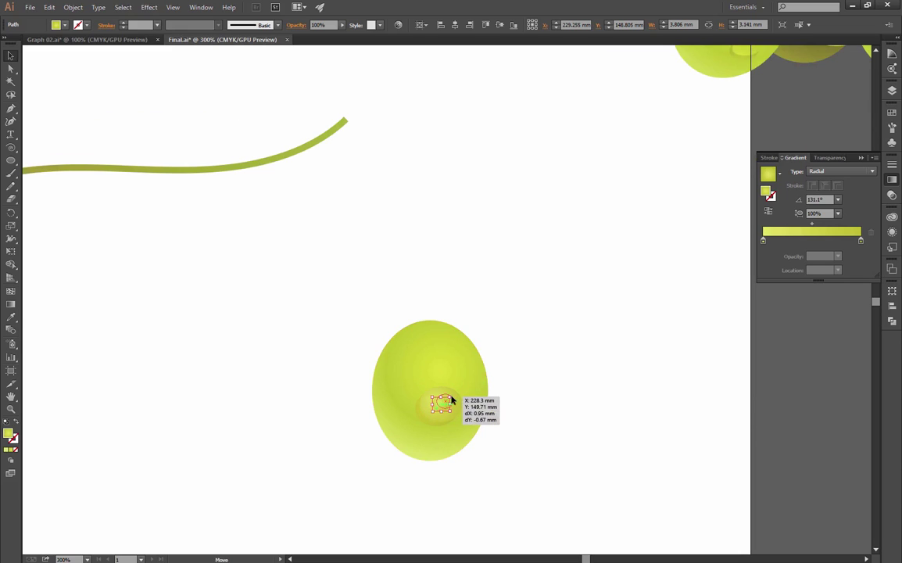
left_click(528, 403)
Step: Fill the tiny highlight ellipse with the linear white-to-yellow-green gradient sampled from the leftmost grape of the reference artwork using the Eyedropper
left_click(463, 365, "ctrl+alt")
left_click(463, 365, "ctrl+alt")
left_click(463, 365, "ctrl+alt")
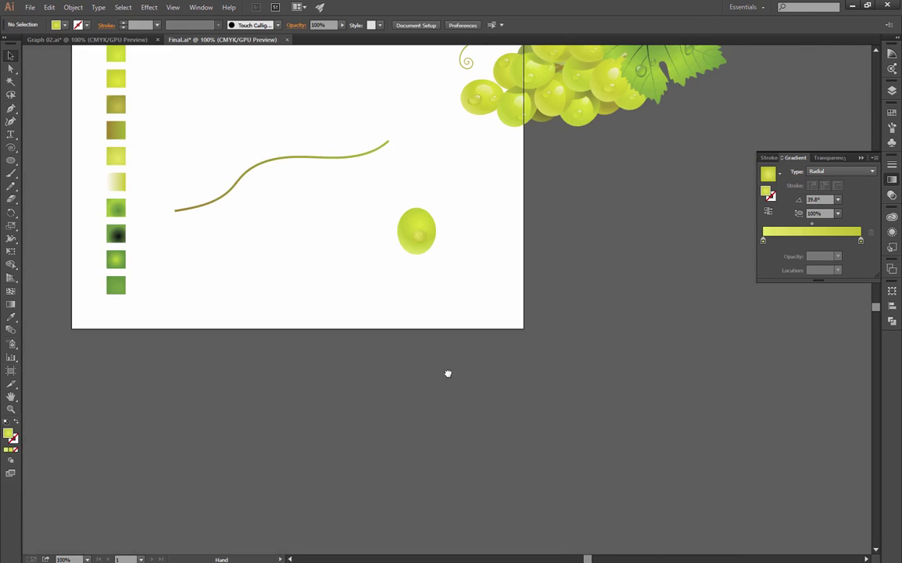
left_click_drag(448, 374, 458, 422)
left_click(458, 375, "ctrl")
left_click_drag(444, 318, 456, 386)
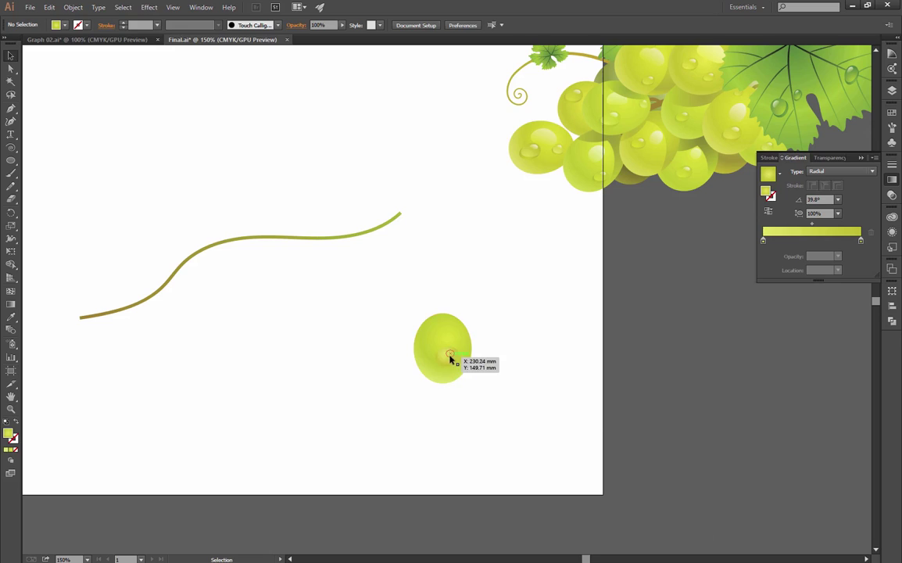
left_click(450, 357)
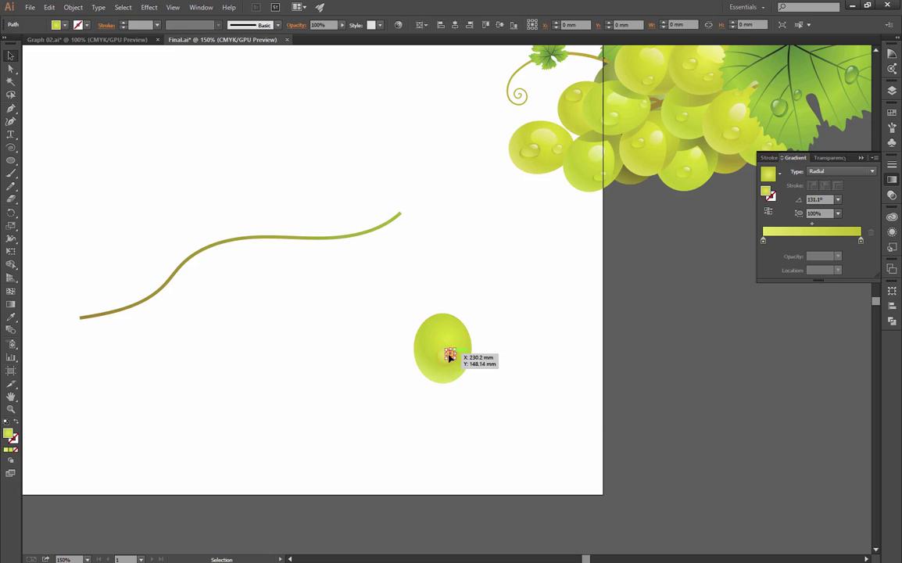
left_click(11, 318)
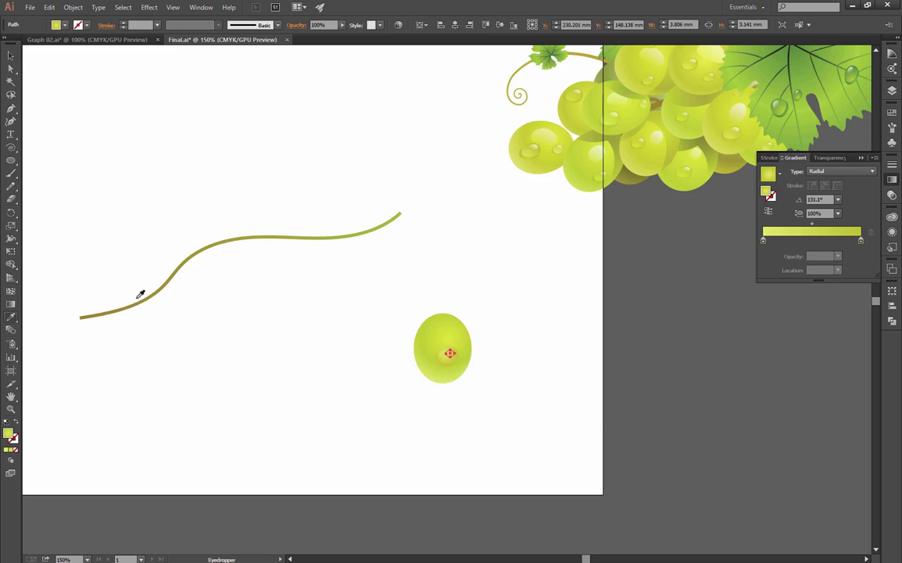
left_click(537, 142)
Step: Redirect the highlight's linear gradient diagonally from white at its upper right to yellow-green at its lower left, at about -117.4°, and deselect
left_click(472, 344)
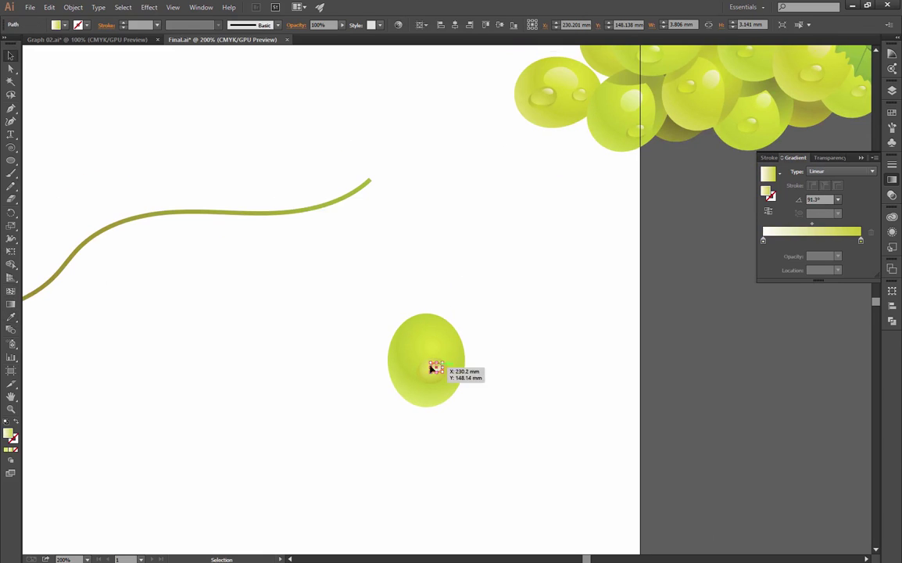
left_click(479, 351)
left_click(480, 351)
left_click_drag(404, 318, 376, 359)
left_click_drag(402, 321, 388, 349)
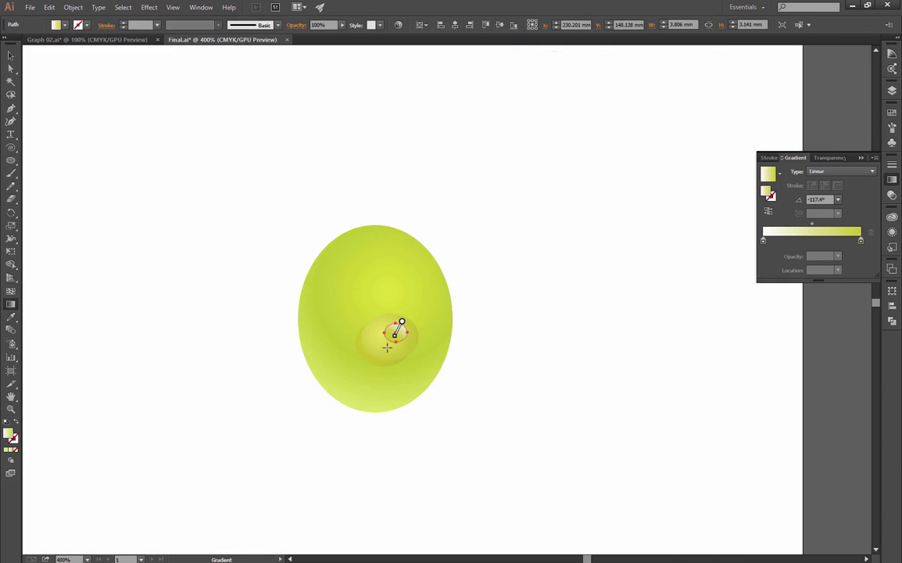
left_click(11, 55)
left_click(126, 216)
Step: Refill the upper of the two large droplet ellipses with a yellow-green radial gradient sampled from the colour squares
left_click(512, 365, "ctrl+alt")
left_click(512, 365, "ctrl+alt")
left_click(512, 365, "ctrl+alt")
left_click_drag(344, 250, 502, 476)
left_click(473, 437)
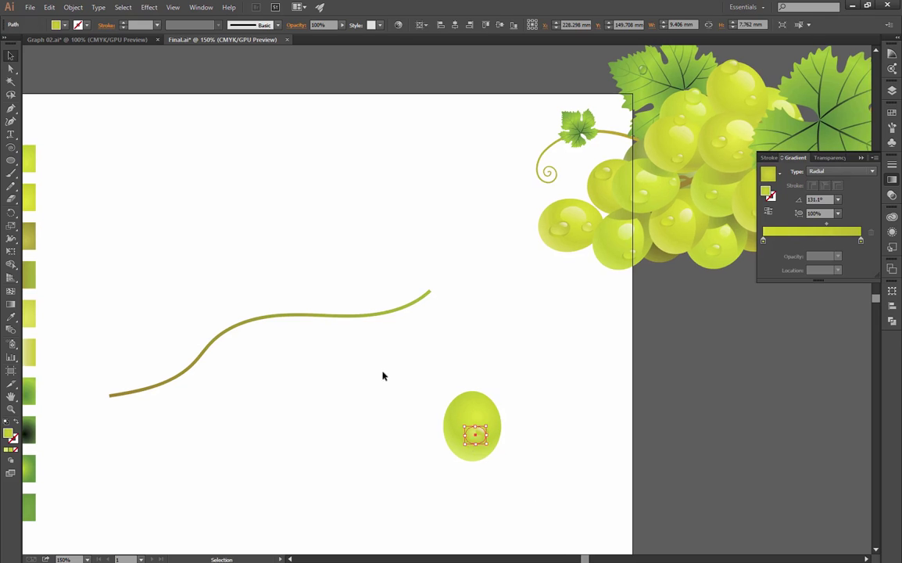
left_click_drag(186, 305, 213, 296)
key("i")
left_click(50, 192)
left_click(54, 305)
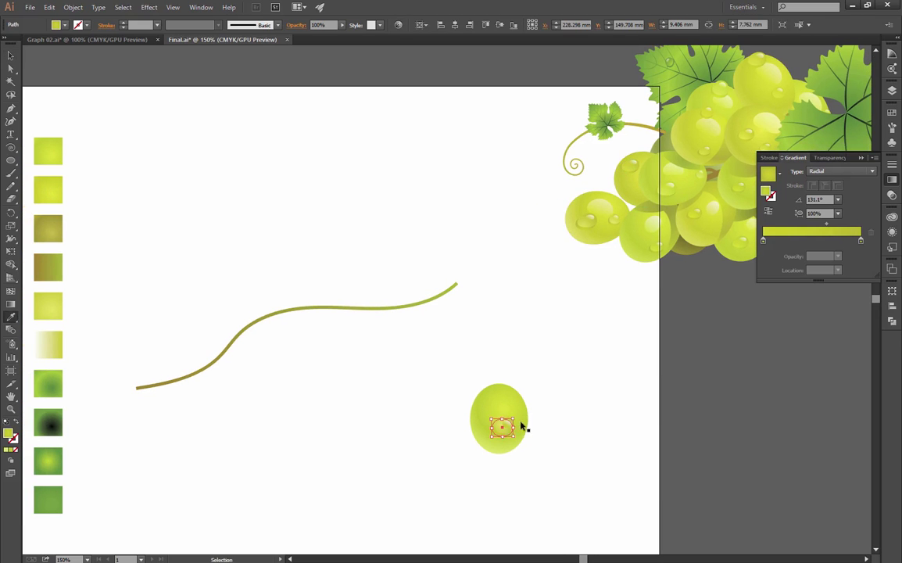
left_click_drag(508, 427, 511, 425)
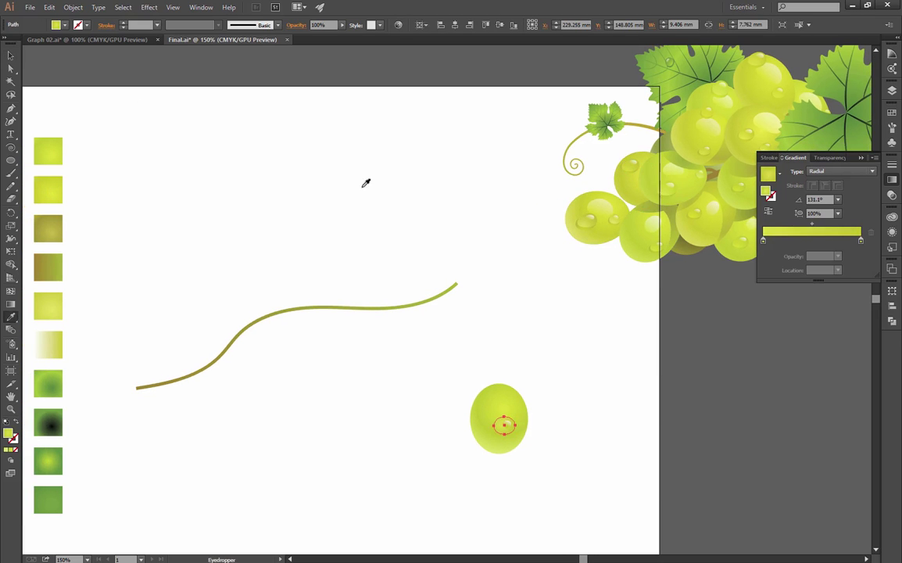
Step: Fill the lower droplet ellipse with the olive gradient sampled from the third colour square and adjust its opacity
key("v")
left_click(462, 391)
left_click(497, 428)
key("i")
left_click(50, 226)
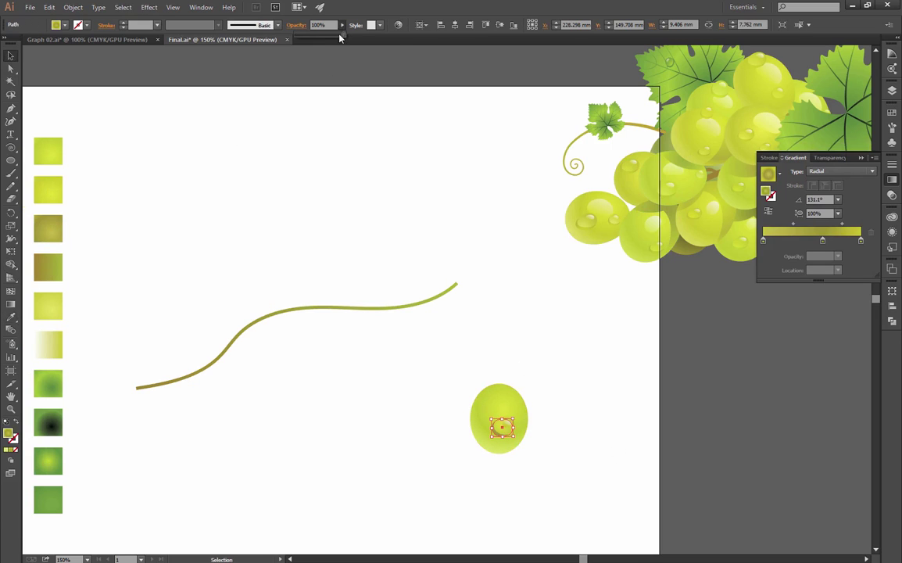
left_click(599, 378)
Step: Redraw the highlight ellipse's gradient from its upper right to its lower left at about -120.6° and deselect it
left_click(560, 351, "ctrl")
left_click(365, 405)
left_click(391, 323, "ctrl")
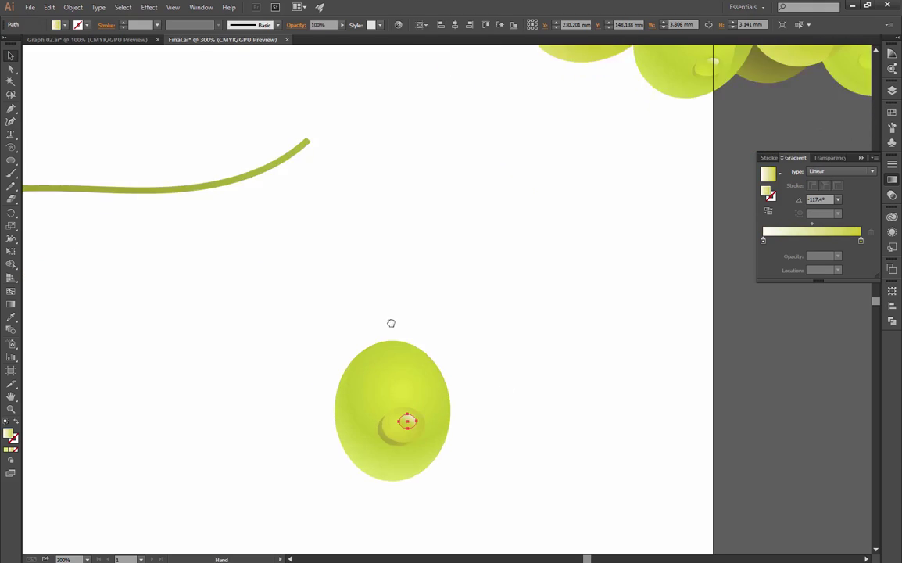
left_click(403, 322, "ctrl+alt")
left_click_drag(474, 285, 431, 332)
key("g")
scroll(402, 412, "up", 3)
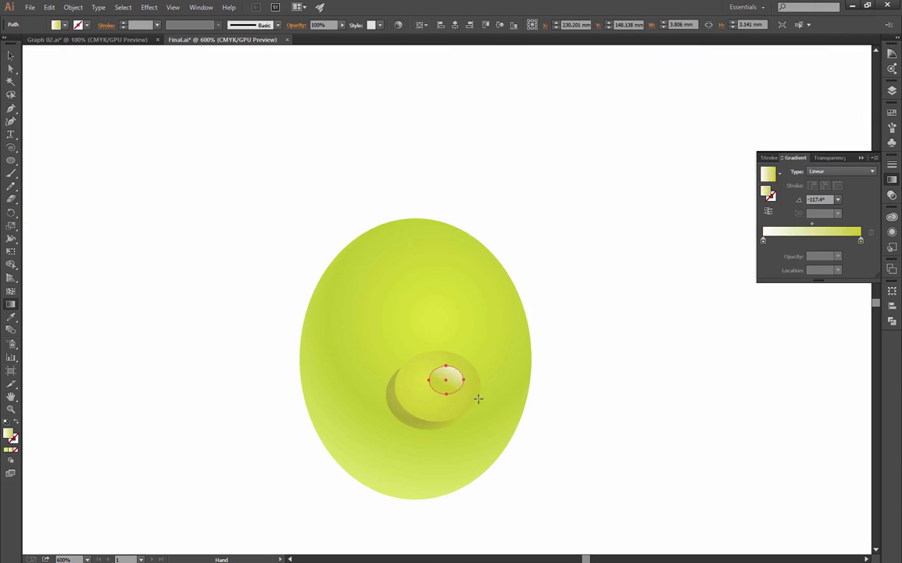
left_click_drag(462, 369, 437, 398)
left_click(11, 55)
left_click(157, 261)
Step: Rotate the whole grape with its droplet about 90° counter-clockwise so that it lies horizontally, and deselect it
scroll(501, 198, "down", 4)
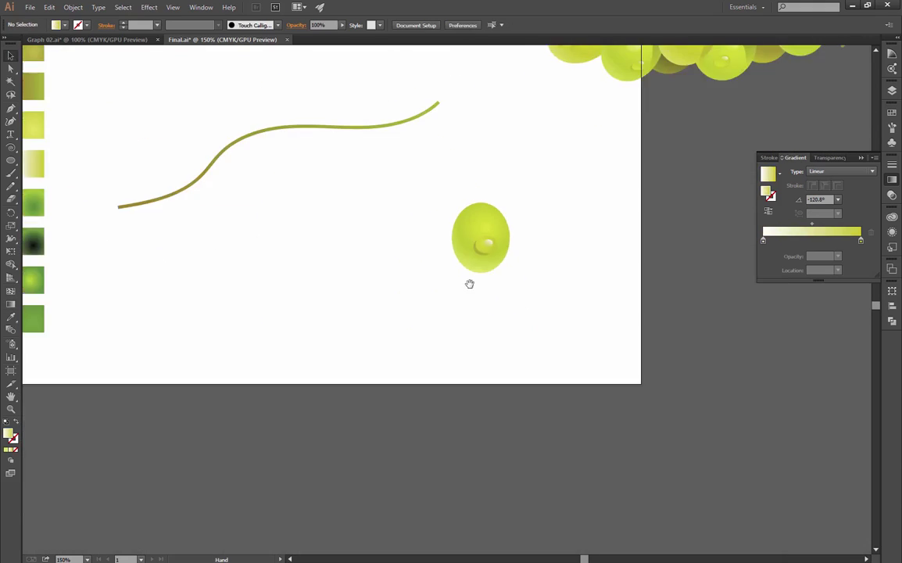
left_click_drag(469, 283, 463, 388)
left_click(444, 376)
left_click_drag(458, 348, 375, 355)
left_click(433, 431)
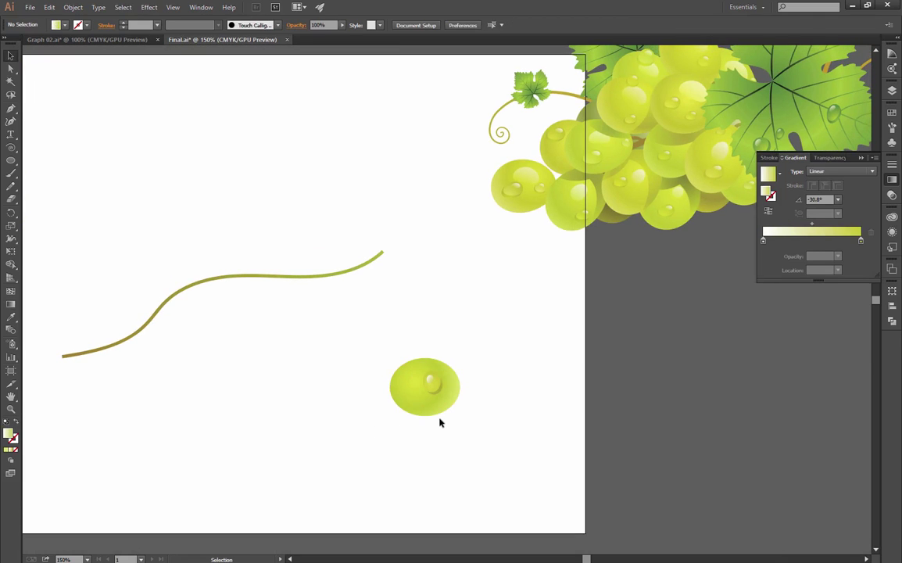
Step: Duplicate the complete grape with its droplet to the left of the original and slightly lower
left_click_drag(521, 283, 485, 298)
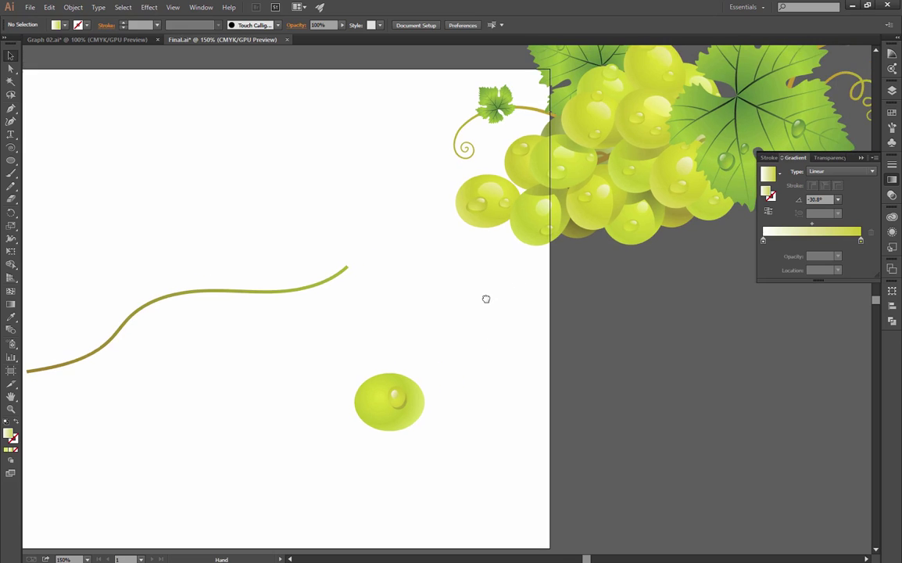
left_click_drag(354, 358, 445, 450)
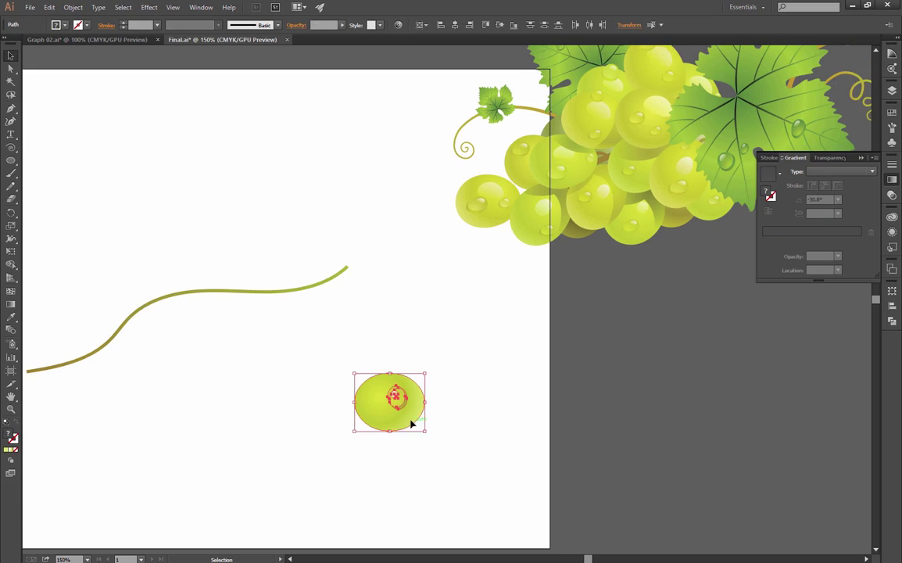
left_click_drag(379, 424, 256, 446)
Step: Fill the copied grape's body with a yellower radial gradient sampled from the colour squares and deselect it
left_click(294, 439)
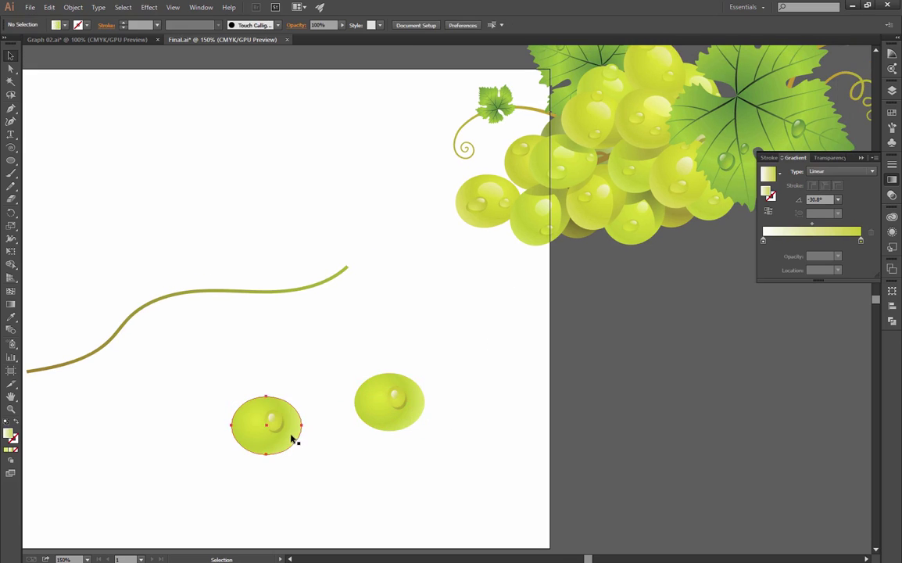
left_click_drag(94, 216, 289, 204)
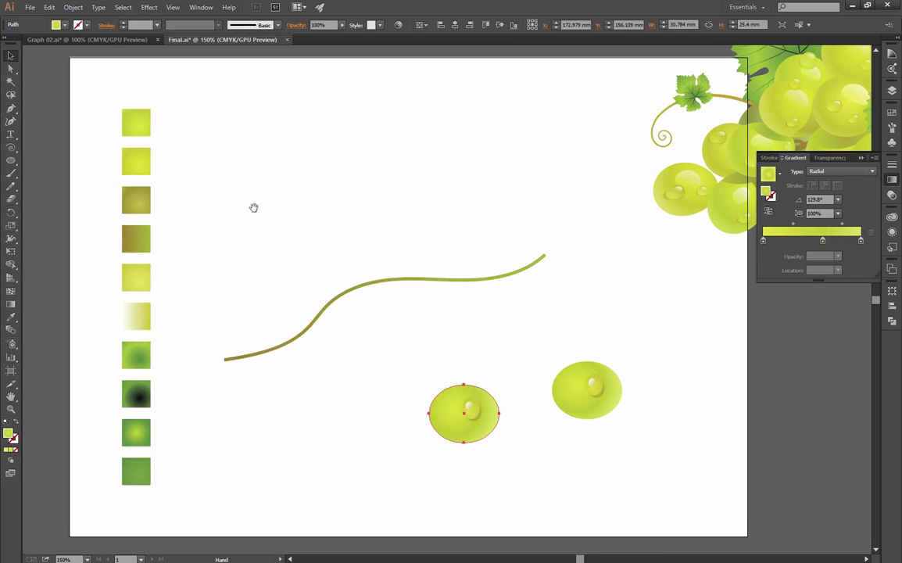
left_click(11, 316)
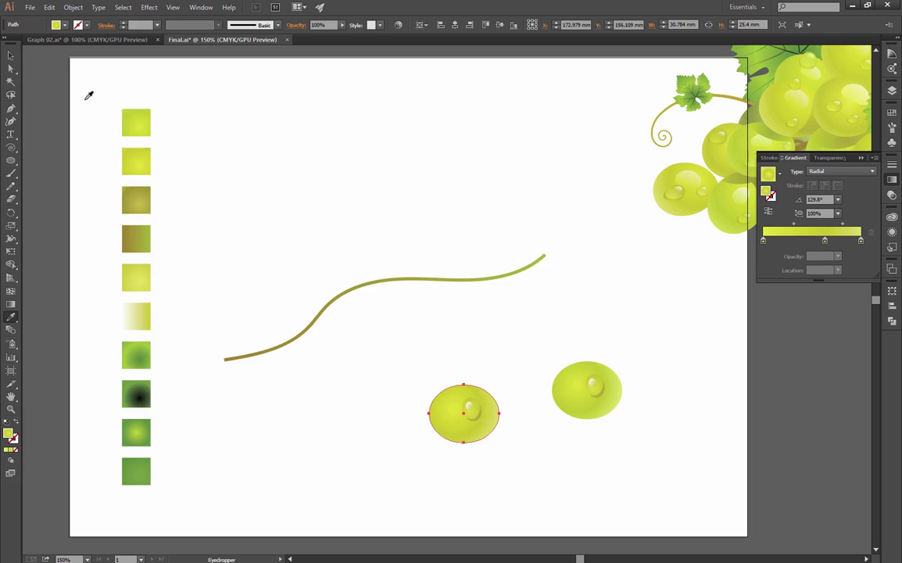
left_click(11, 55)
left_click(419, 348)
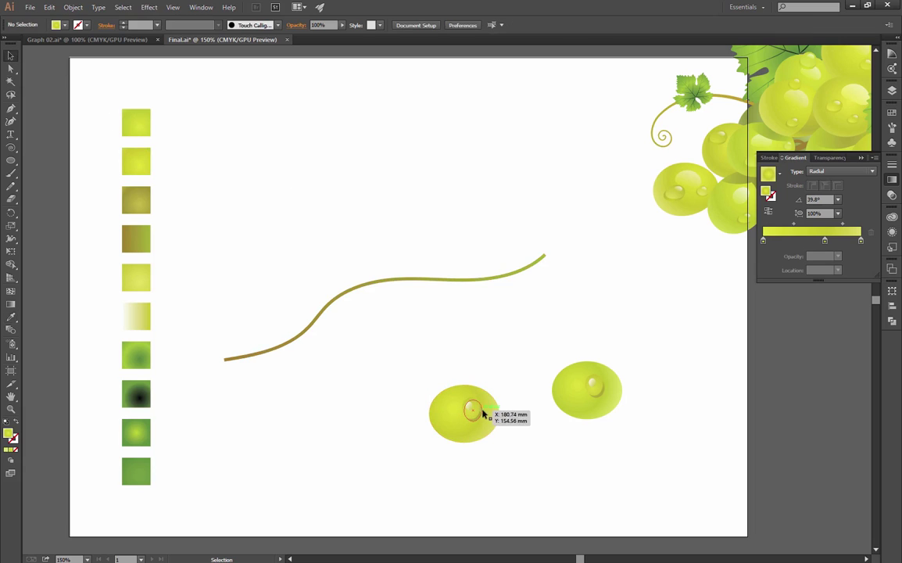
Step: Move the copied grape's complete droplet to the left part of the grape, rotate it so the highlight faces right, and deselect
left_click(461, 426)
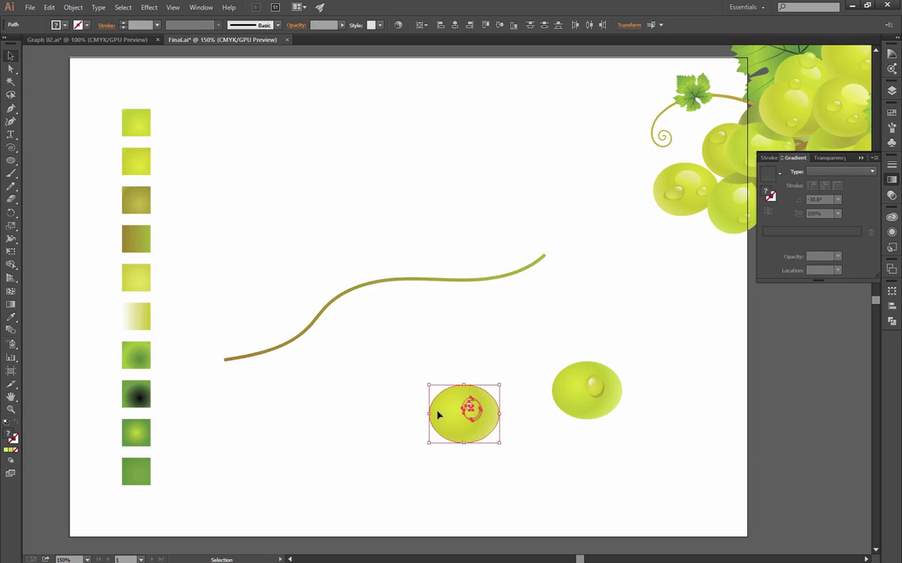
left_click(449, 405, "shift")
left_click_drag(480, 414, 455, 437)
left_click(521, 472)
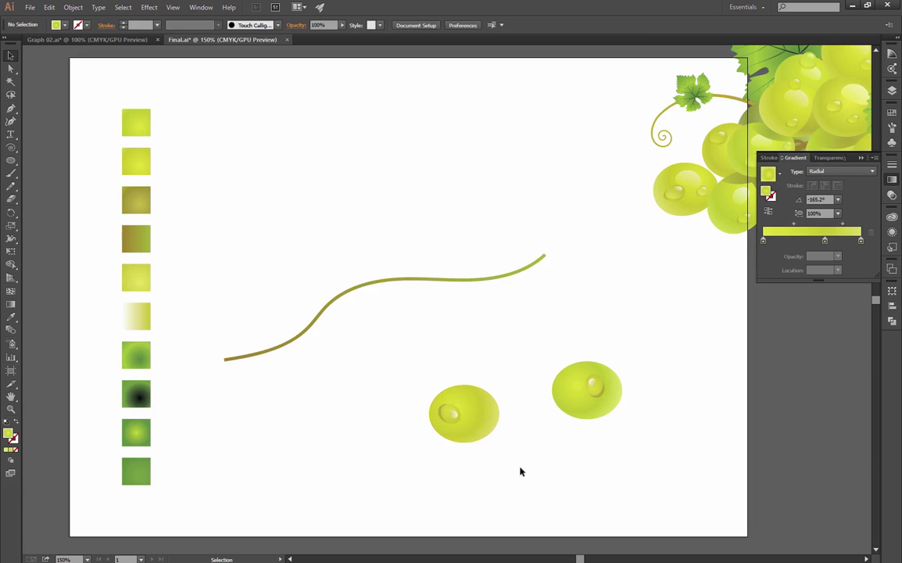
Step: Add a smaller copy of the droplet near the right edge of the yellower grape
key("z")
left_click_drag(532, 387, 480, 390)
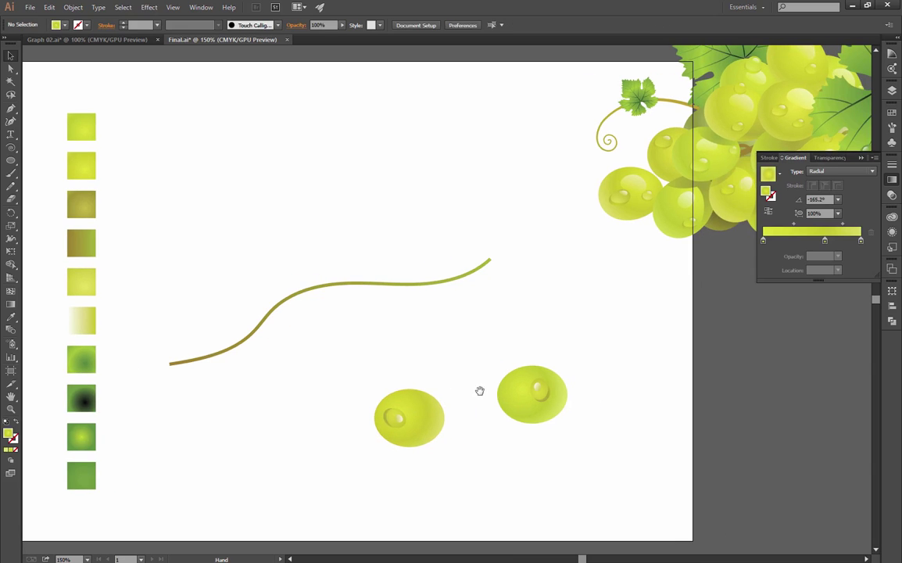
left_click(405, 404)
left_click(420, 362, "ctrl")
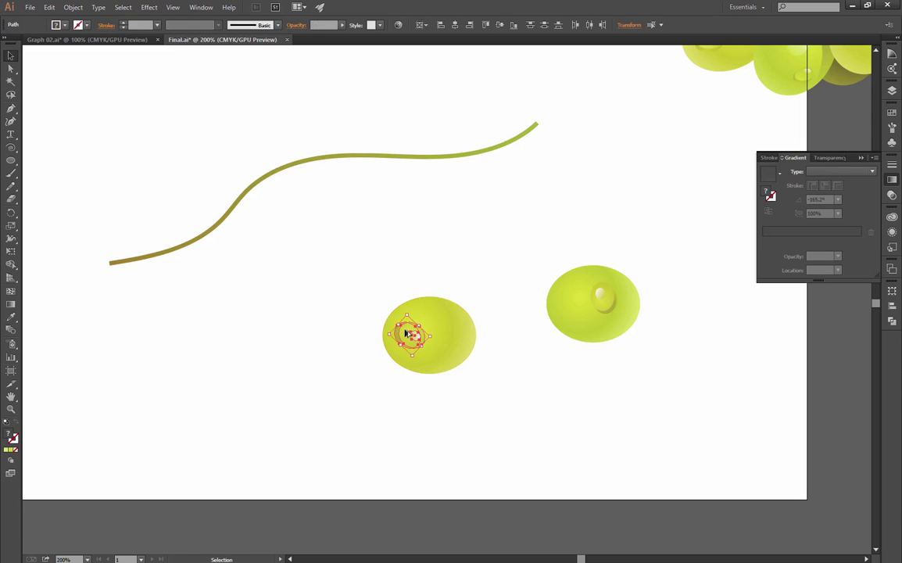
left_click_drag(412, 334, 438, 461)
left_click(478, 368)
Step: Duplicate the original green grape with its droplet to a spot below and between the two grapes, and deselect it
left_click(472, 337, "ctrl+alt")
left_click(473, 338, "ctrl+alt")
left_click(469, 316, "ctrl+alt")
left_click(480, 448)
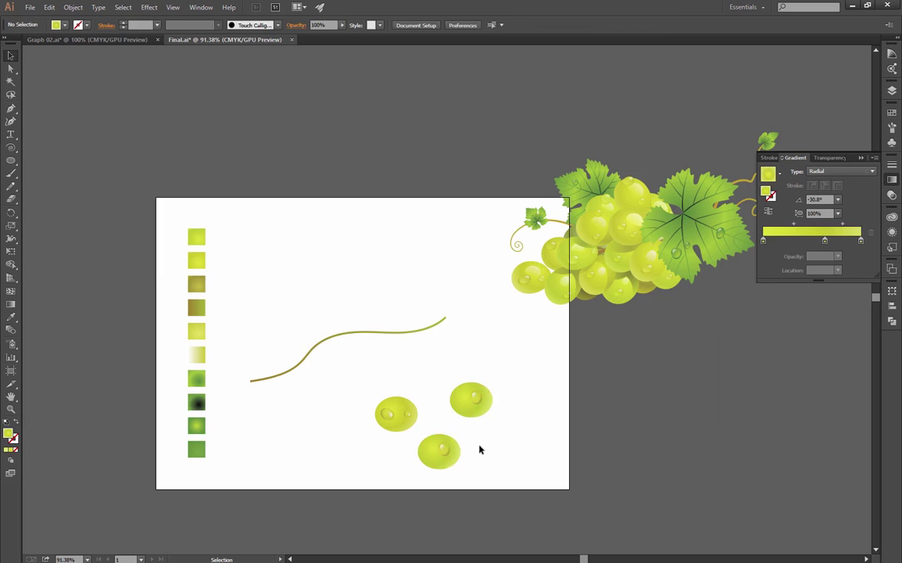
Step: Fill the third grape's body with the olive gradient sampled from the third colour square and deselect it
left_click(426, 458)
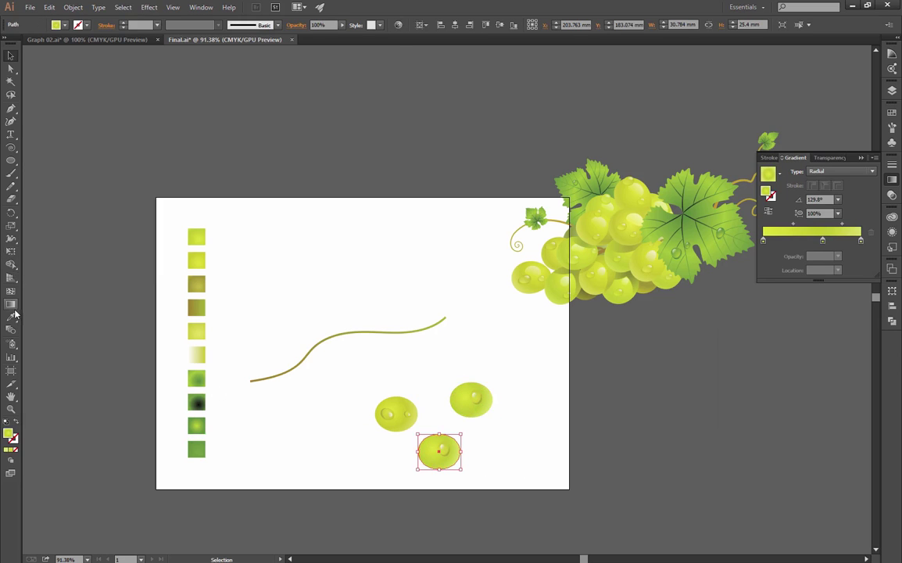
key("i")
left_click(199, 279)
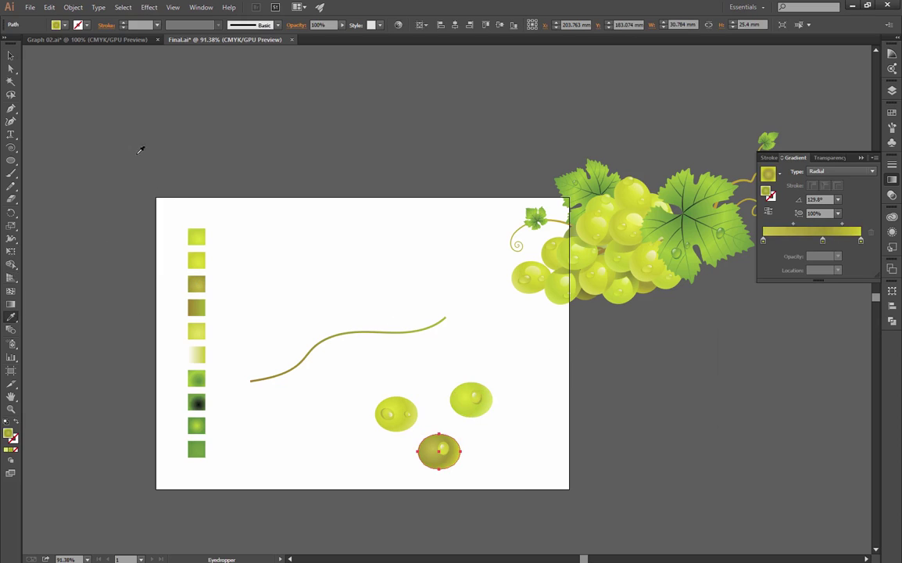
left_click(9, 55)
left_click(69, 98)
Step: Delete the droplet ellipses and highlight from the olive grape
left_click(453, 408, "ctrl")
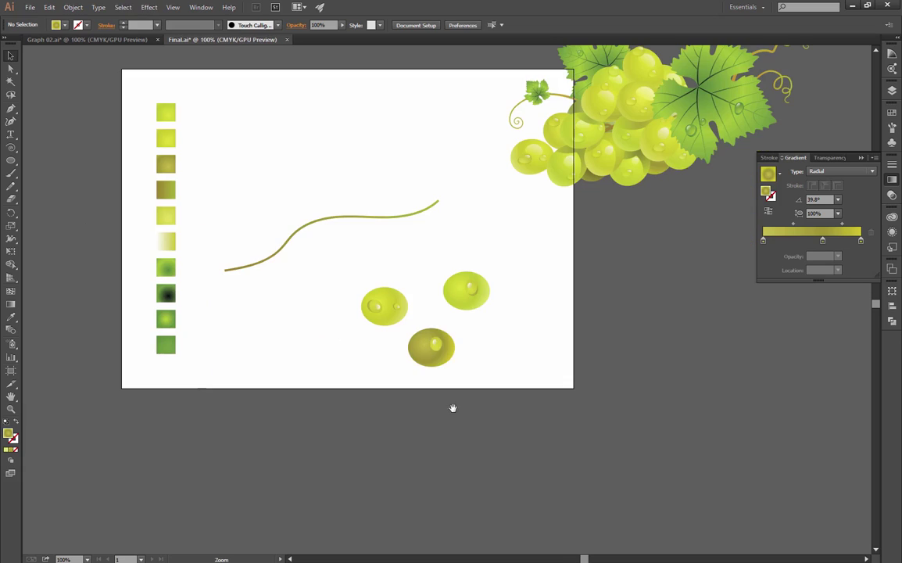
left_click(442, 348)
key("Delete")
left_click(440, 349)
key("Delete")
key("space")
left_click_drag(445, 258, 438, 308)
Step: Examine the HSB colour values of the olive grape's radial gradient stops, then deselect the grape
left_click(431, 407)
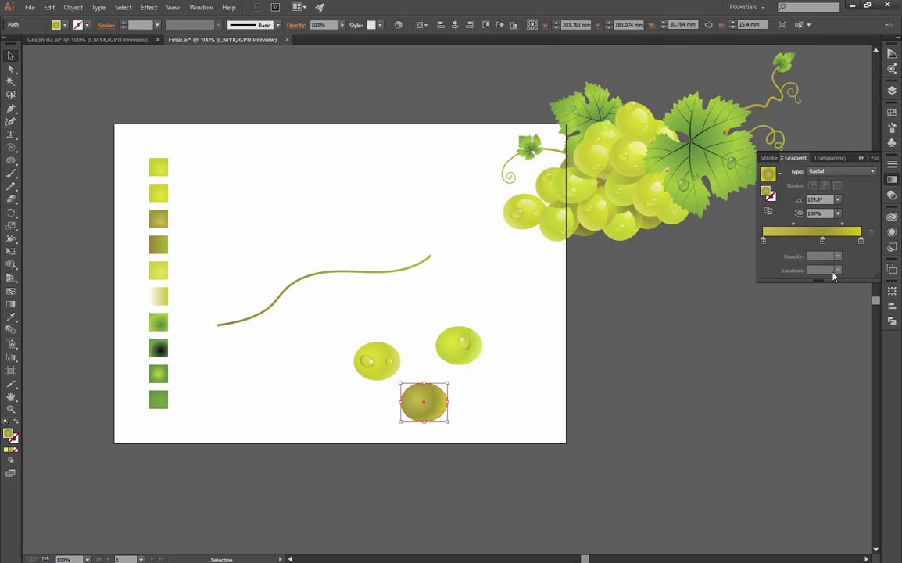
double_click(763, 241)
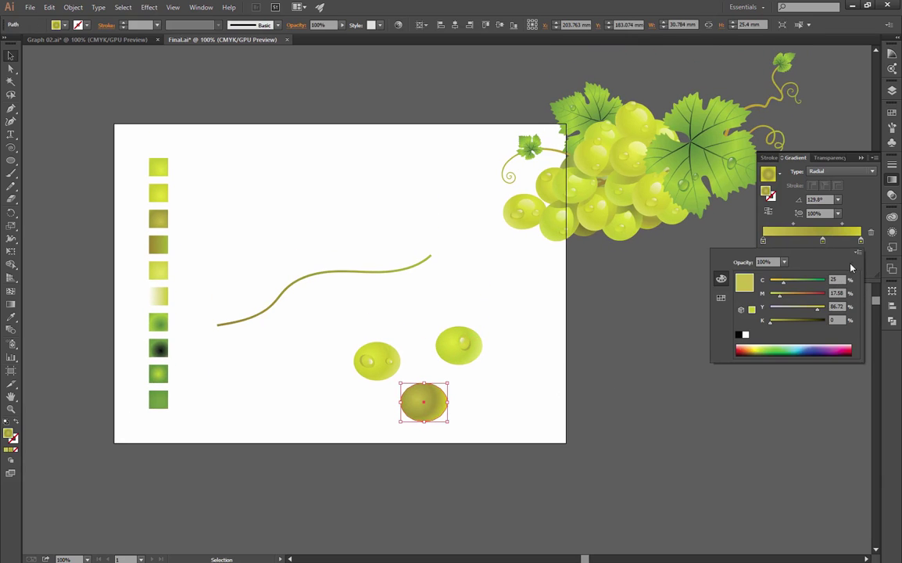
left_click(859, 252)
left_click(843, 279)
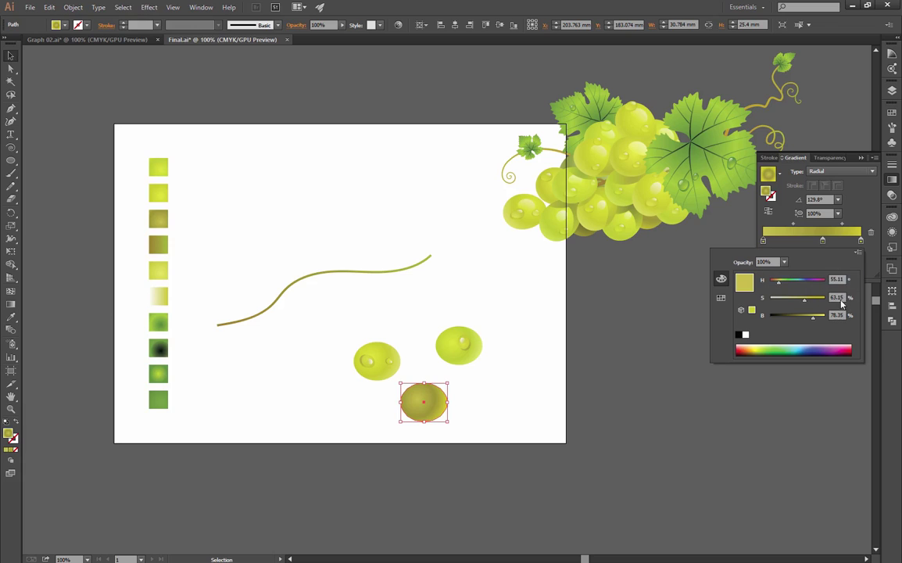
left_click(824, 241)
double_click(823, 241)
left_click(856, 245)
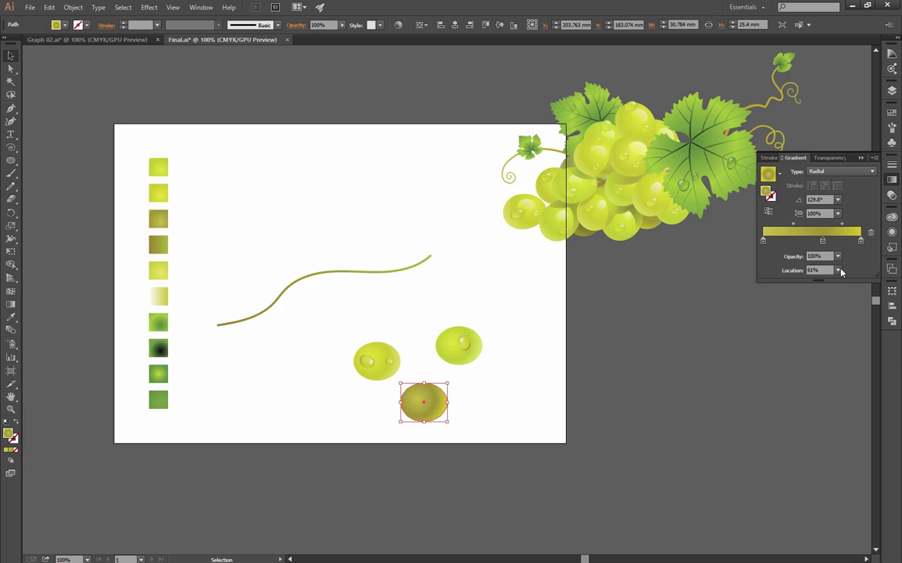
double_click(860, 242)
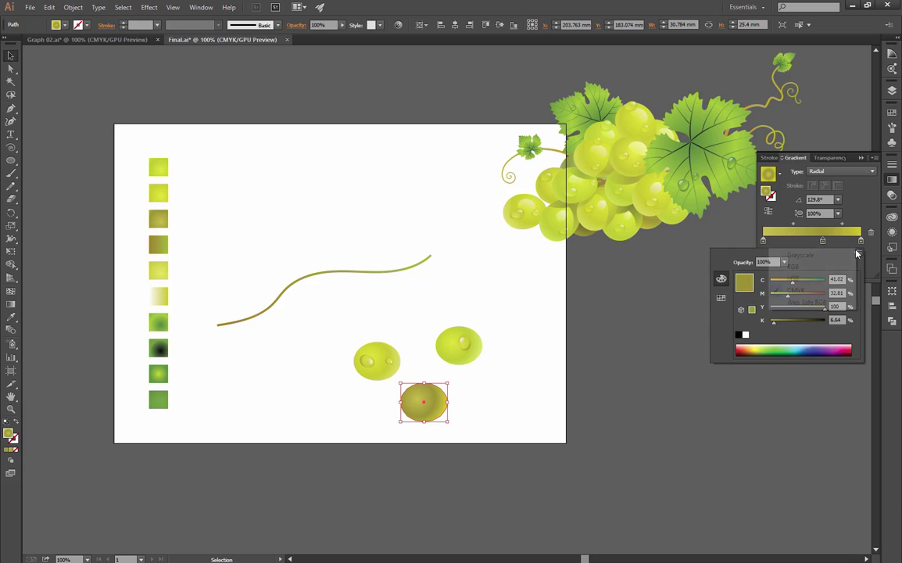
left_click(859, 251)
left_click(809, 280)
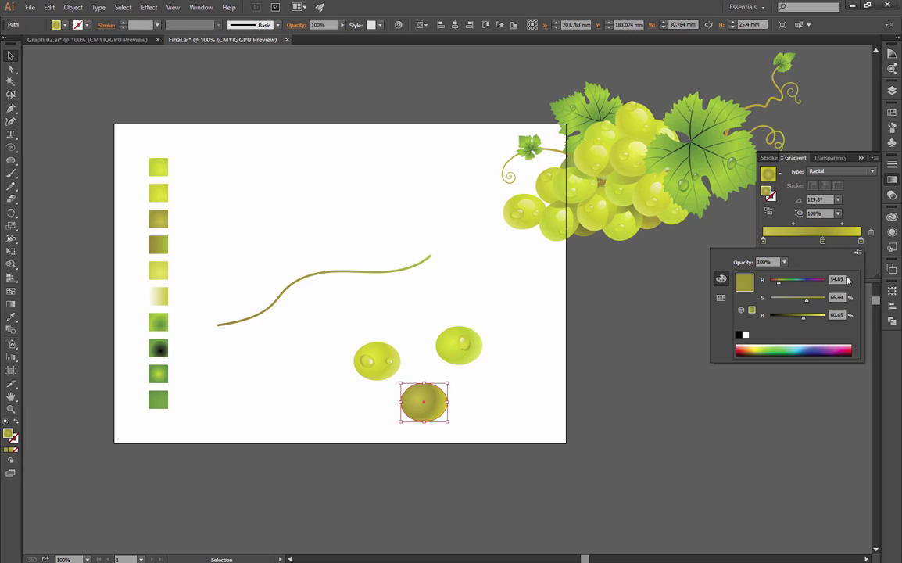
left_click(890, 181)
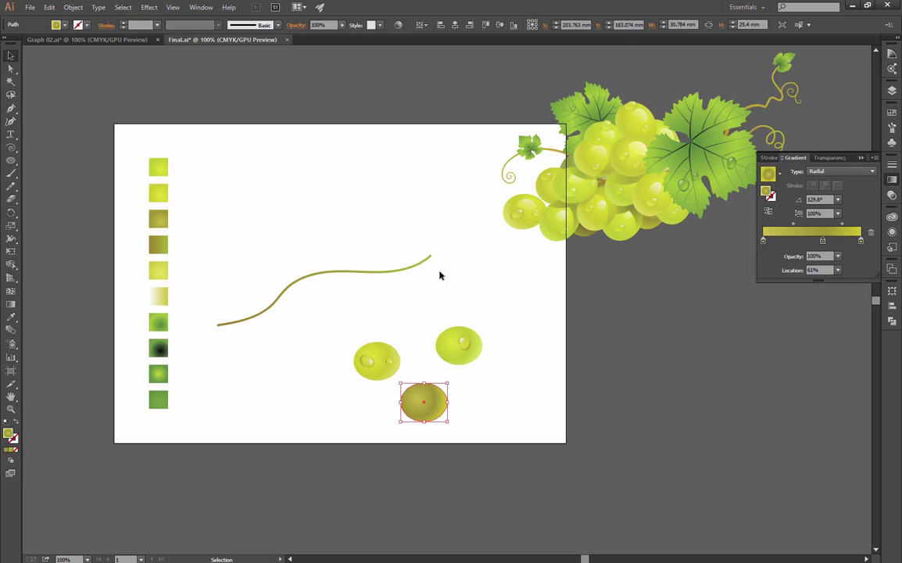
scroll(403, 268, "up", 1)
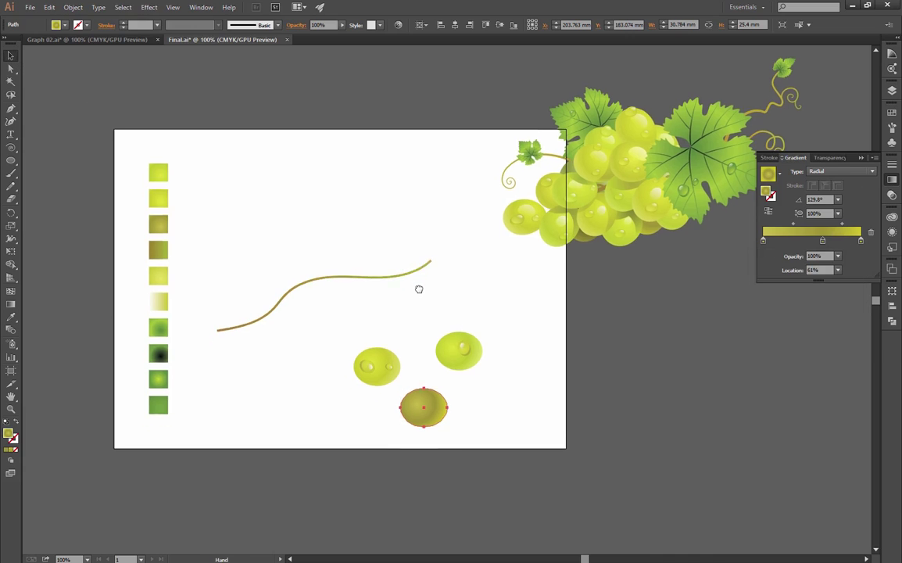
left_click(893, 179)
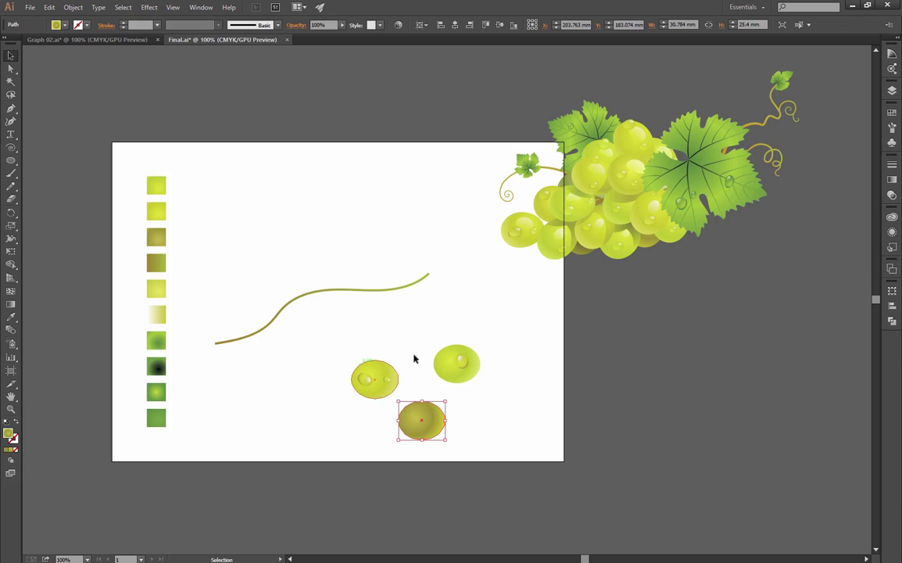
left_click(525, 372)
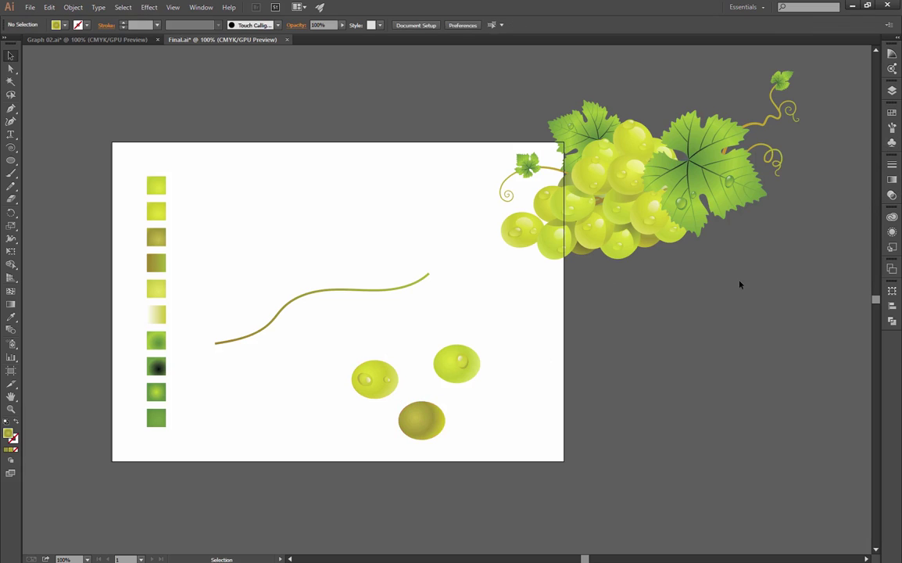
Step: Try to make an art brush from the grape with two droplets
left_click(891, 126)
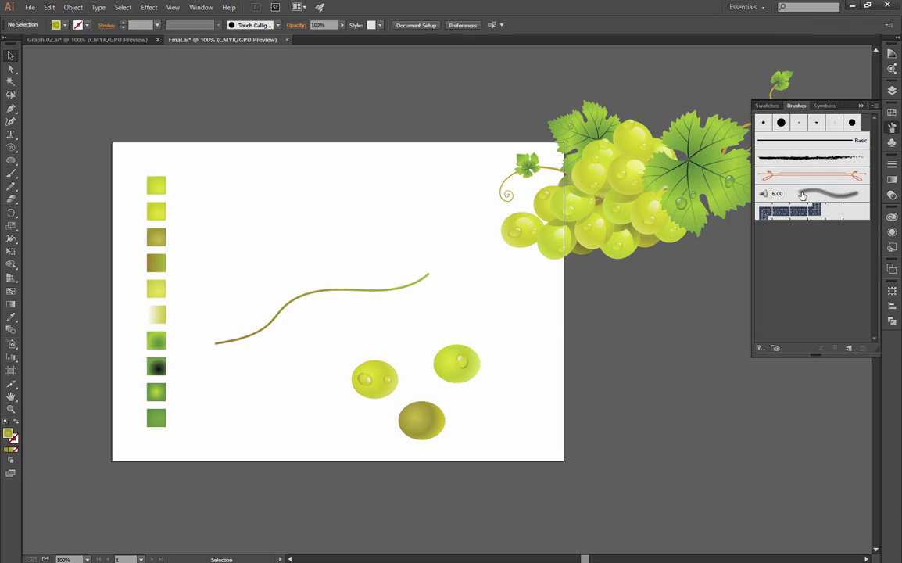
mouse_move(336, 352)
left_mouse_down()
mouse_move(396, 395)
mouse_move(386, 380)
mouse_move(805, 272)
left_mouse_up()
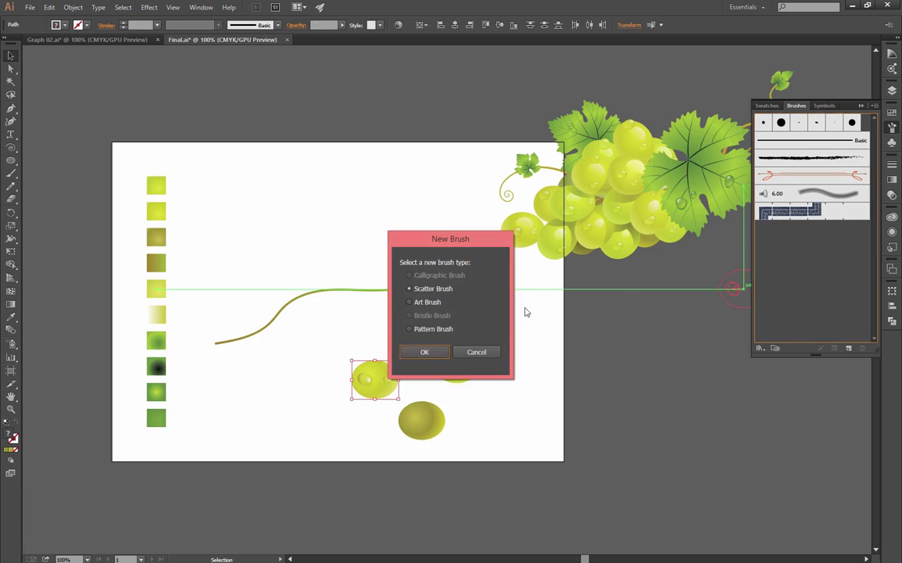
left_click(435, 301)
left_click(426, 352)
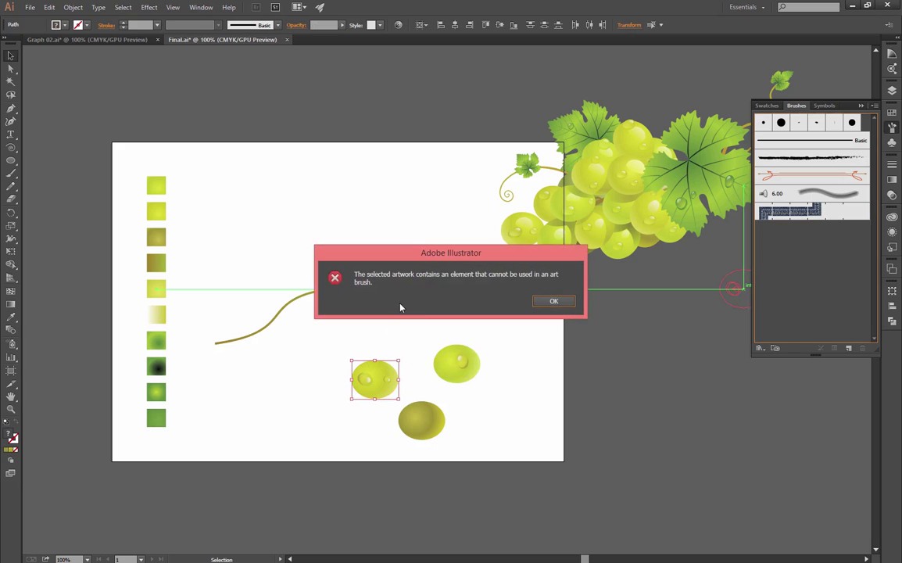
left_click(552, 302)
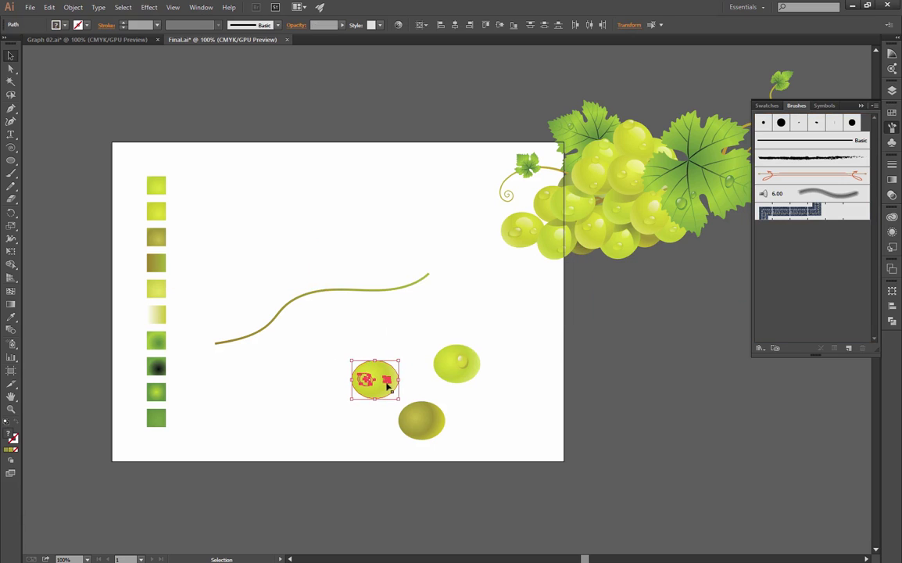
Step: Expand the fill of the two-droplet grape, converting its gradients to 255 objects
left_click(73, 8)
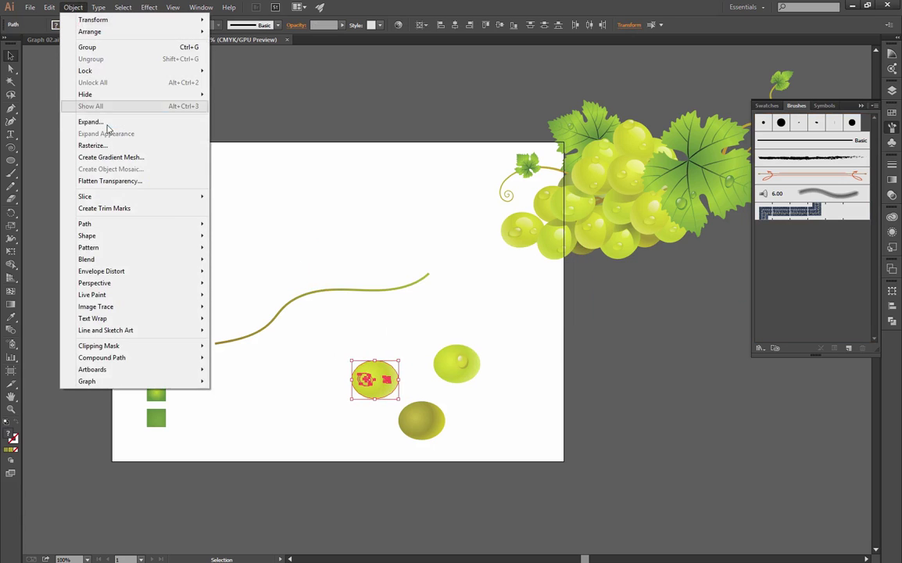
left_click(84, 119)
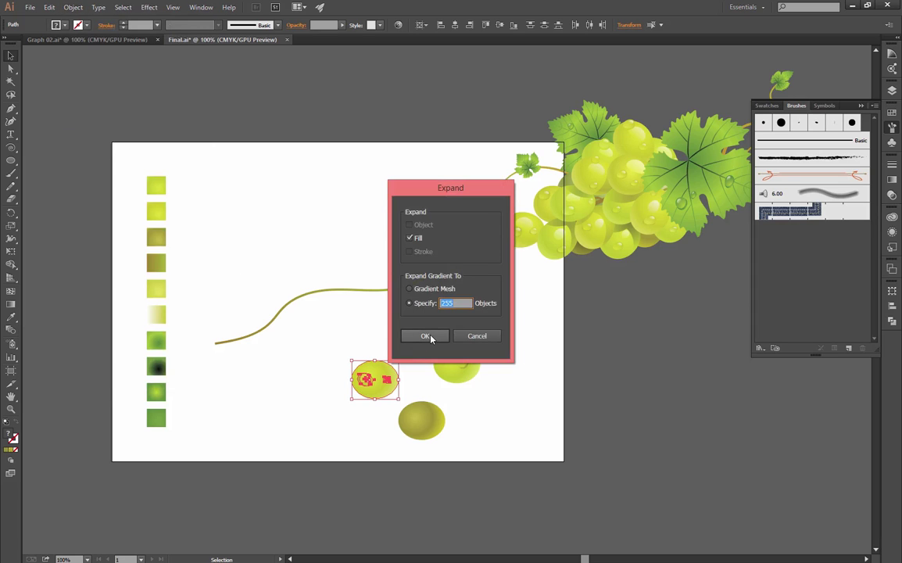
left_click(427, 336)
Step: Create an art brush named Art Brush 1 from the expanded two-droplet grape, set to scale proportionately
mouse_move(383, 380)
left_mouse_down()
mouse_move(699, 307)
mouse_move(790, 254)
left_mouse_up()
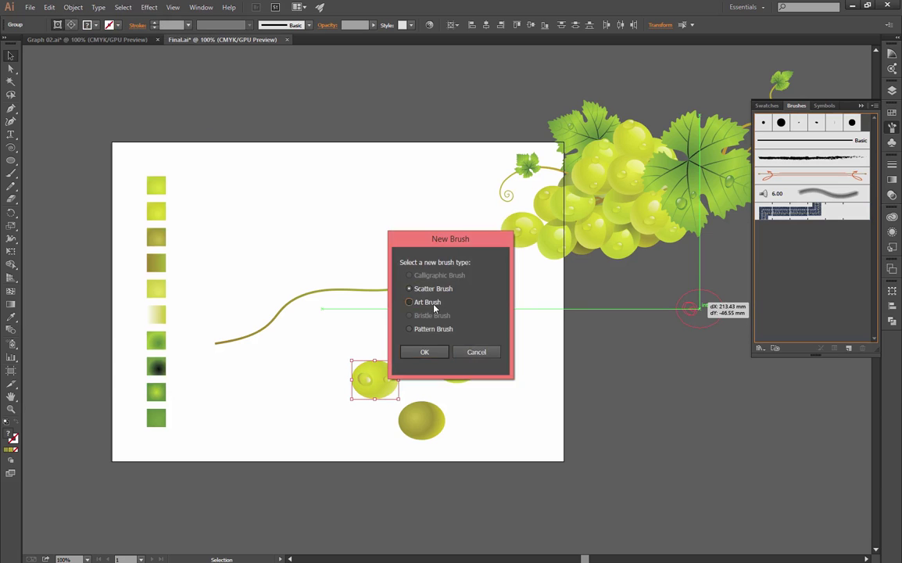
left_click(428, 302)
left_click(425, 351)
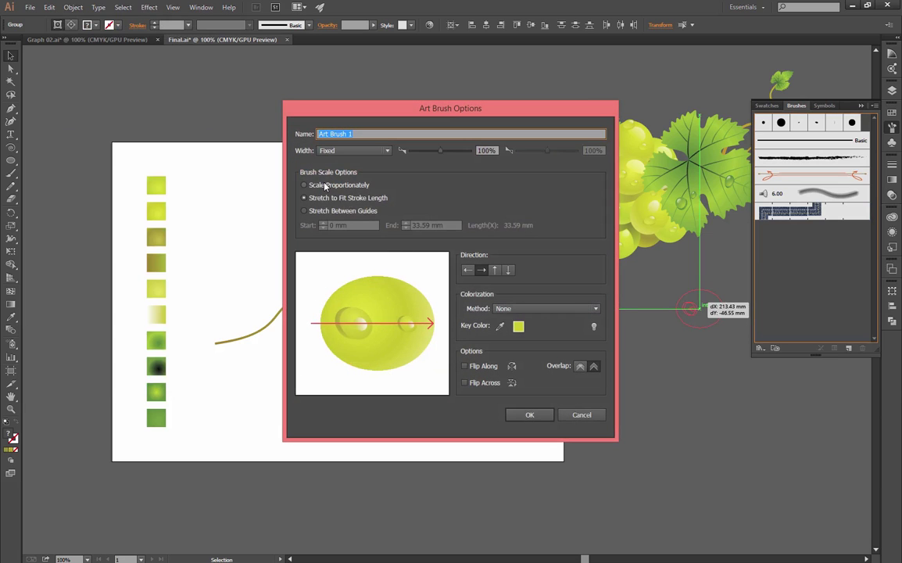
left_click(329, 185)
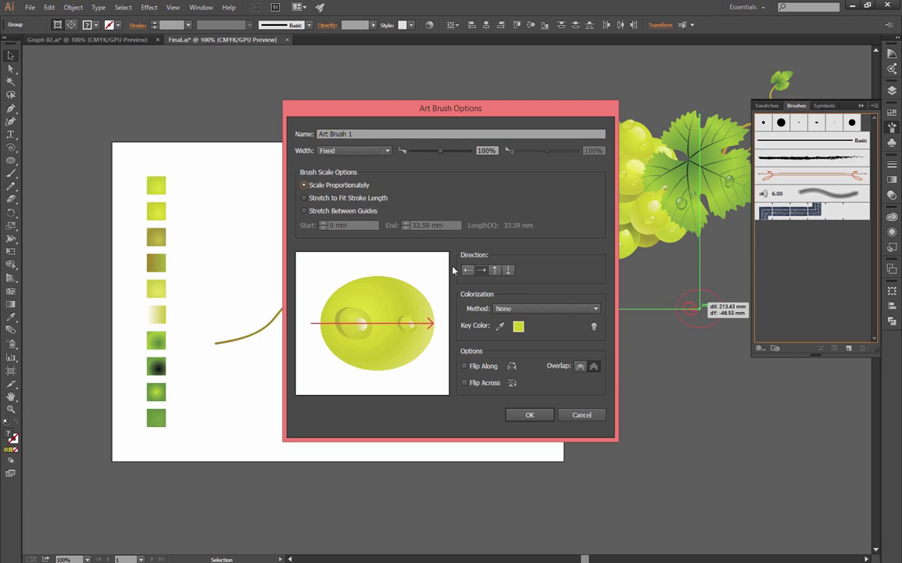
left_click(531, 416)
left_click(511, 343)
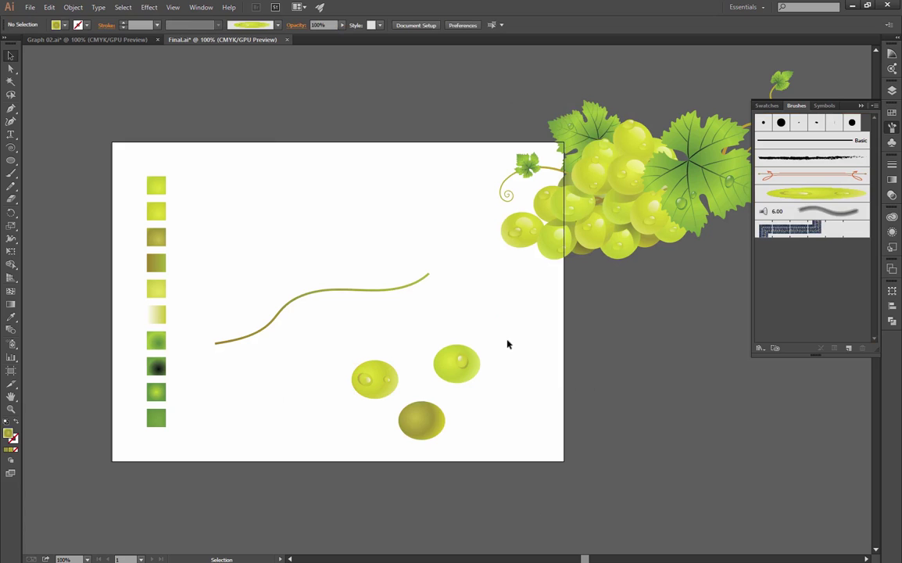
Step: Expand the fill of the single-droplet grape, converting its gradients to 255 objects
left_click_drag(511, 336, 431, 386)
left_click(72, 7)
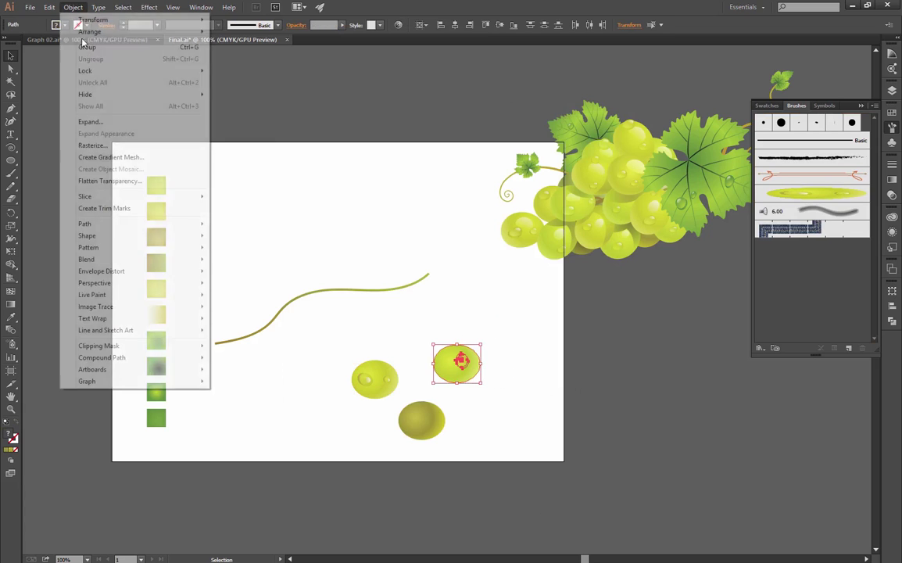
left_click(88, 119)
left_click(425, 336)
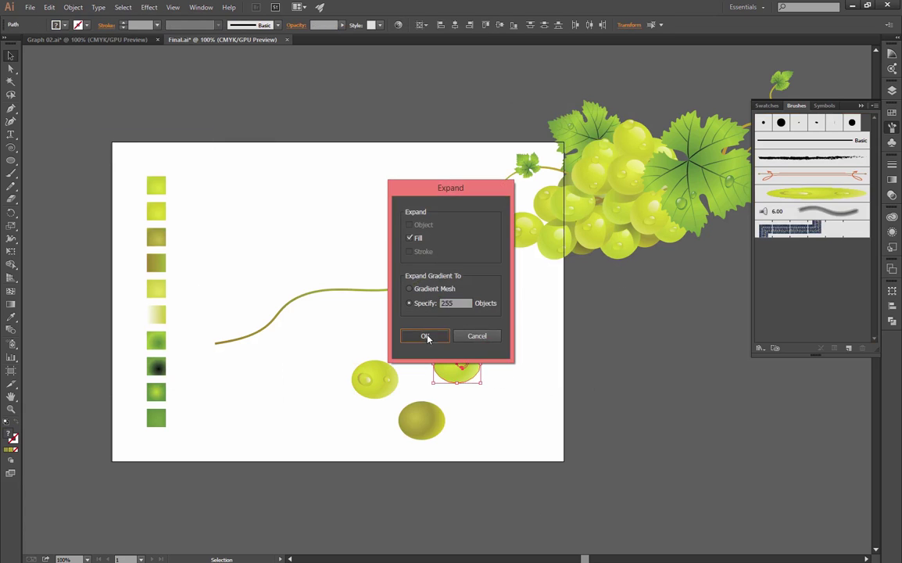
Step: Create an art brush named Art Brush 2 from the expanded single-droplet grape
mouse_move(457, 364)
left_mouse_down()
mouse_move(700, 312)
mouse_move(795, 259)
left_mouse_up()
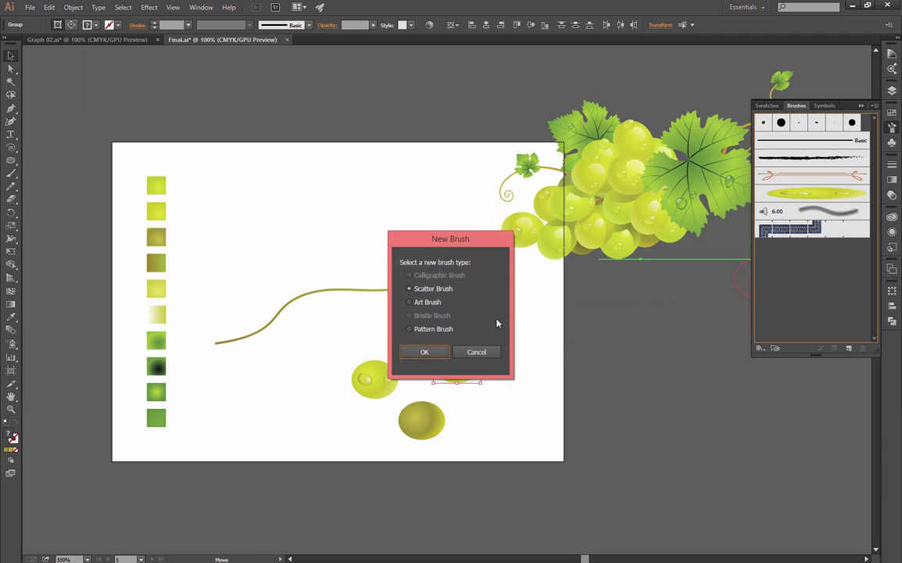
left_click(432, 303)
left_click(424, 351)
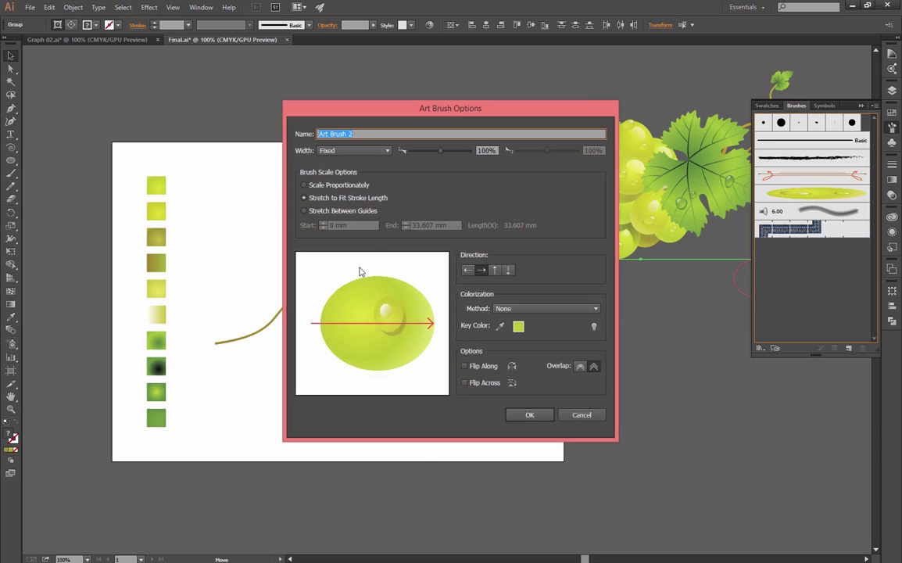
left_click(529, 415)
Step: Expand the gradient fill of the olive grape
left_click(422, 420)
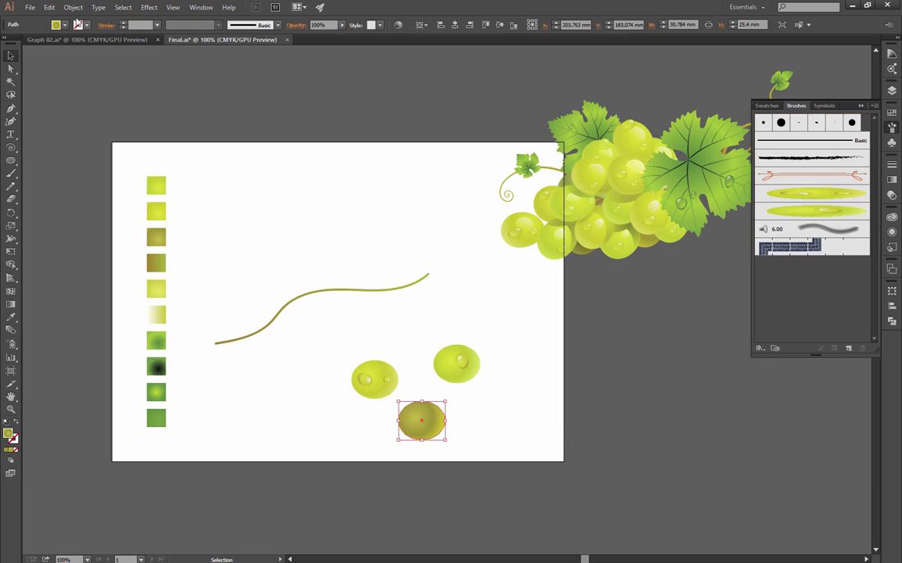
left_click(73, 7)
left_click(96, 126)
left_click(424, 339)
Step: Create an art brush named Art Brush 3 from the expanded olive grape, set to scale proportionately
left_click_drag(429, 418, 794, 307)
left_click(430, 303)
left_click(424, 352)
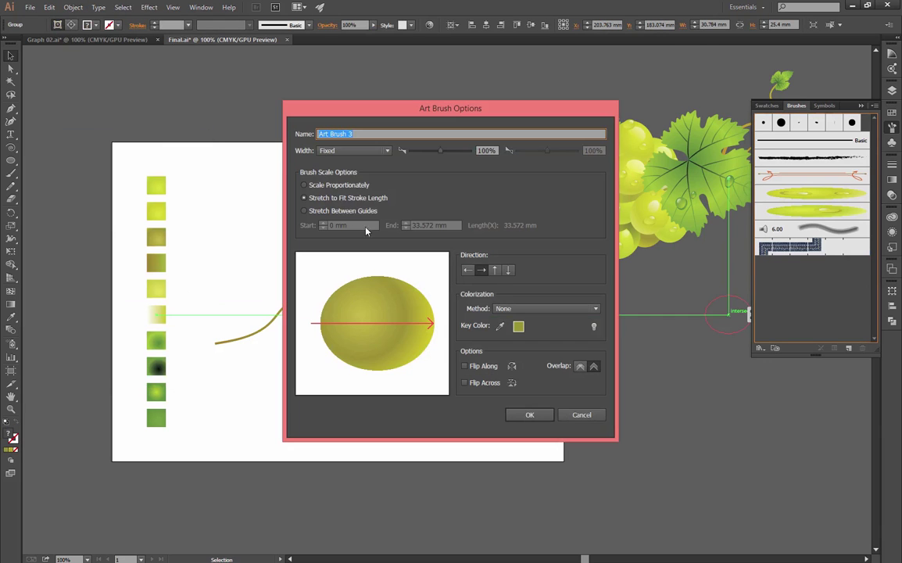
left_click(332, 185)
left_click(528, 415)
left_click(434, 322)
Step: Draw a curved branch about 35 by 22 mm with the Pencil, rising from the stem near its upper end
mouse_move(467, 310)
left_mouse_down()
mouse_move(406, 336)
mouse_move(393, 330)
mouse_move(410, 326)
left_mouse_up()
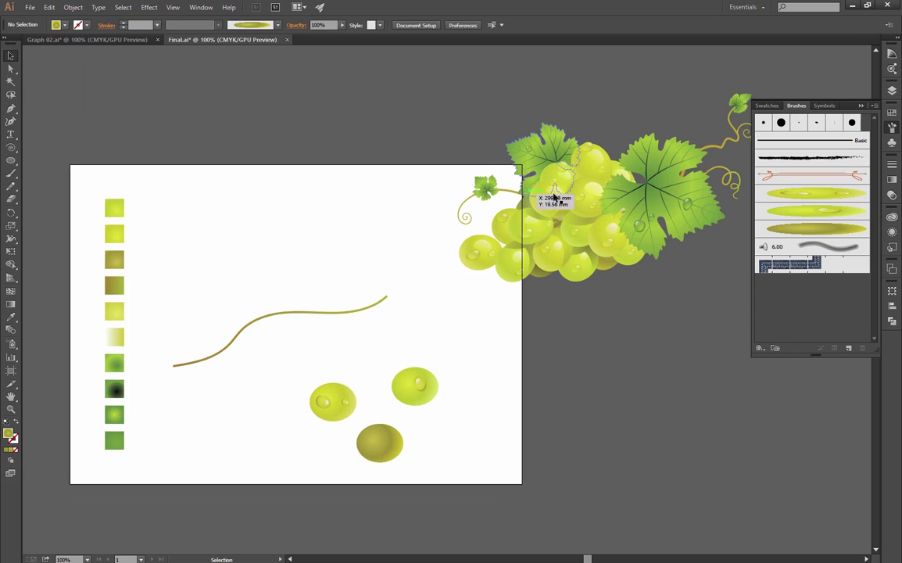
scroll(554, 201, "left", 2)
left_click(13, 187)
key("F7")
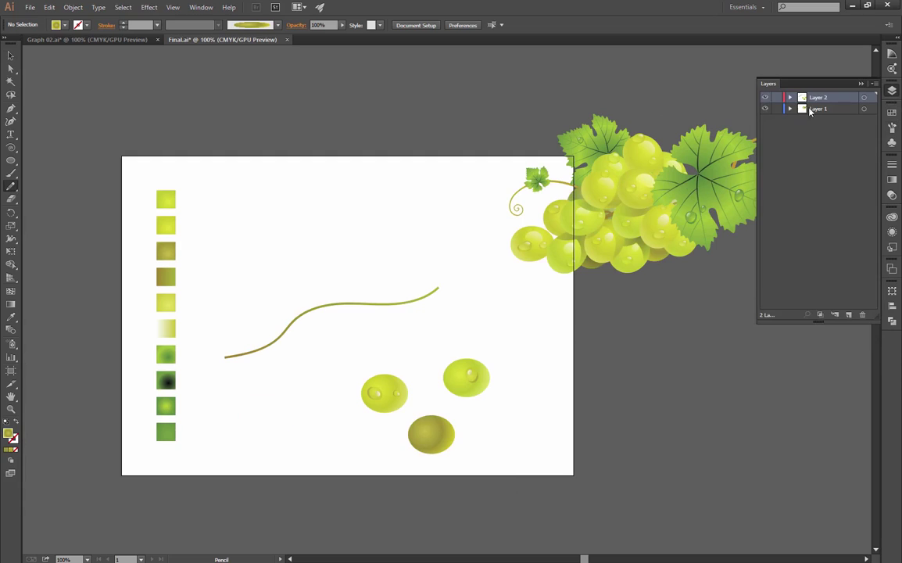
left_click_drag(398, 304, 354, 276)
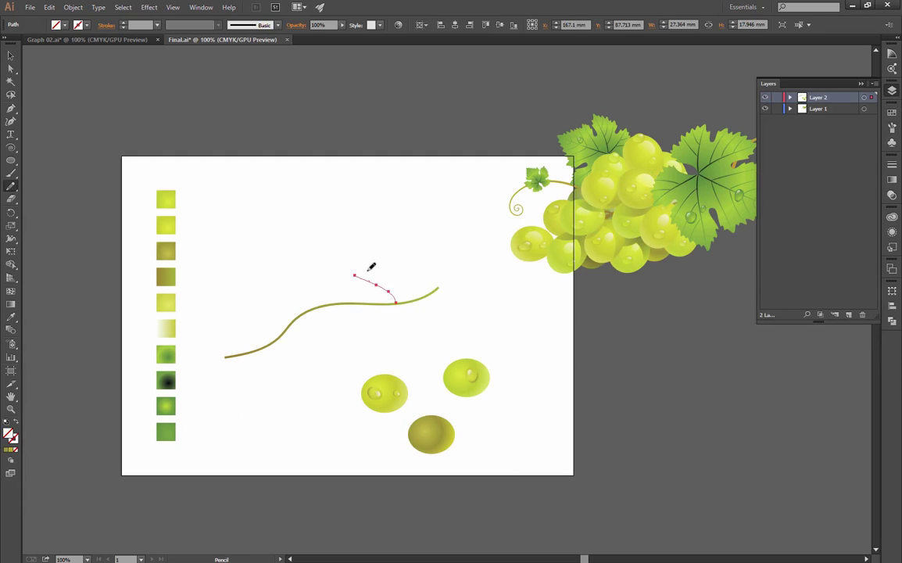
key("ctrl+z")
left_click_drag(402, 300, 348, 268)
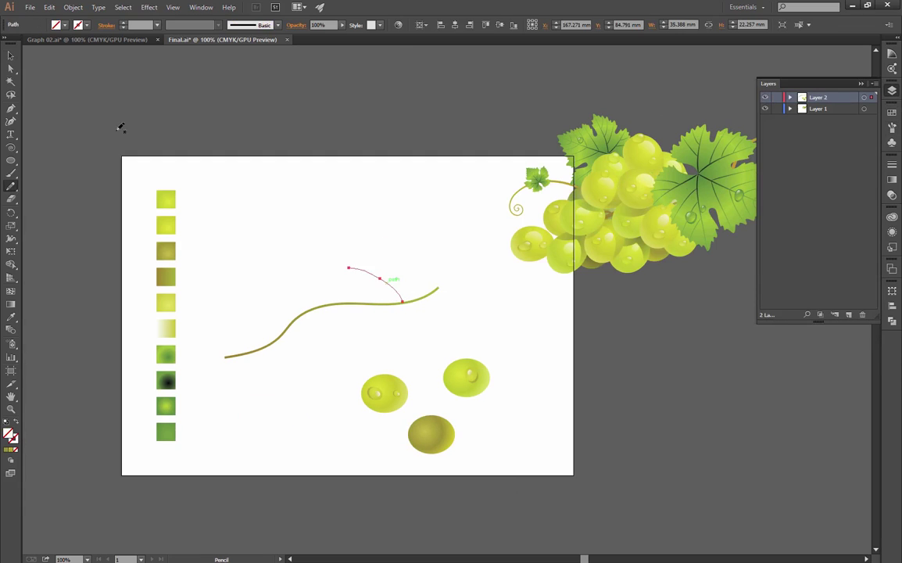
Step: Give the new branch a 4 pt stroke with the tapered triangular width profile, thickest at the stem
key("v")
left_click(123, 23)
left_click(124, 22)
left_click(211, 26)
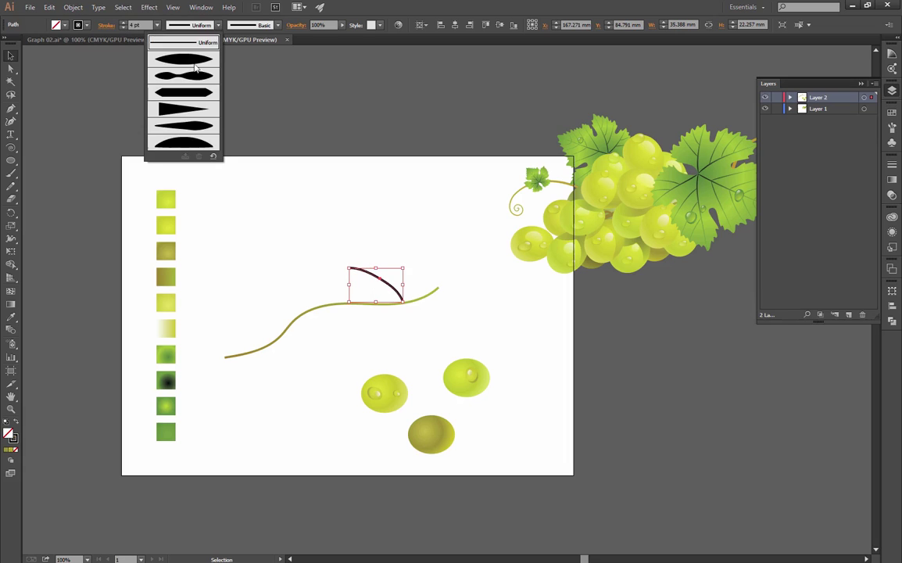
left_click(186, 111)
left_click(439, 322)
left_click(396, 288)
Step: Expand the tapered branch's appearance and fill it with the stem's olive-green gradient
left_click(11, 317)
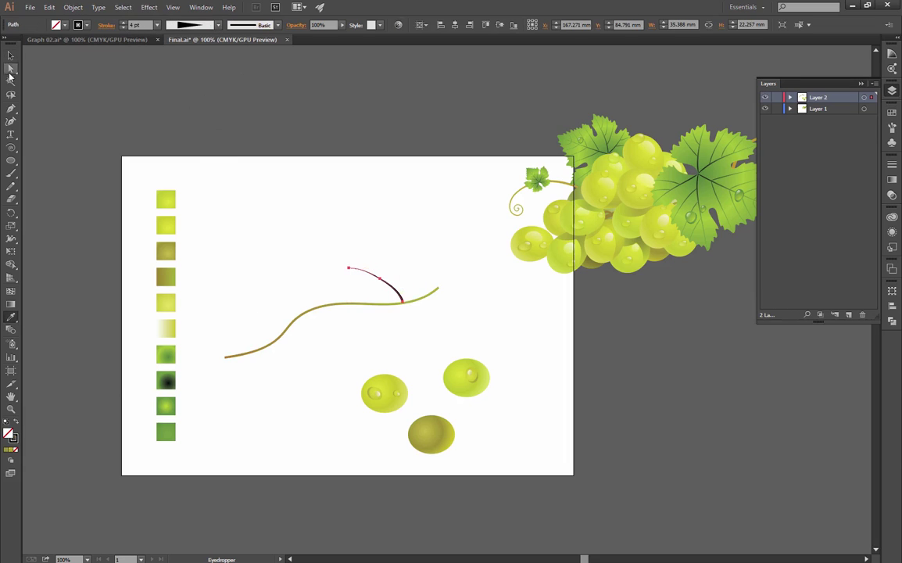
left_click(11, 56)
left_click(72, 7)
left_click(313, 243)
left_click(392, 286)
left_click(73, 7)
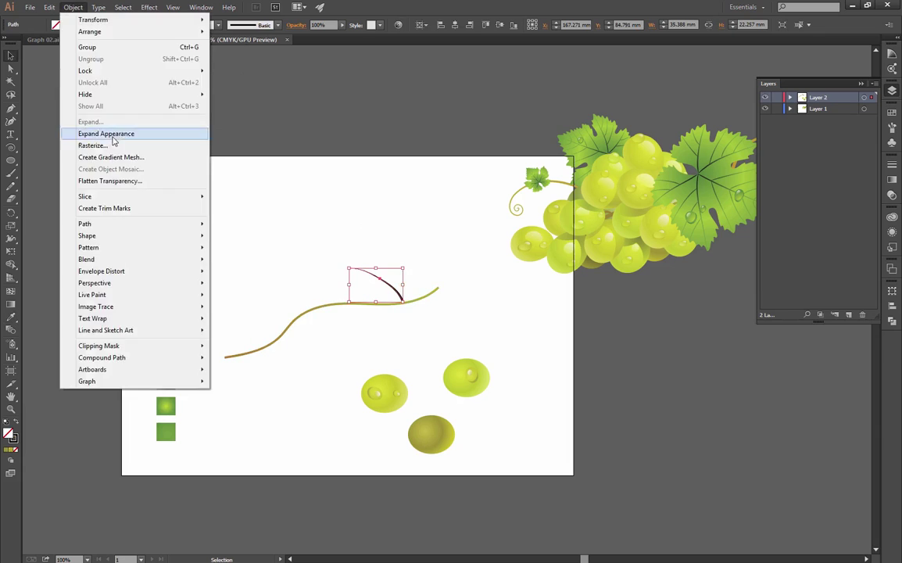
left_click(121, 133)
left_click(314, 186)
left_click(402, 287, "ctrl")
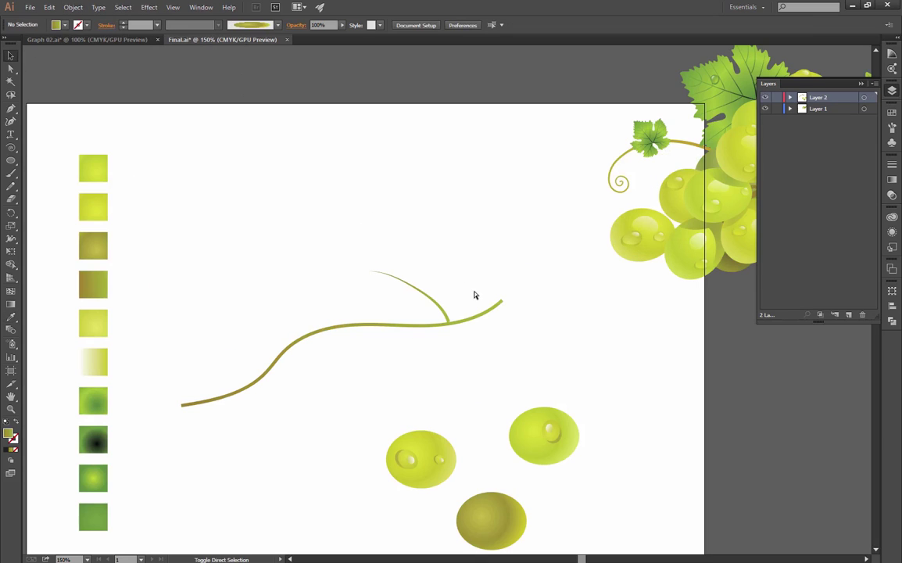
Step: Draw a small curved twig about 8 by 15 mm with the Pencil, rising from the middle of the branch
left_click(11, 186)
left_click_drag(414, 286, 430, 252)
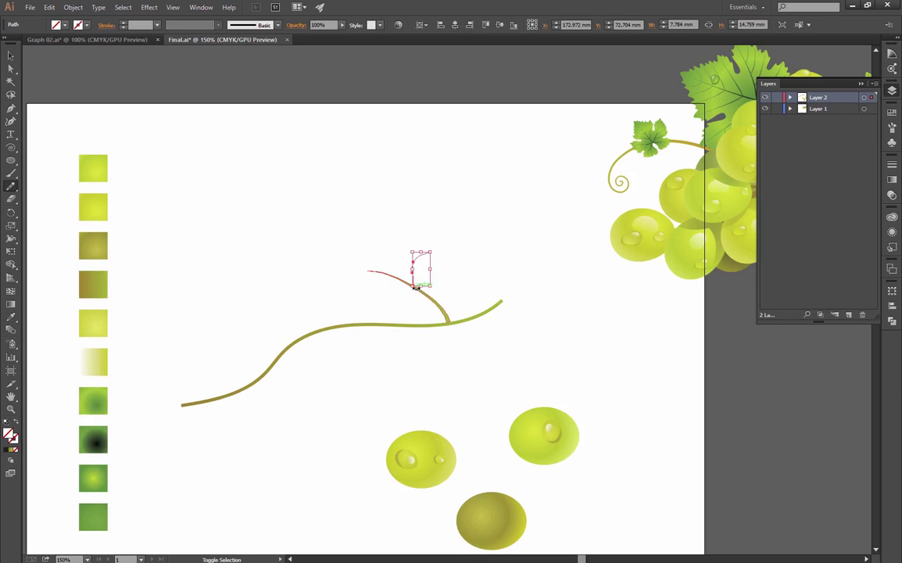
Step: Draw a second curved Pencil twig beneath the branch and give both twigs a 4 pt stroke with the tapered triangular width profile
left_click_drag(422, 292, 362, 304)
left_click(11, 56)
left_click_drag(381, 247, 439, 304)
left_click(441, 308, "shift")
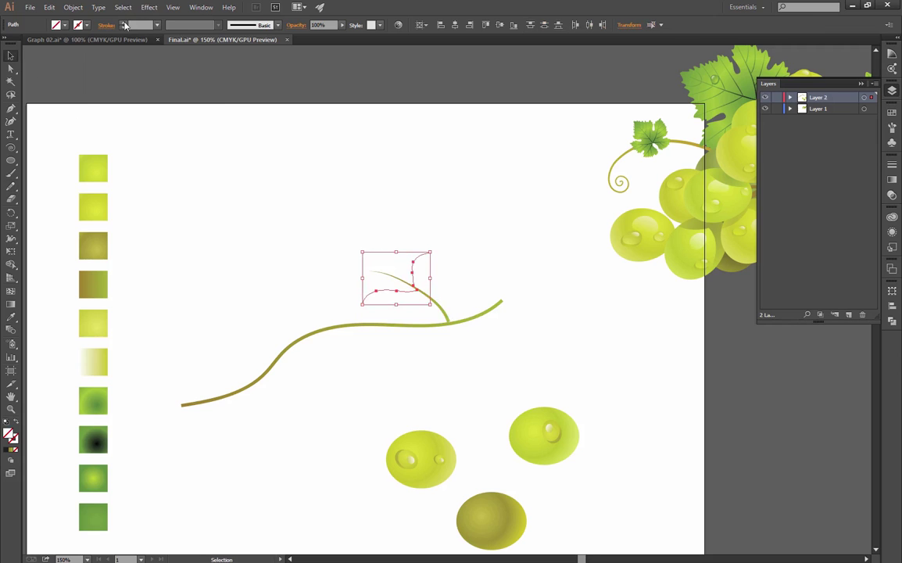
left_click(211, 24)
left_click(186, 111)
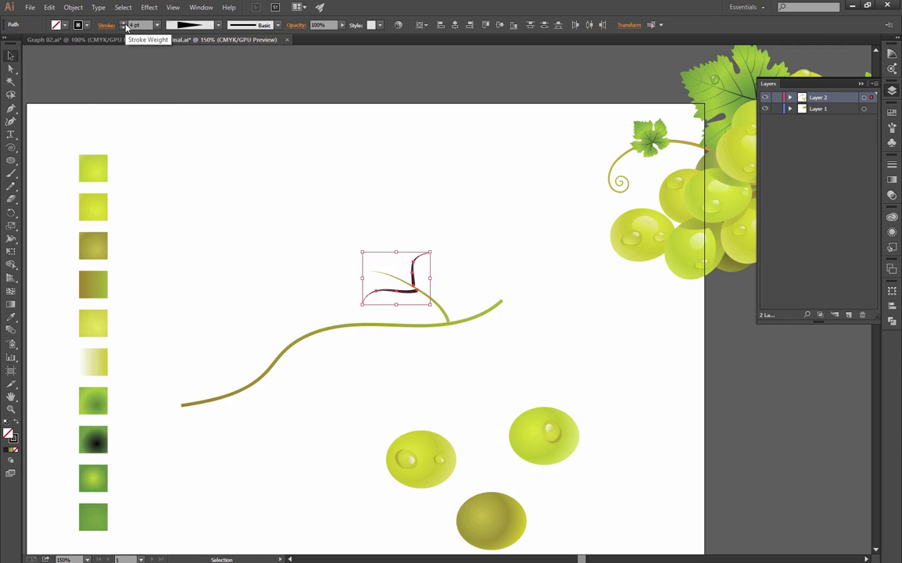
Step: Expand the appearance of both twigs and fill them with the stem's olive-green gradient
left_click(72, 7)
left_click(102, 133)
key("i")
left_click(294, 344)
key("v")
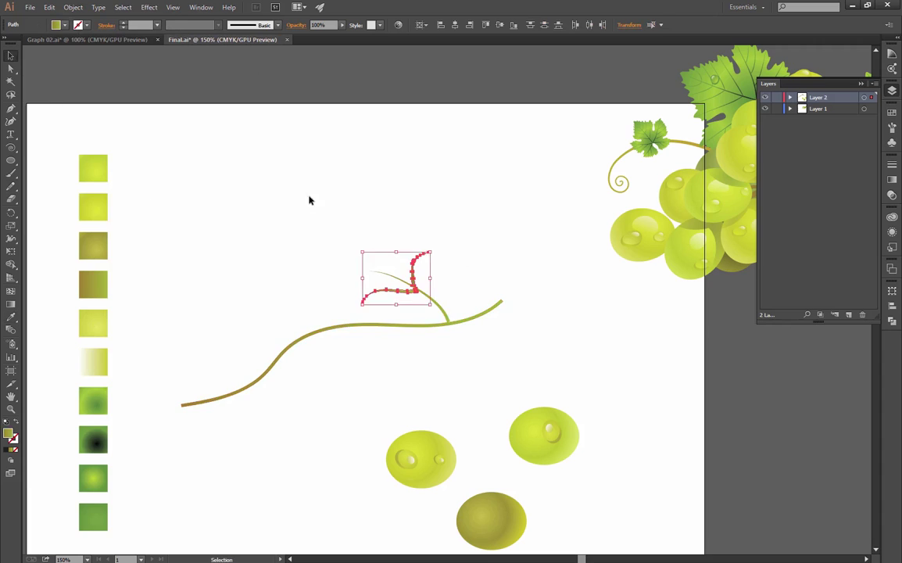
left_click(309, 196)
Step: Adjust the position of the new twigs so that their thick ends meet the branch
left_click(412, 272, "ctrl")
left_click(412, 272, "ctrl")
left_click(414, 273)
left_click(399, 312, "shift")
left_click(438, 285)
left_click_drag(415, 287, 423, 312)
left_click(475, 294)
left_click(476, 295, "ctrl+alt")
left_click(475, 296, "ctrl+alt")
left_click_drag(475, 295, 364, 266)
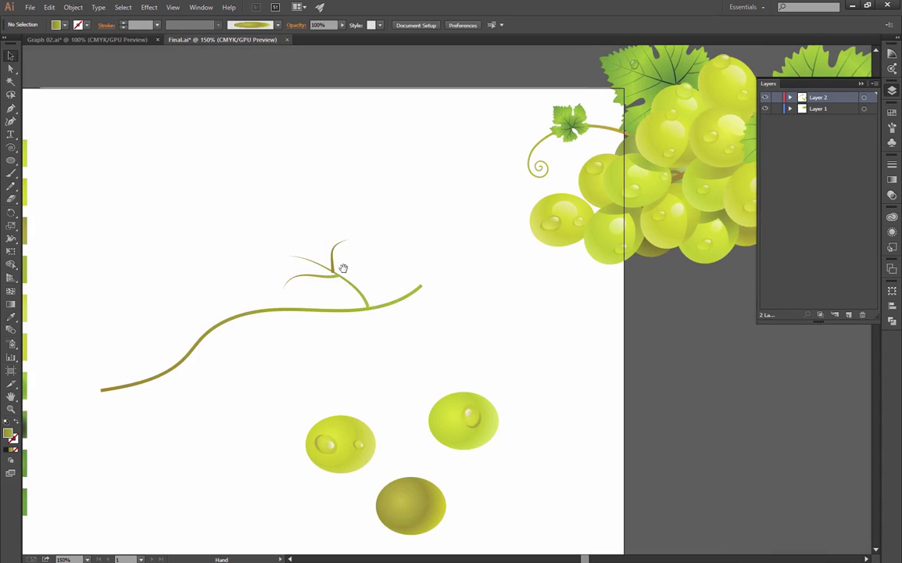
left_click(336, 267)
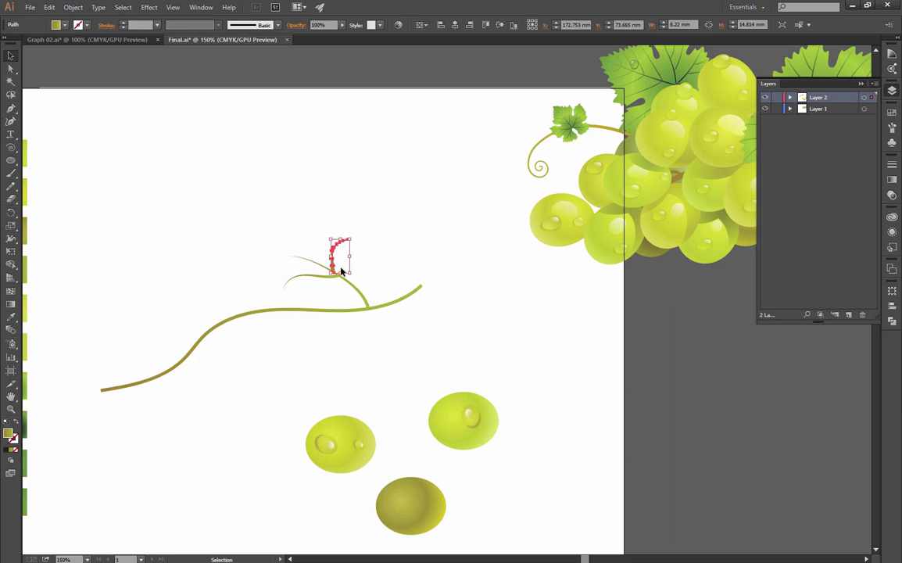
left_click(393, 268)
left_click_drag(334, 277, 387, 274)
left_click(341, 261)
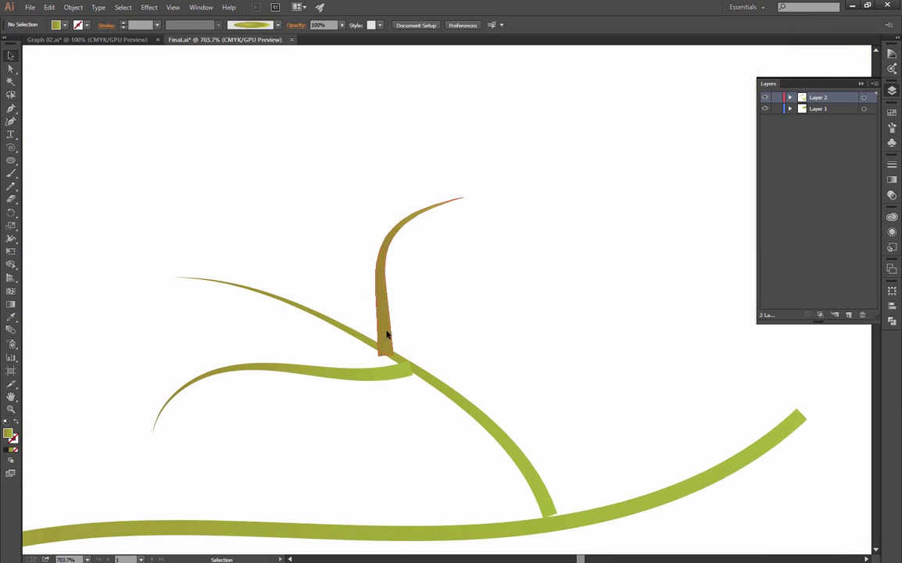
left_click_drag(386, 337, 413, 376)
key("a")
scroll(445, 308, "down", 5)
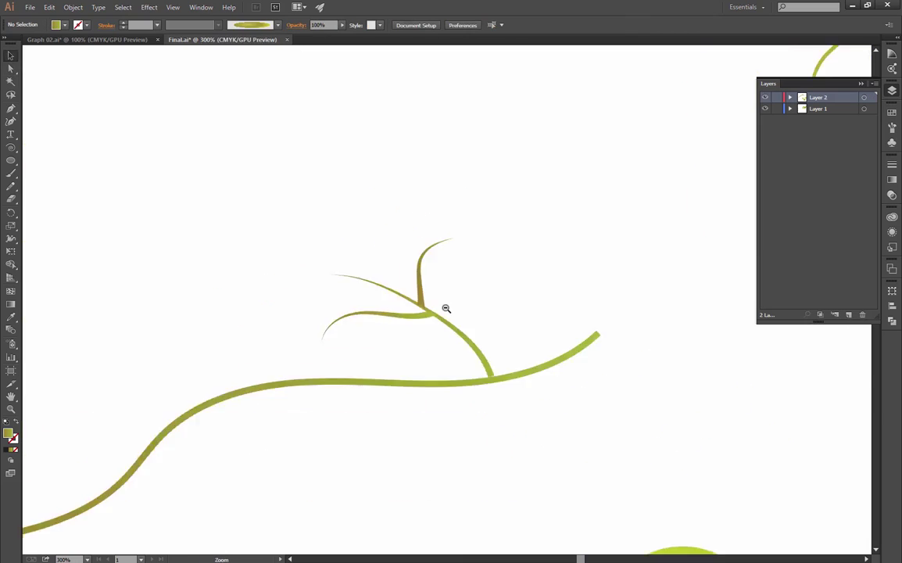
Step: Draw three short Pencil twigs, one about 10 by 11 mm beneath the stem and two along the left half of the stem
left_click(11, 186)
left_click_drag(369, 279, 345, 306)
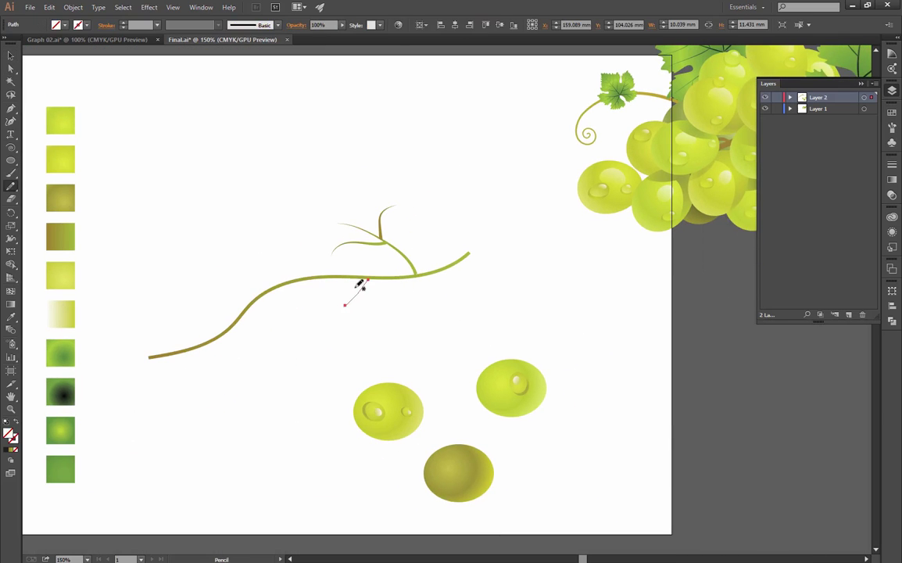
left_click_drag(295, 279, 240, 275)
left_click_drag(234, 321, 189, 303)
Step: Give the three short twigs a 3 pt stroke with the lens-shaped width profile that tapers at both ends
left_click(11, 56)
left_click_drag(241, 254, 255, 278)
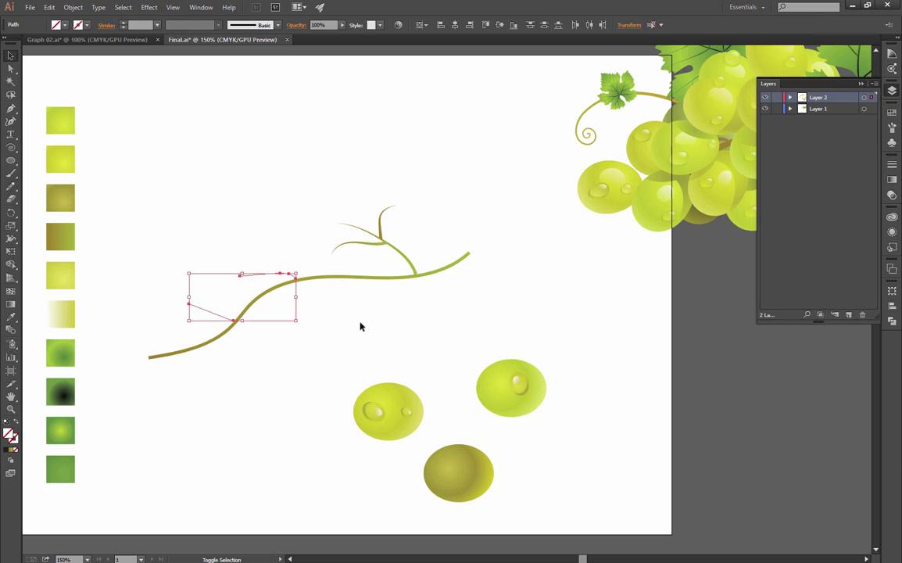
left_click(354, 299, "shift")
left_click(124, 23)
left_click(124, 23)
left_click(124, 23)
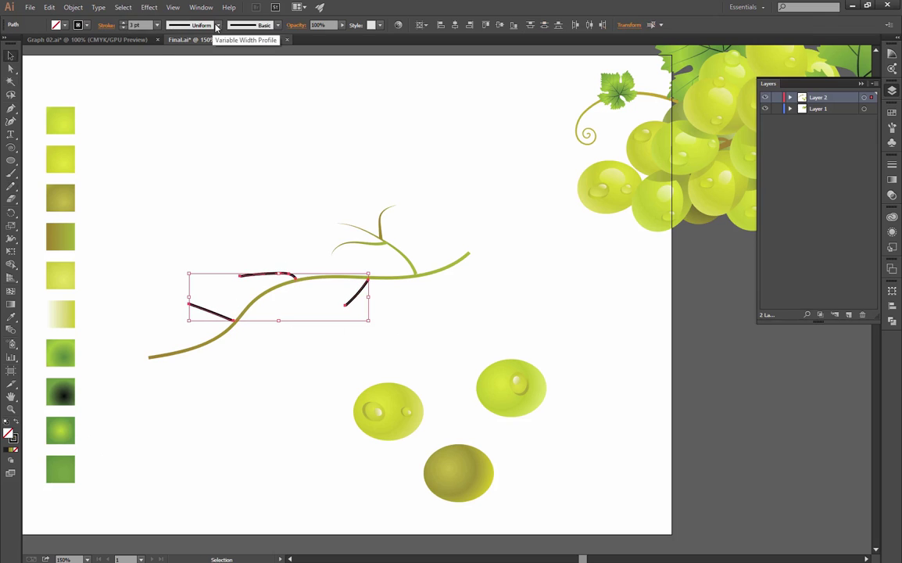
left_click(218, 25)
left_click(183, 63)
Step: Expand the appearance of the three short twigs and fill them with the stem's gradient
left_click(72, 8)
left_click(101, 133)
left_click(11, 317)
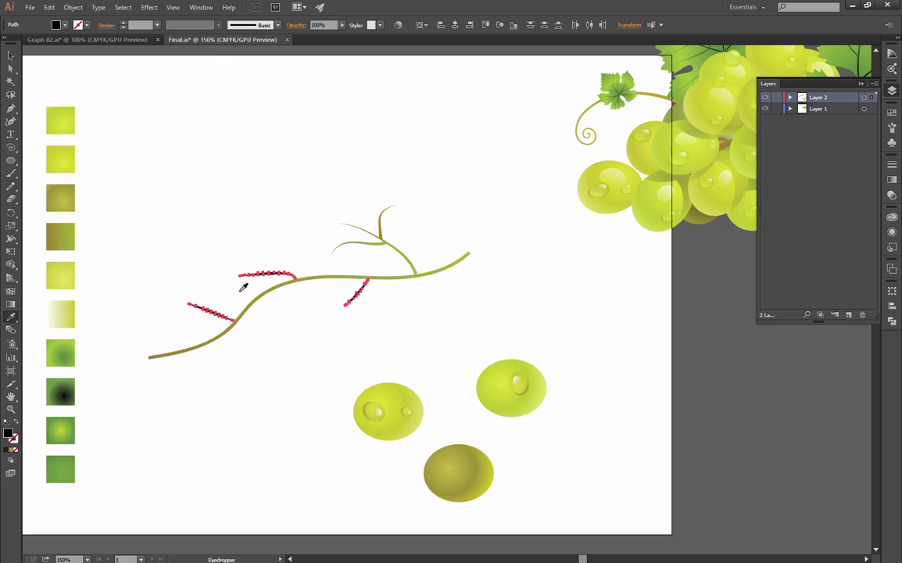
left_click(262, 294)
left_click(11, 56)
left_click(241, 137)
Step: Paint a grape at the tip of the upright twig with the Paintbrush and the two-droplet grape art brush
left_click_drag(320, 214, 364, 258)
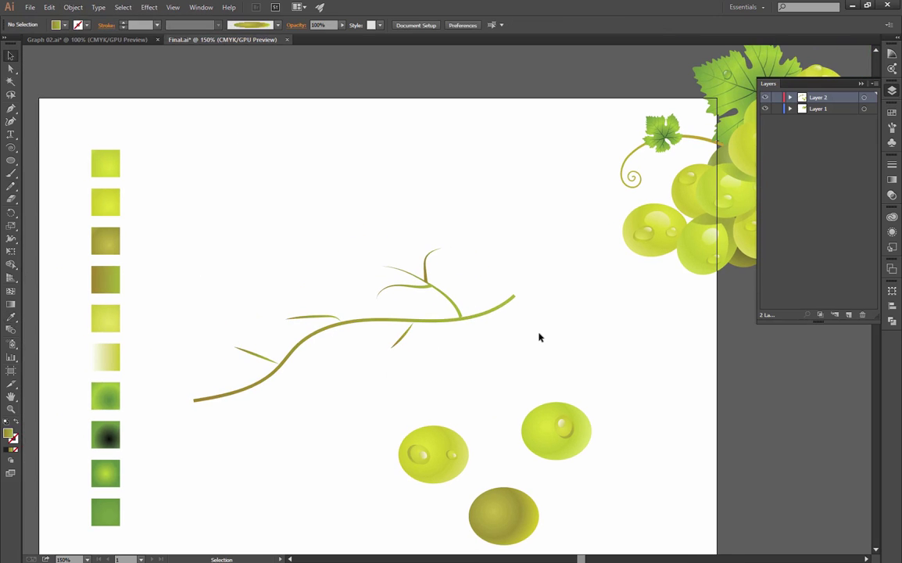
left_click_drag(530, 340, 479, 268)
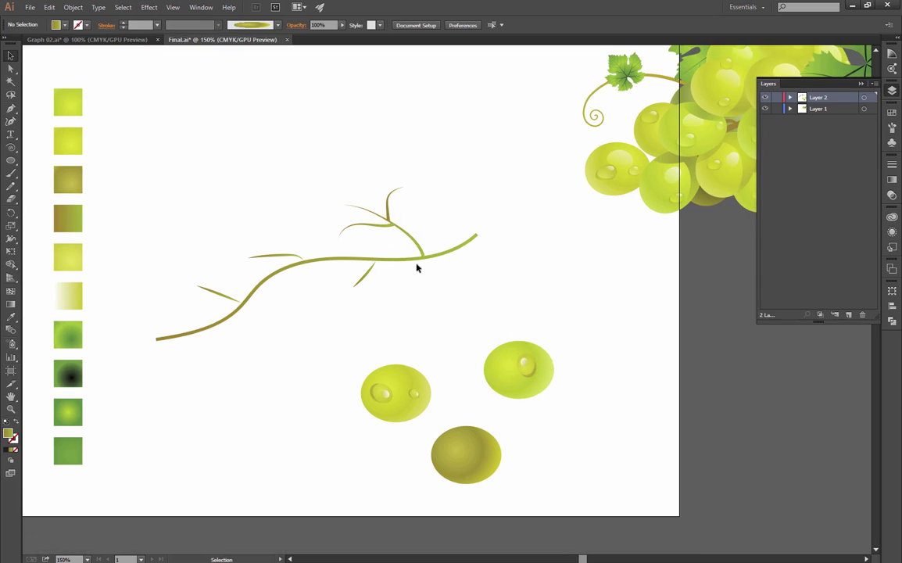
left_click_drag(429, 215, 450, 238)
left_click_drag(662, 229, 417, 303)
left_click(424, 334, "ctrl+alt")
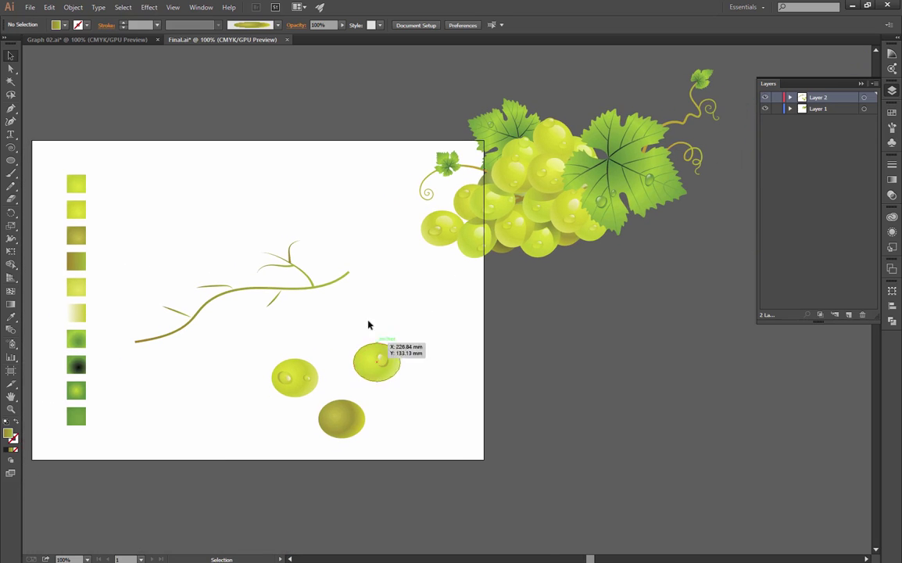
left_click(892, 129)
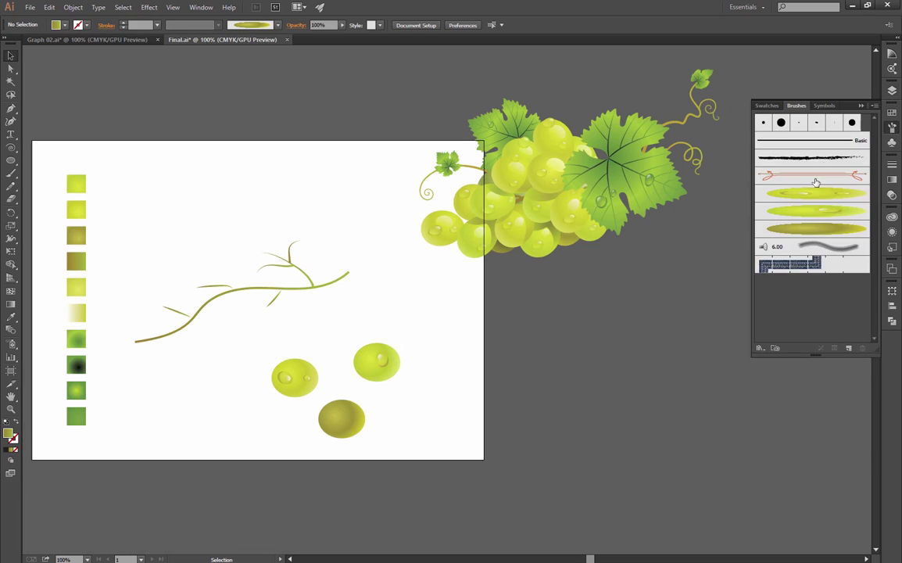
left_click(811, 194)
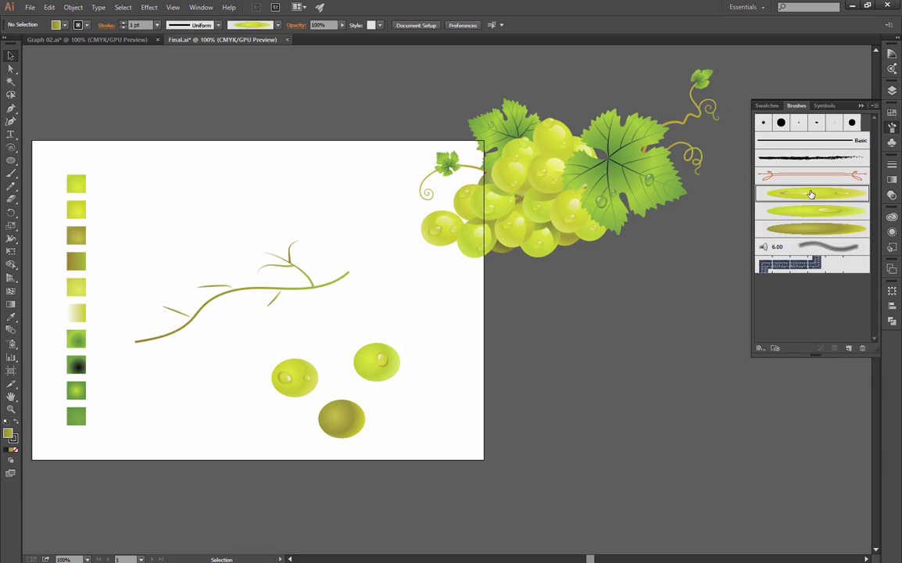
left_click(11, 174)
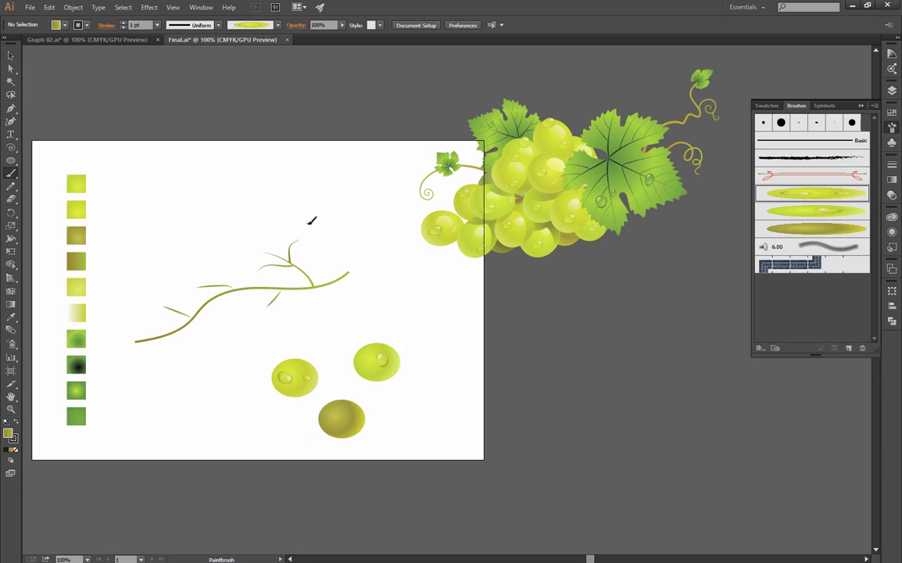
mouse_move(297, 235)
left_mouse_down()
mouse_move(322, 210)
mouse_move(304, 232)
mouse_move(349, 189)
left_mouse_up()
key("ctrl+z")
key("ctrl+z")
left_click_drag(316, 211, 318, 212)
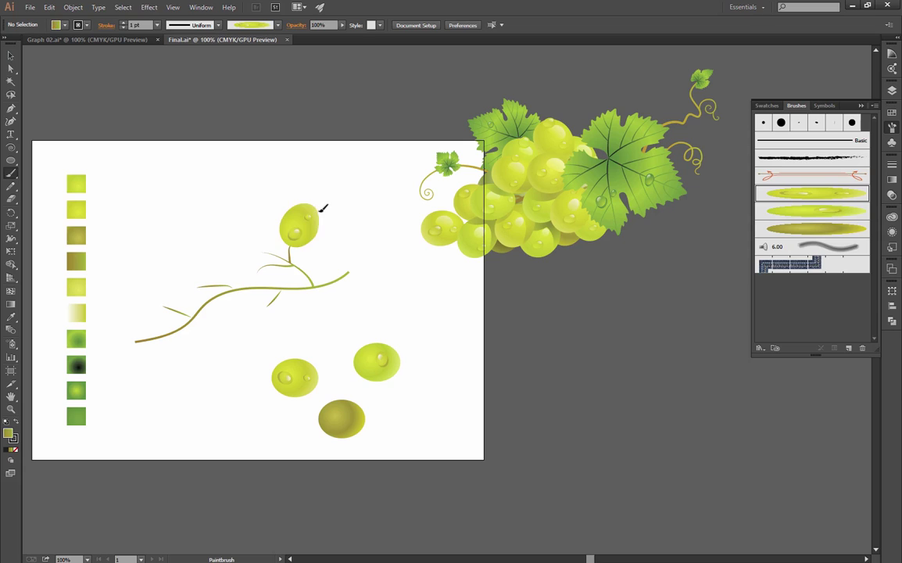
Step: Paint four more two-droplet grapes, two overlapping beside the upper twigs and two beneath the right part of the stem
left_click_drag(233, 235, 272, 247)
left_click_drag(212, 268, 266, 273)
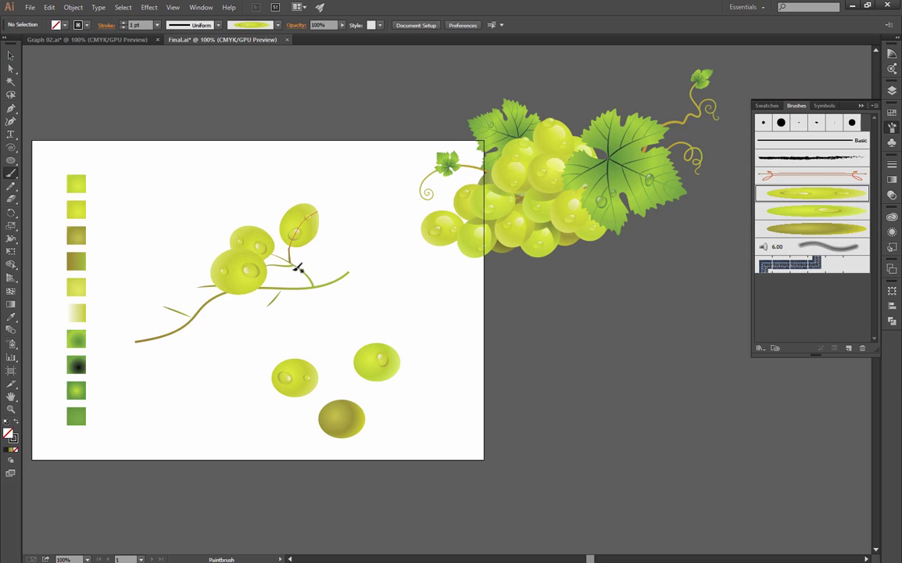
left_click_drag(317, 296, 353, 303)
left_click_drag(279, 301, 309, 308)
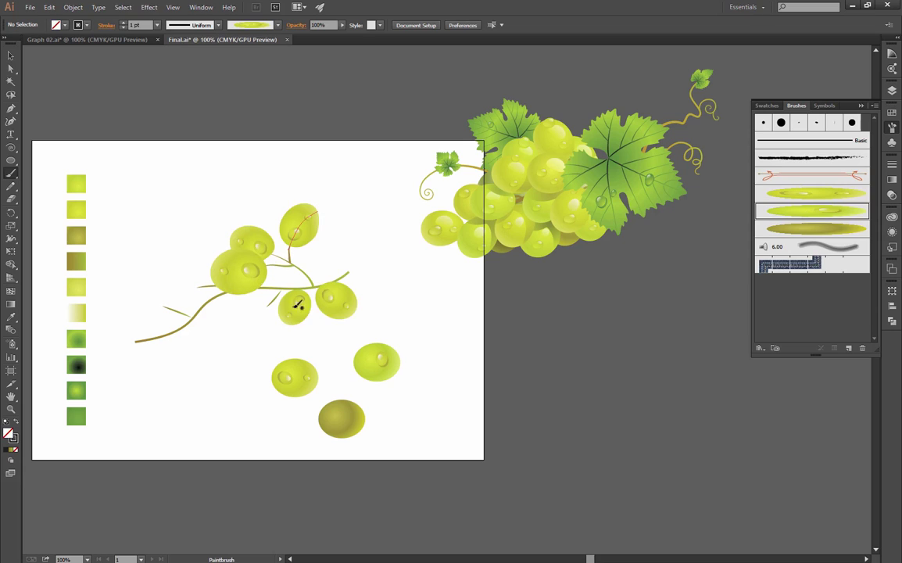
Step: Paint several grapes beneath the stem and one above the upper twigs with the single-droplet grape art brush
left_click_drag(255, 305, 241, 333)
mouse_move(297, 311)
left_mouse_down()
mouse_move(290, 334)
mouse_move(341, 355)
left_mouse_up()
key("ctrl+z")
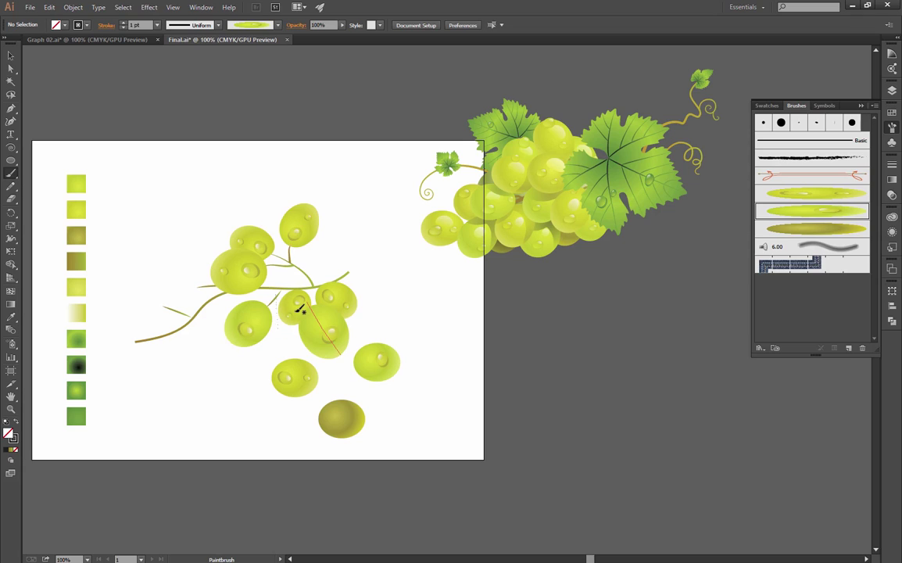
left_click_drag(272, 300, 284, 331)
mouse_move(285, 263)
left_mouse_down()
mouse_move(335, 248)
mouse_move(276, 208)
left_mouse_up()
Step: Paint overlapping two-droplet grapes over the middle of the cluster, above and below the stem
key("ctrl+shift+z")
key("ctrl+shift+z")
key("ctrl+shift+z")
key("ctrl+shift+z")
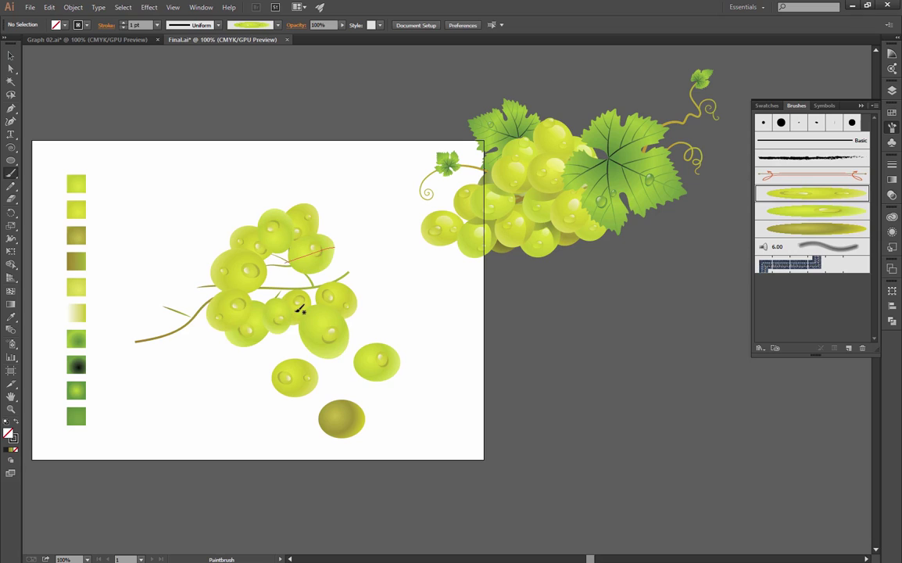
left_click_drag(335, 247, 358, 261)
key("ctrl+z")
left_click_drag(280, 289, 254, 318)
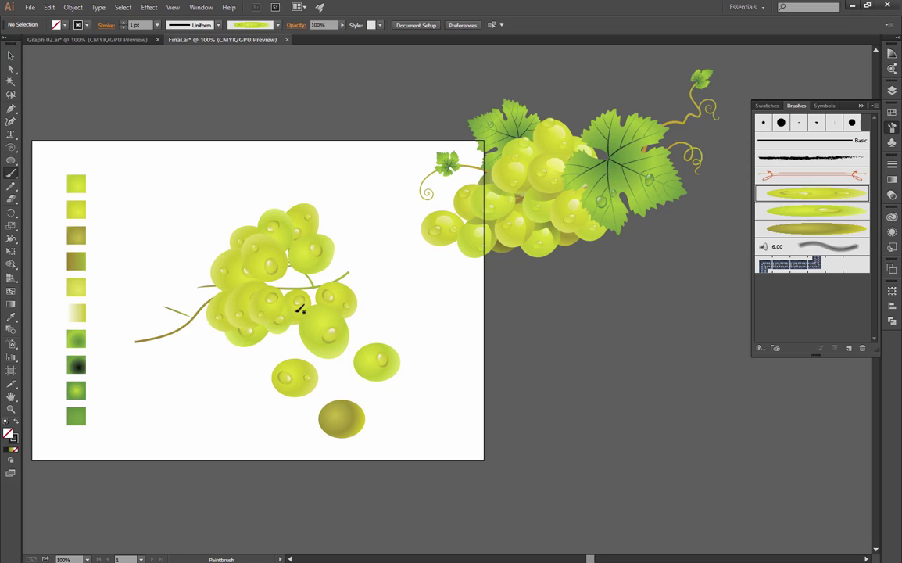
Step: Paint two two-droplet grapes above the lower part of the stem and one single-droplet grape beneath it
left_click_drag(214, 287, 157, 258)
left_click(812, 211)
mouse_move(210, 313)
left_mouse_down()
mouse_move(170, 376)
mouse_move(184, 326)
mouse_move(176, 365)
left_mouse_up()
key("ctrl+z")
key("ctrl+z")
left_click(813, 193)
mouse_move(173, 301)
left_mouse_down()
mouse_move(114, 267)
mouse_move(133, 291)
left_mouse_up()
key("ctrl+z")
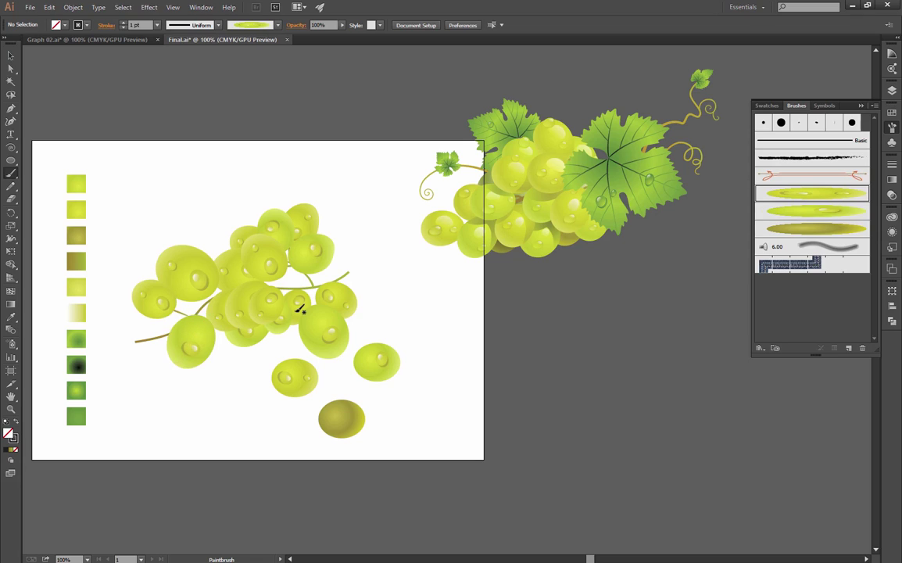
Step: Paint further single-droplet and two-droplet grapes around the stem's lower end, the cluster's upper edge and its middle
left_click(812, 211)
left_click_drag(124, 353, 155, 385)
mouse_move(222, 241)
left_mouse_down()
mouse_move(165, 182)
mouse_move(205, 218)
left_mouse_up()
key("ctrl+z")
left_click(812, 193)
key("ctrl+z")
mouse_move(142, 323)
left_mouse_down()
mouse_move(93, 286)
mouse_move(106, 302)
left_mouse_up()
mouse_move(311, 272)
left_mouse_down()
mouse_move(352, 256)
mouse_move(271, 237)
left_mouse_up()
left_click_drag(202, 313, 223, 372)
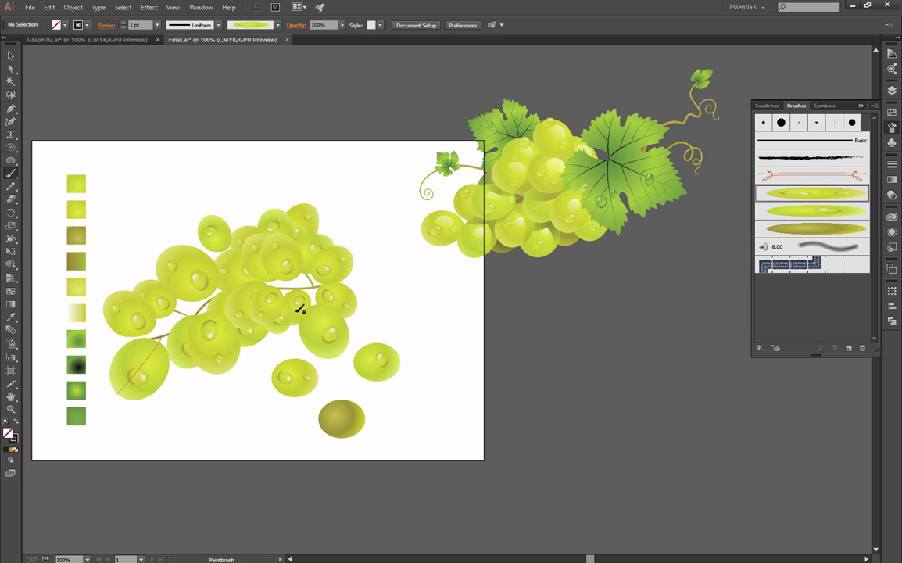
Step: Paint two two-droplet grapes near the stem's lower end and one large single-droplet grape under the cluster
left_click_drag(163, 342, 163, 389)
left_click_drag(156, 293, 104, 240)
key("ctrl+z")
left_click_drag(178, 315, 151, 273)
left_click(813, 211)
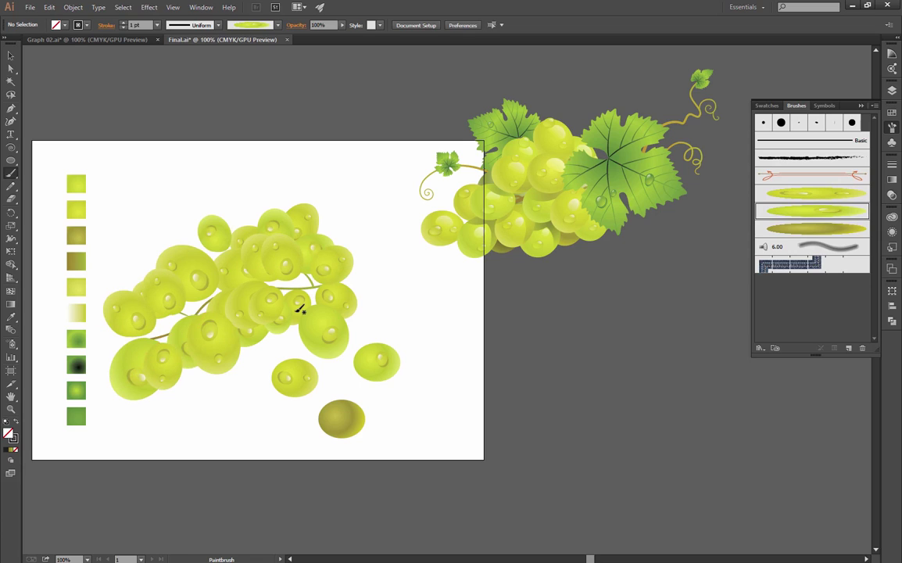
left_click_drag(286, 322, 262, 383)
Step: Move the original reference grapes clear of the painted cluster, towards the artboard's lower right
key("v")
left_click(307, 378)
left_click_drag(416, 452, 331, 338)
left_click_drag(342, 419, 462, 426)
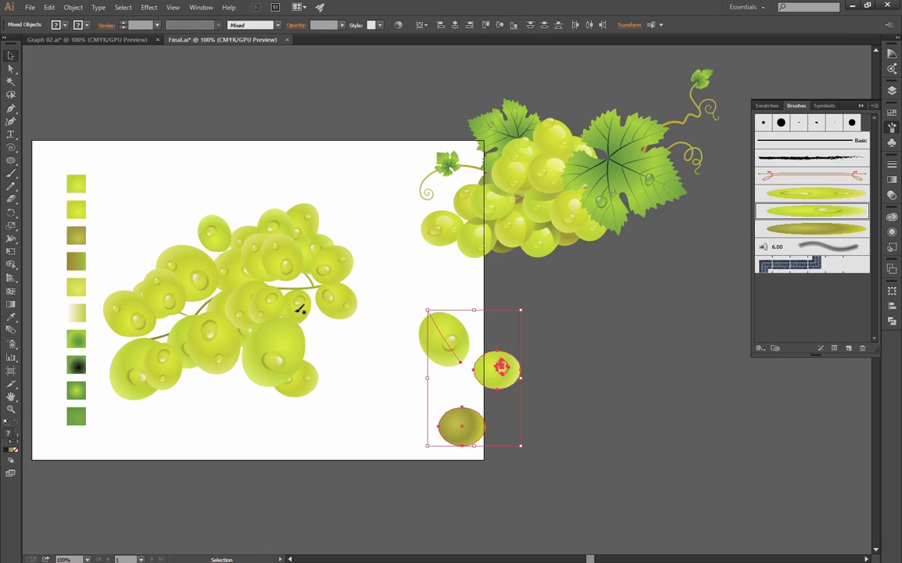
left_click(304, 380)
left_click_drag(302, 378, 258, 341)
key("ctrl+z")
key("ctrl+z")
left_click(273, 337, "shift")
left_click_drag(338, 421, 258, 341)
left_click(274, 336, "shift")
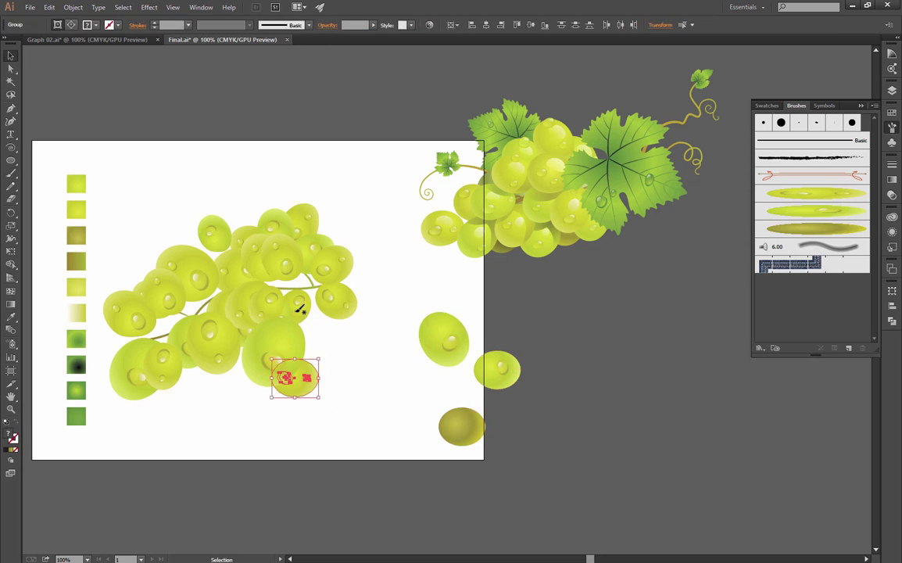
left_click_drag(297, 383, 370, 427)
left_click(383, 376)
Step: Delete surplus overlapping grapes from the cluster and reposition others to close its gaps
left_click(340, 278, "ctrl")
left_click(425, 316, "ctrl+alt")
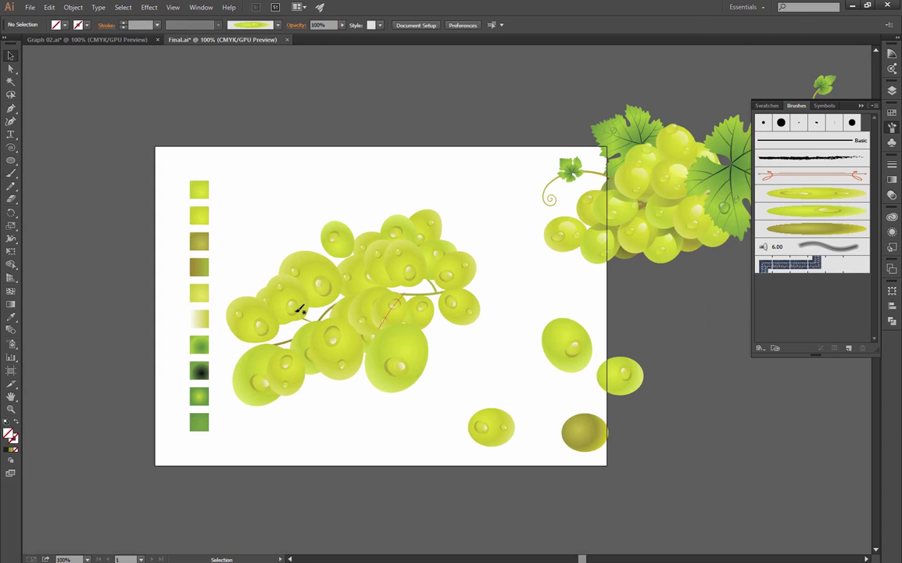
left_click(393, 310)
key("Delete")
left_click(383, 311)
key("Delete")
left_click_drag(375, 310, 389, 304)
left_click_drag(337, 348, 333, 339)
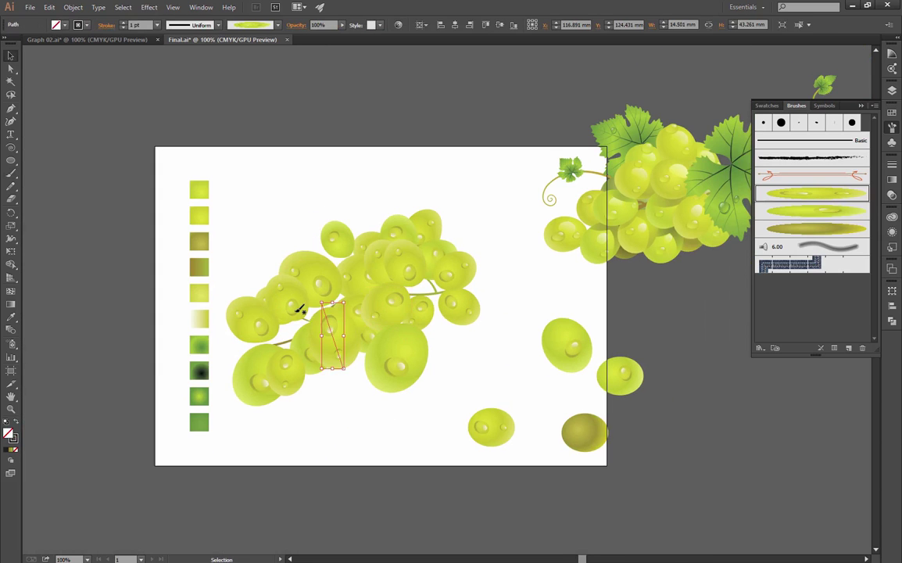
mouse_move(286, 300)
left_mouse_down()
mouse_move(300, 307)
mouse_move(265, 328)
mouse_move(333, 260)
mouse_move(390, 252)
mouse_move(415, 266)
mouse_move(440, 319)
left_mouse_up()
mouse_move(455, 271)
left_mouse_down()
mouse_move(350, 374)
mouse_move(372, 332)
mouse_move(317, 349)
left_mouse_up()
key("Delete")
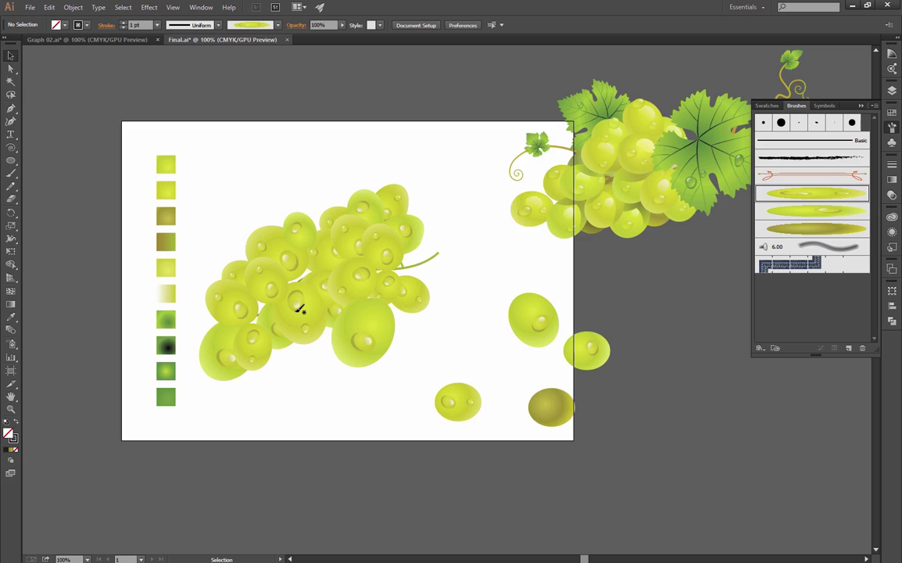
scroll(300, 309, "up", 3)
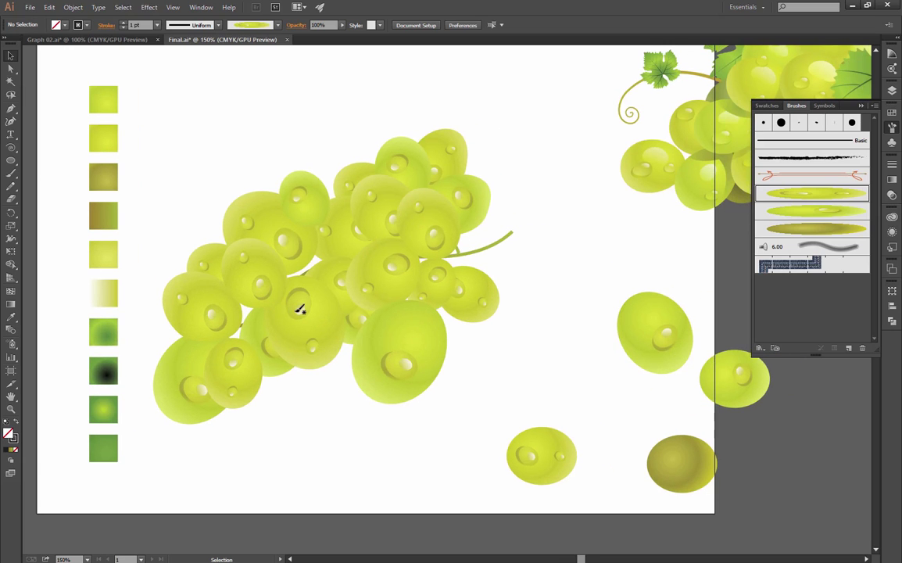
left_click(556, 455)
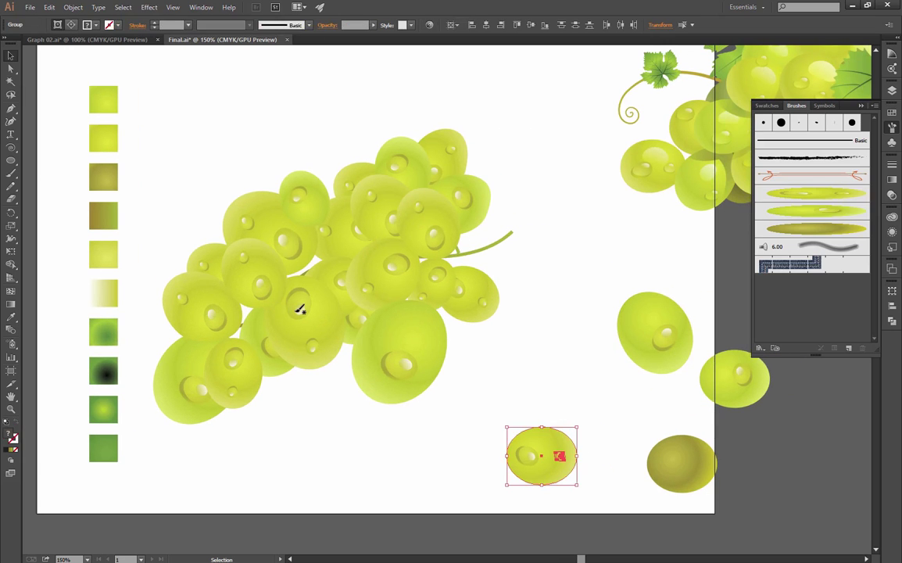
left_click_drag(560, 456, 153, 357)
key("ctrl+z")
Step: Select the small water droplet on the two-droplet reference grape and place a copy on a new layer above the artwork
left_click(559, 457)
key("F7")
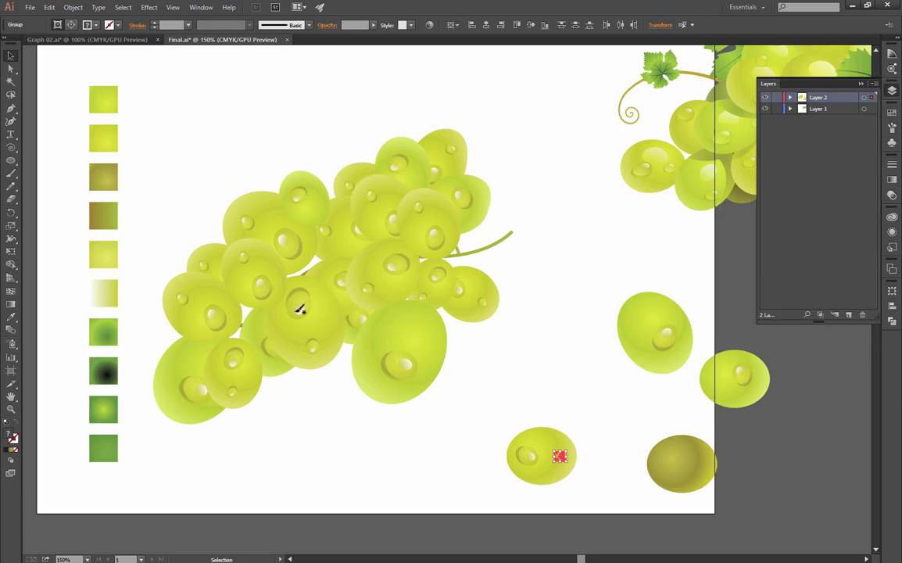
left_click_drag(872, 109, 872, 98)
Step: Scatter copies of the small water droplet across several grapes of the cluster
mouse_move(504, 426)
left_mouse_down()
mouse_move(569, 486)
mouse_move(558, 436)
mouse_move(419, 329)
left_mouse_up()
left_click(559, 456, "shift")
left_click(544, 470, "shift")
mouse_move(418, 328)
left_mouse_down()
mouse_move(398, 292)
mouse_move(367, 268)
mouse_move(339, 215)
mouse_move(258, 314)
mouse_move(178, 325)
mouse_move(168, 358)
mouse_move(205, 289)
left_mouse_up()
key("ctrl+shift+a")
scroll(653, 307, "down", 2)
scroll(658, 317, "up", 1)
left_click_drag(658, 316, 576, 325)
scroll(300, 311, "up", 1)
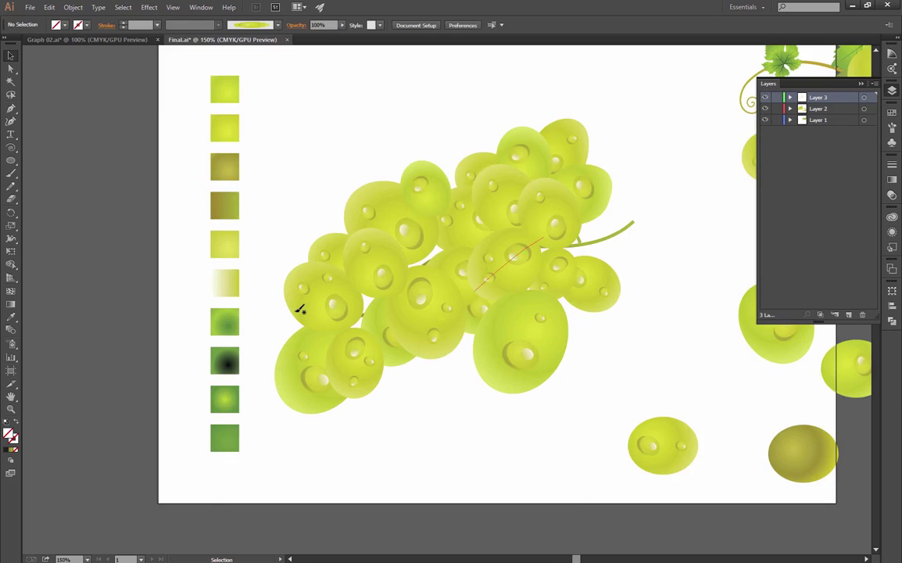
Step: Paint three shaded grapes along the cluster's lower and left edges on Layer 2 with the olive grape art brush
scroll(300, 310, "down", 1)
left_click_drag(300, 310, 222, 317)
left_click_drag(437, 336, 589, 465)
key("ctrl+shift+a")
left_click(892, 127)
left_click(813, 229)
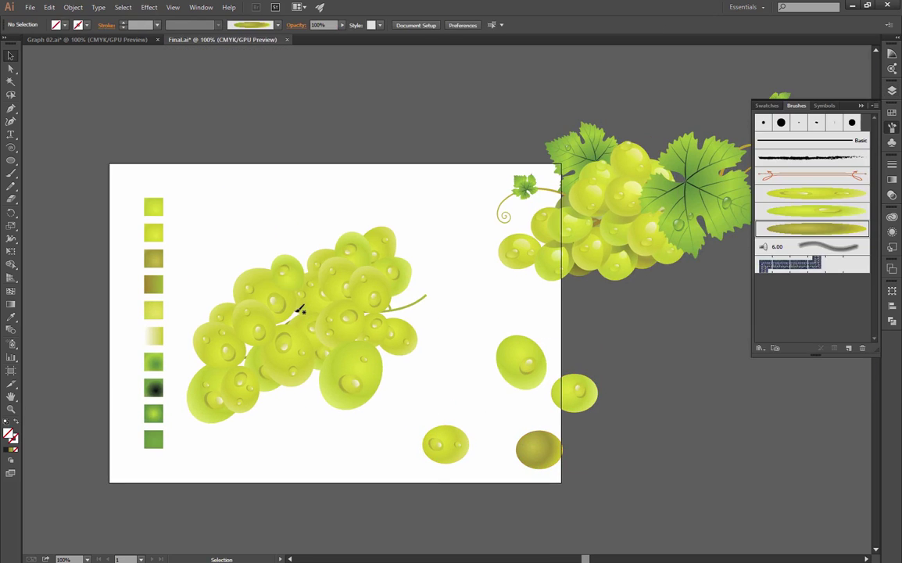
key("F7")
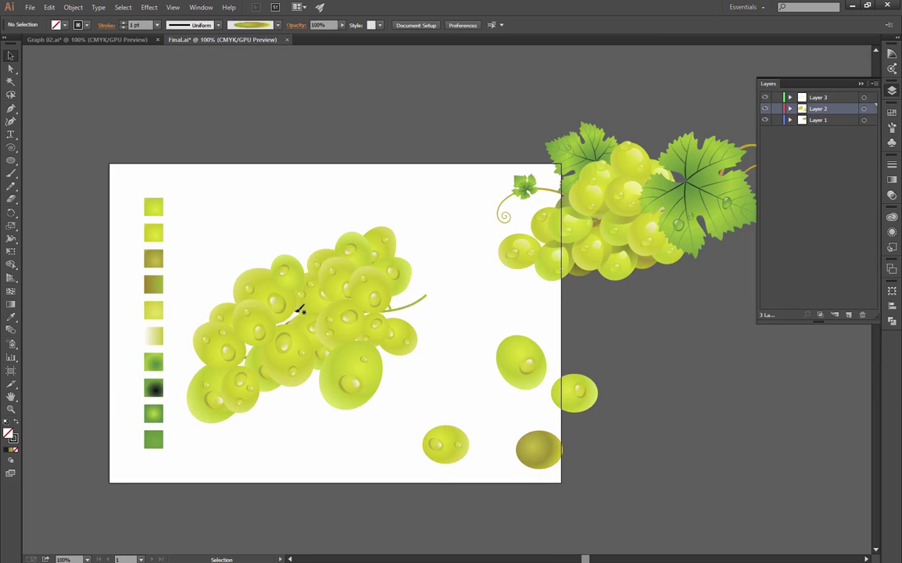
left_click(892, 128)
key("b")
left_click_drag(311, 361, 307, 405)
left_click_drag(255, 385, 254, 428)
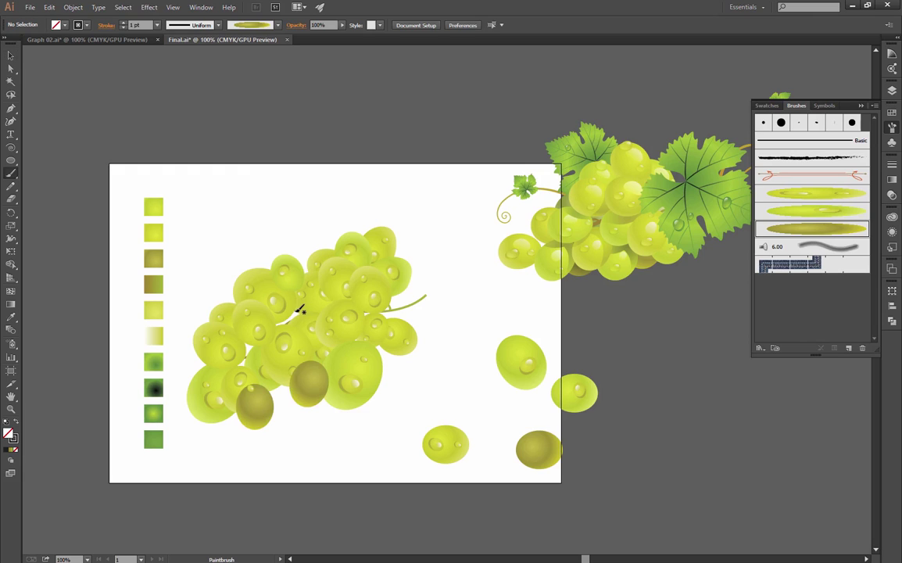
left_click_drag(165, 319, 205, 365)
Step: Select the three olive grapes and send them behind the rest of the cluster
key("v")
left_click(180, 338)
left_click(255, 406, "shift")
left_click(307, 387, "shift")
right_click(307, 387)
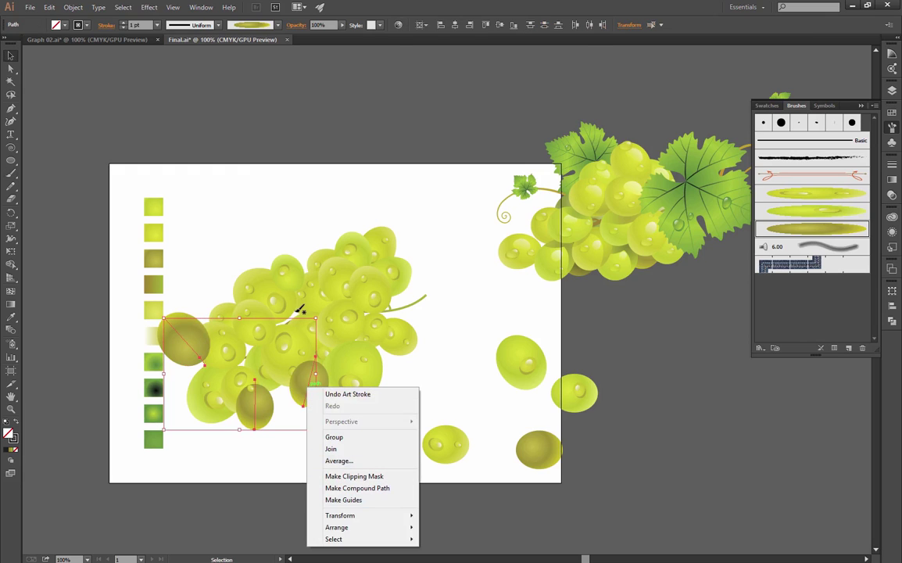
mouse_move(337, 528)
left_click(454, 512)
Step: Reposition the three olive grapes so they peek out from the cluster's left, bottom and lower-right edges
left_click(227, 460)
left_click_drag(176, 342, 200, 350)
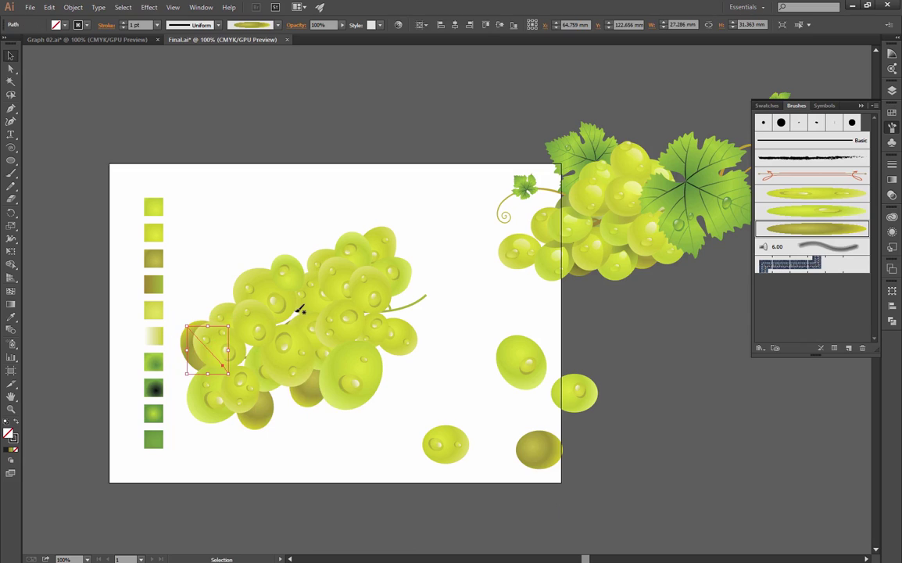
left_click_drag(308, 384, 302, 380)
left_click_drag(255, 408, 376, 361)
left_click(320, 444)
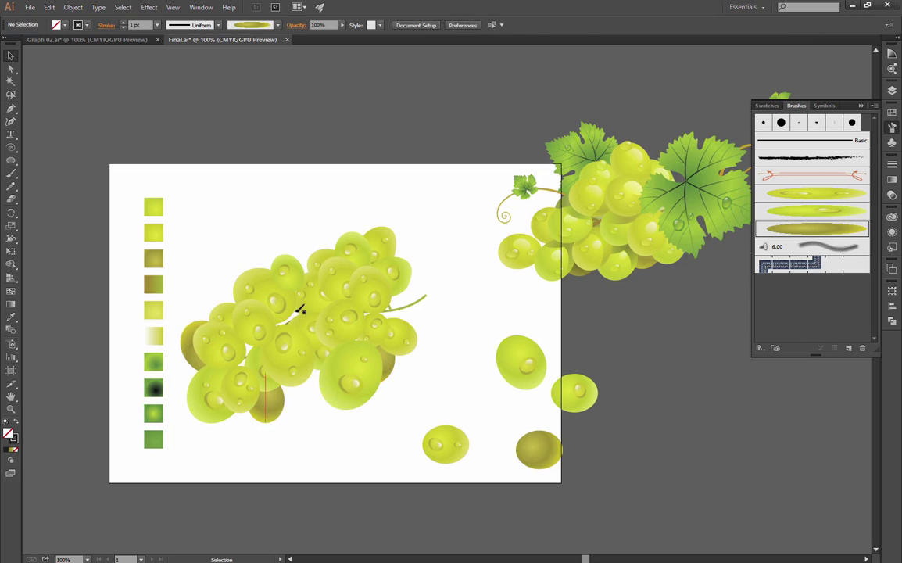
left_click_drag(265, 399, 268, 385)
Step: Scale down the large grape at the cluster's lower right and nudge the central lower grape
left_click(351, 378)
left_click_drag(332, 409, 339, 392)
left_click(338, 434)
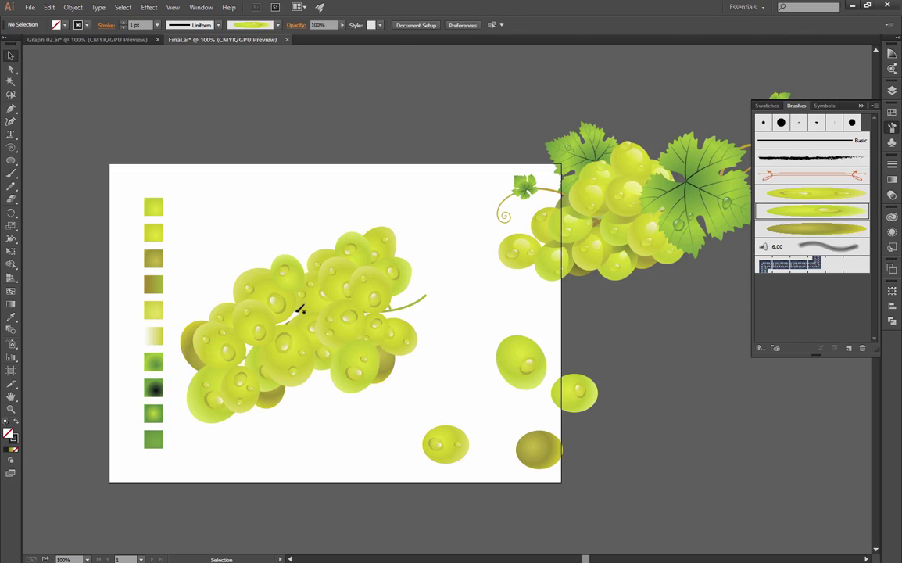
left_click_drag(291, 352, 292, 355)
left_click(321, 426)
left_click_drag(320, 426, 439, 274)
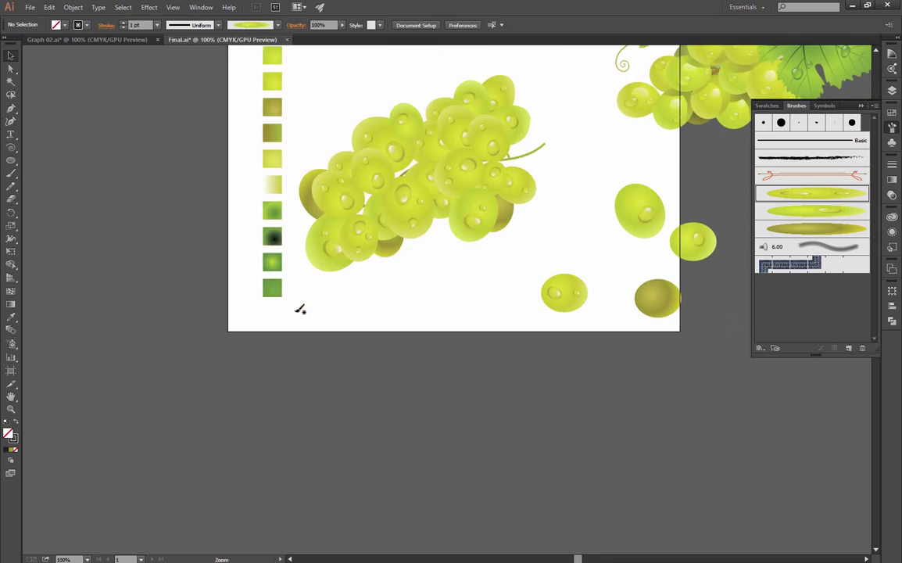
scroll(299, 309, "up", 3)
scroll(299, 310, "right", 3)
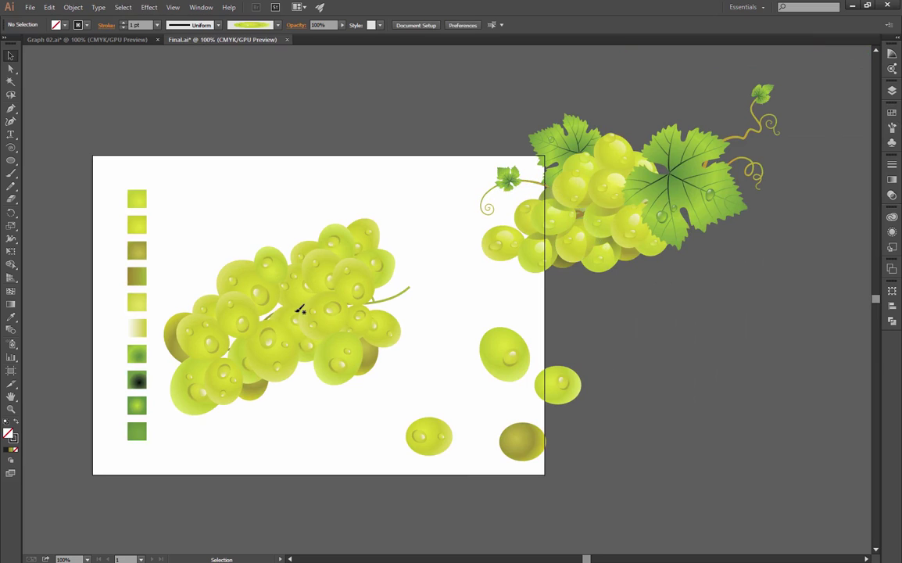
Step: Draw a spiral tendril about 59 mm wide and 72 mm high under the cluster and send it behind the grapes
left_click(11, 147)
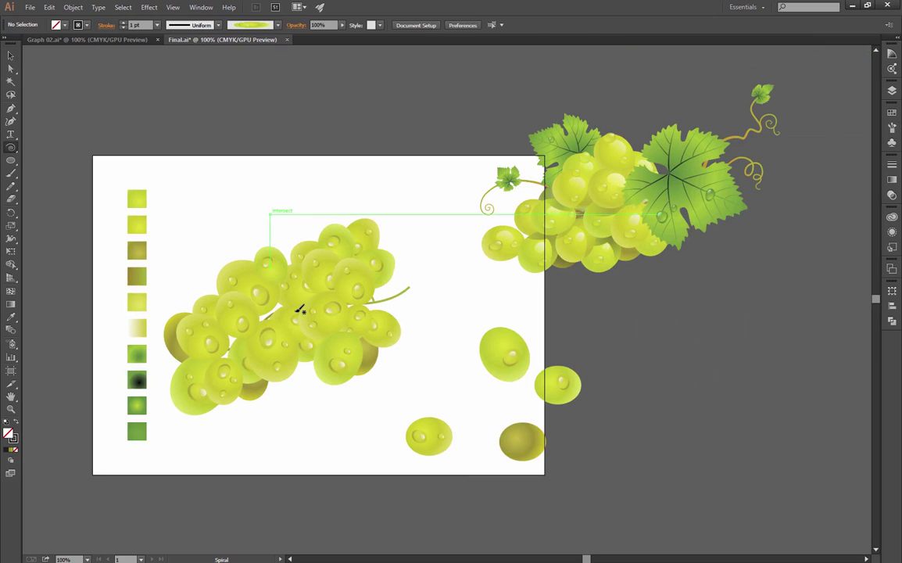
left_click_drag(256, 225, 341, 224)
key("v")
left_click_drag(217, 242, 452, 232)
mouse_move(438, 266)
left_mouse_down()
mouse_move(438, 363)
mouse_move(366, 363)
left_mouse_up()
left_click_drag(382, 292, 374, 365)
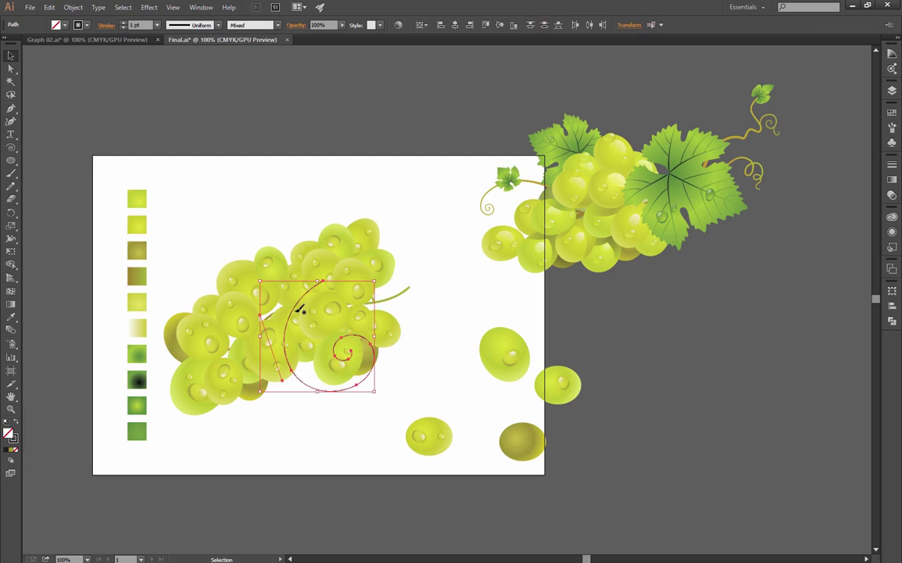
left_click(344, 405)
mouse_move(304, 379)
left_mouse_down()
mouse_move(293, 399)
mouse_move(245, 418)
left_mouse_up()
right_click(266, 414)
mouse_move(301, 392)
left_click(410, 429)
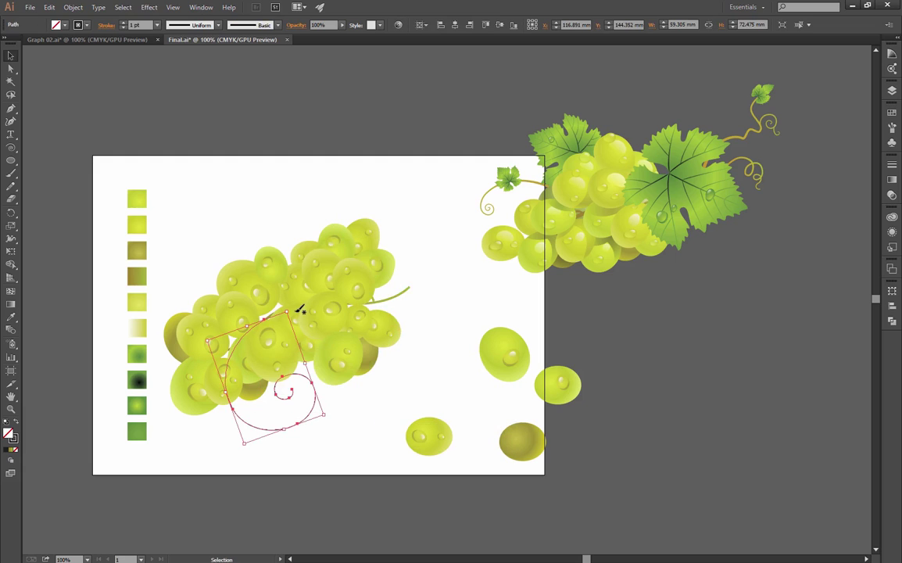
Step: Give the spiral a 5 pt stroke with the width profile that tapers at both ends
left_click(123, 23)
left_click(123, 23)
left_click(218, 25)
left_click(196, 59)
left_click(122, 23)
left_click(123, 23)
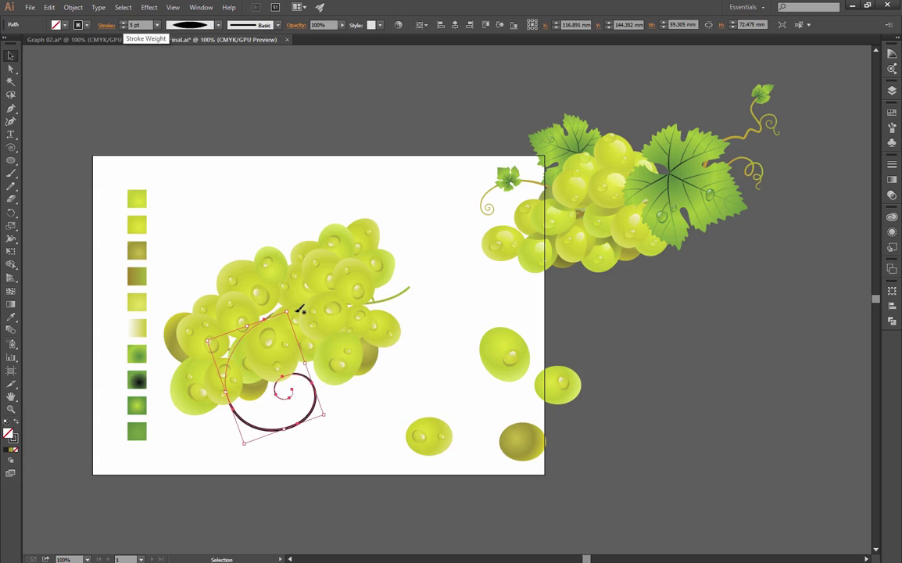
left_click(344, 430)
Step: Expand the spiral's appearance and fill it with the gradient sampled from the stem
left_click(274, 429)
left_click(73, 7)
left_click(107, 132)
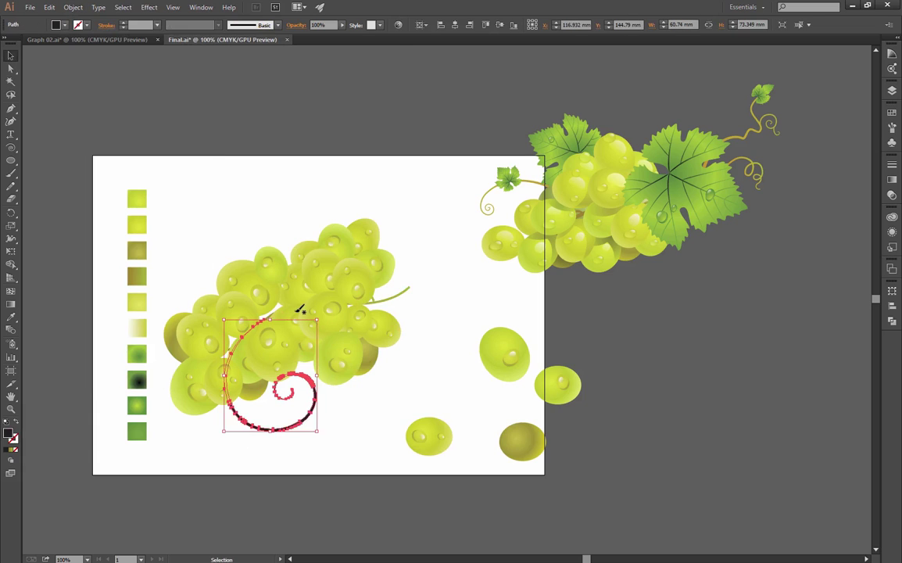
key("i")
left_click(370, 301)
key("v")
key("ctrl+shift+a")
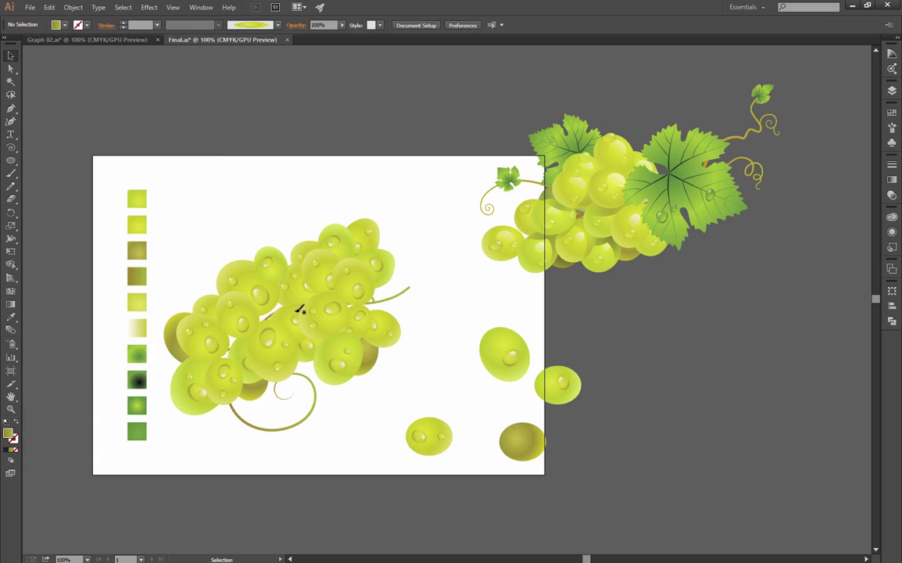
Step: Pull the small leaf-shaped green piece out of the reference bunch and place it above the painted cluster
left_click(405, 293, "ctrl")
left_click(457, 300, "ctrl+alt")
left_click(469, 297, "ctrl")
left_click(520, 256, "ctrl+alt")
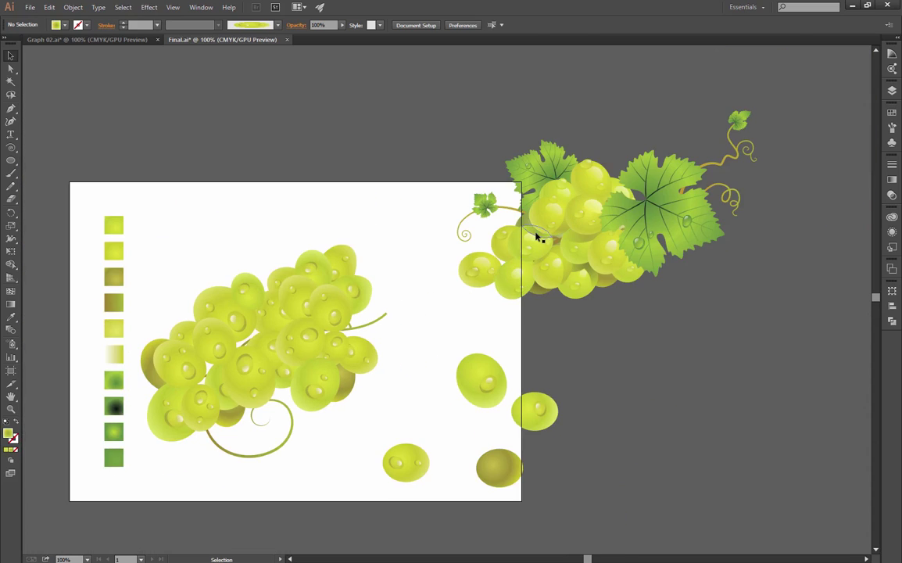
left_click_drag(484, 211, 354, 233)
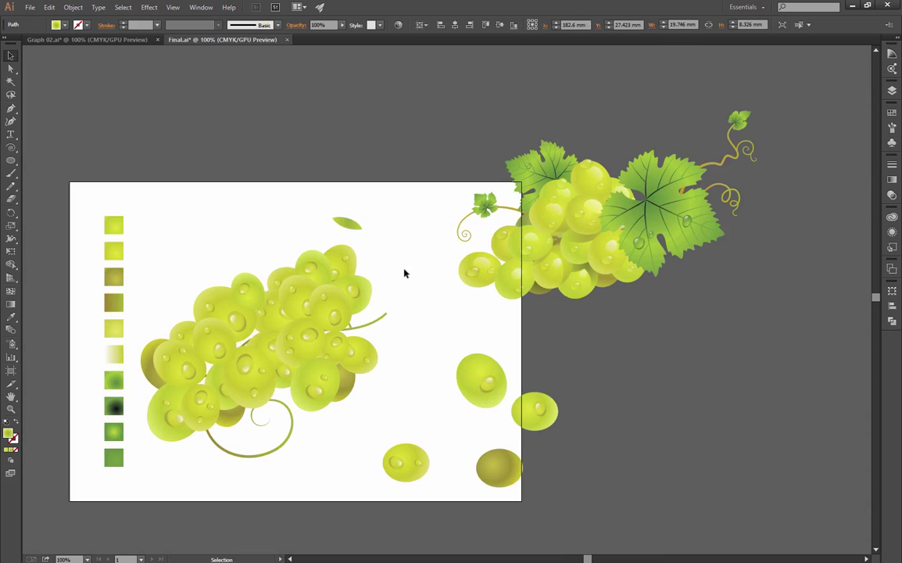
left_click(405, 273)
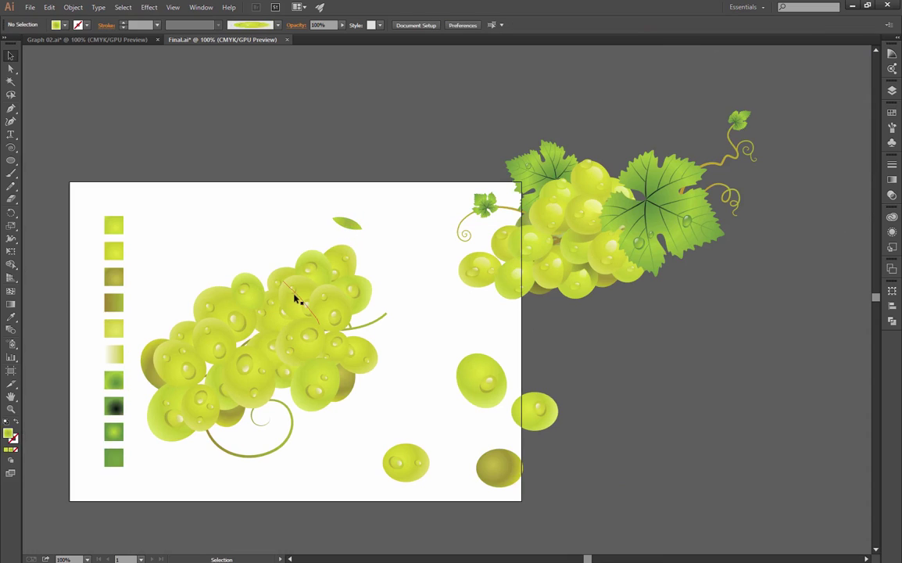
Step: Move the four loose reference grapes off the artboard, out to its right
left_click_drag(332, 251, 306, 283)
key("ctrl+z")
left_click_drag(405, 331, 551, 486)
left_click_drag(478, 382, 769, 411)
Step: Move the large leaf from the reference bunch down to the artboard's lower-right corner and rotate it upright
left_click_drag(668, 203, 529, 421)
left_click_drag(592, 366, 427, 380)
left_click(436, 380)
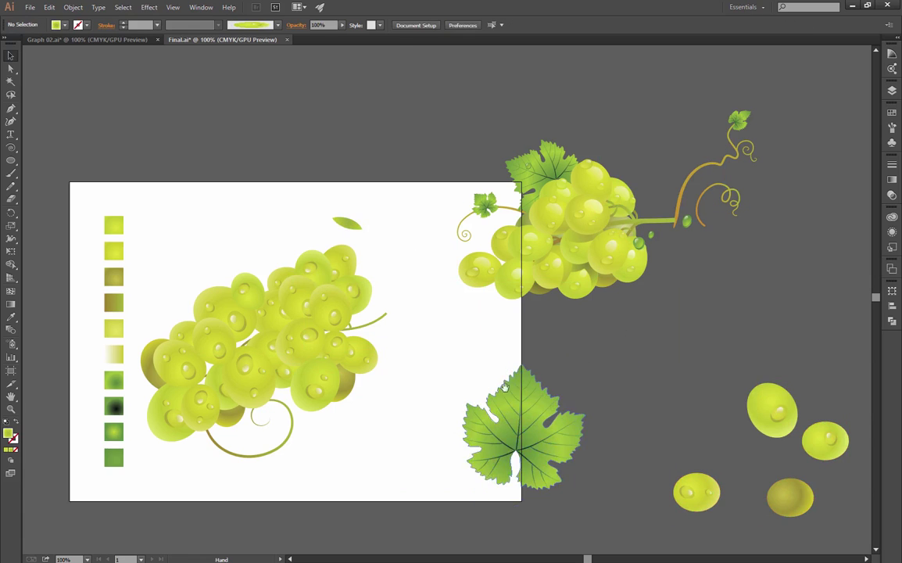
Step: Zoom in on the reference leaf and add a new layer above Layer 3
left_click(536, 396, "ctrl")
left_click(892, 91)
left_click(829, 97)
left_click(849, 315)
Step: Trace the serrated outline of the reference leaf with the Paintbrush, using the 5 pt. Round brush and a yellow-green stroke
left_click(11, 174)
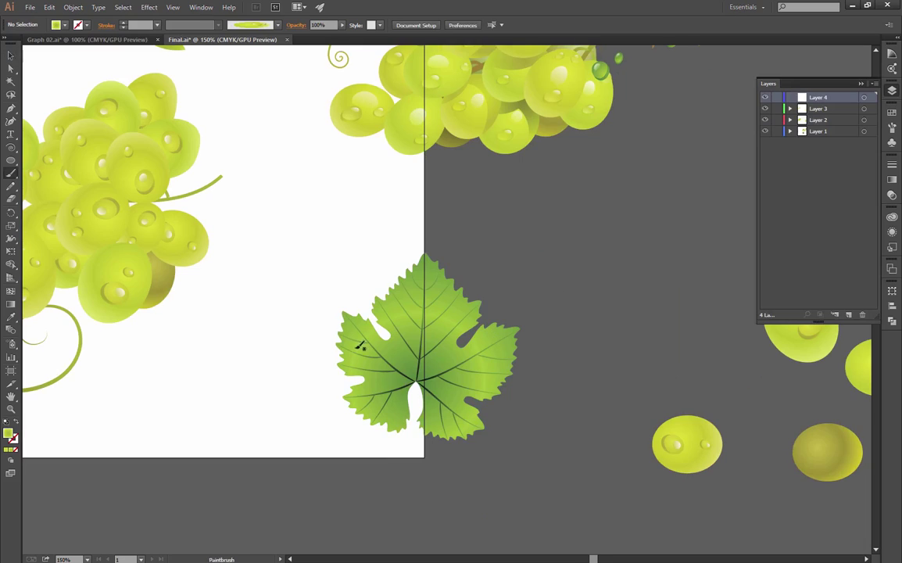
left_click(396, 340, "ctrl")
left_click(892, 127)
left_click(764, 122)
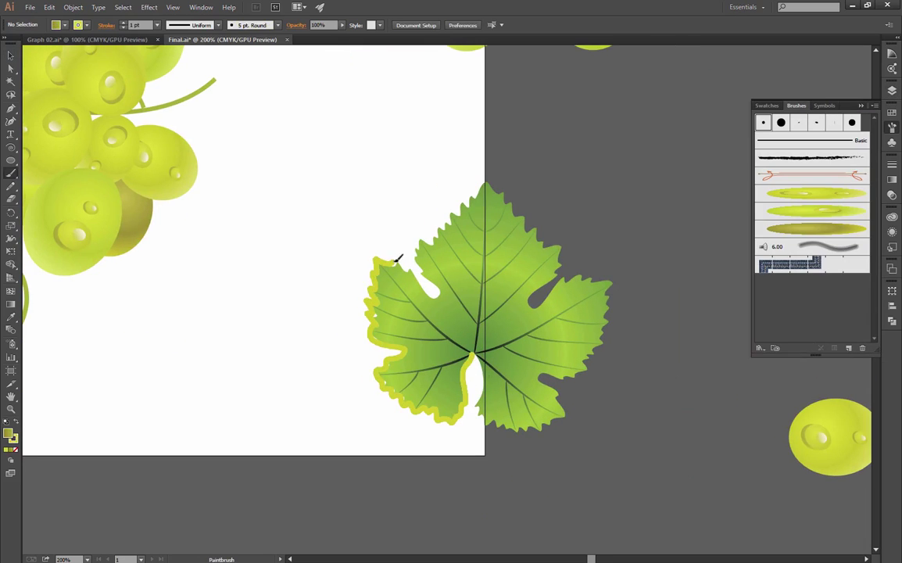
left_click_drag(398, 257, 424, 268)
left_click_drag(428, 233, 479, 194)
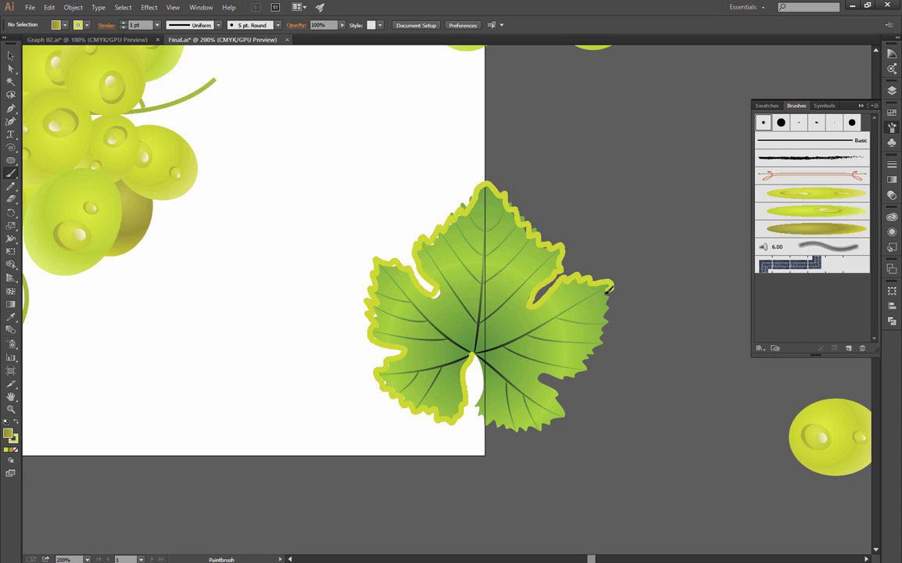
left_click_drag(607, 289, 597, 355)
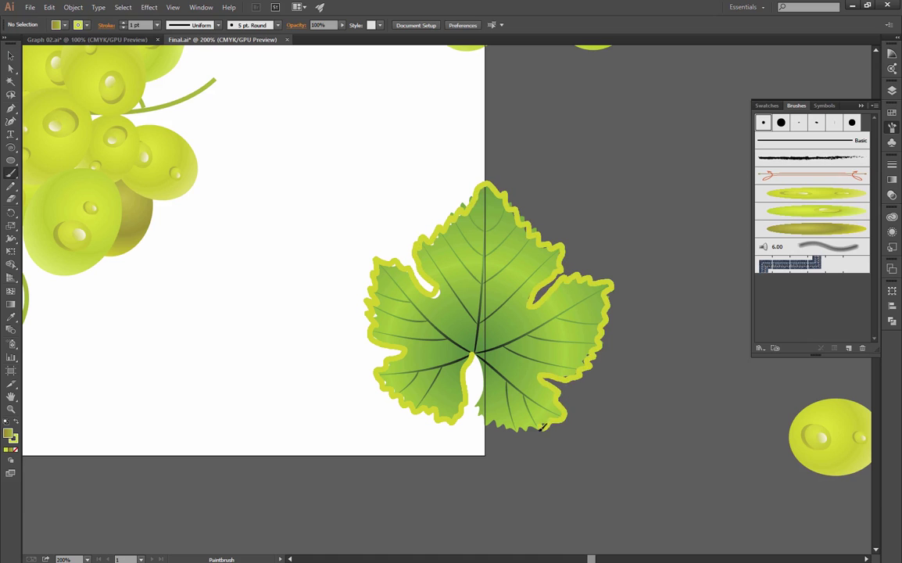
Step: Turn the traced leaf outline's yellow-green stroke into its fill
key("v")
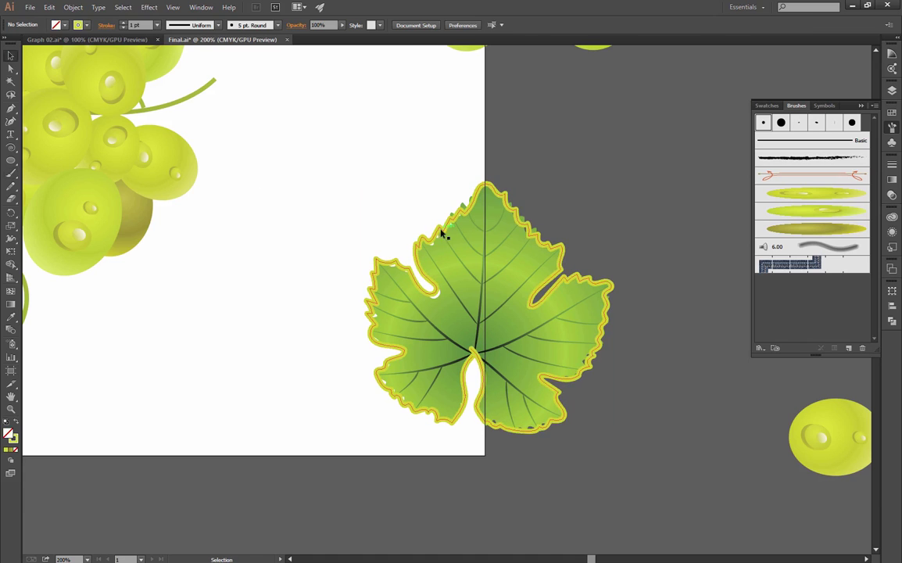
left_click(532, 355)
left_click(586, 467)
Step: Move one open end point of the leaf outline onto the other at the stem notch to close the gap
scroll(587, 467, "up", 2)
left_click_drag(469, 377, 524, 429)
scroll(422, 289, "up", 2)
left_click(11, 69)
left_click(415, 311)
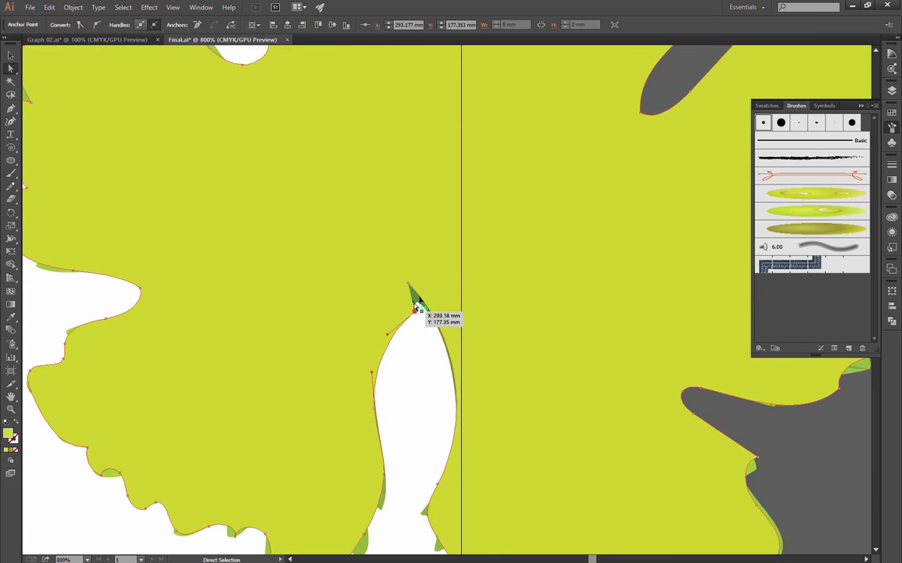
left_click(408, 283)
left_click_drag(408, 282, 415, 311)
key("ctrl+shift+a")
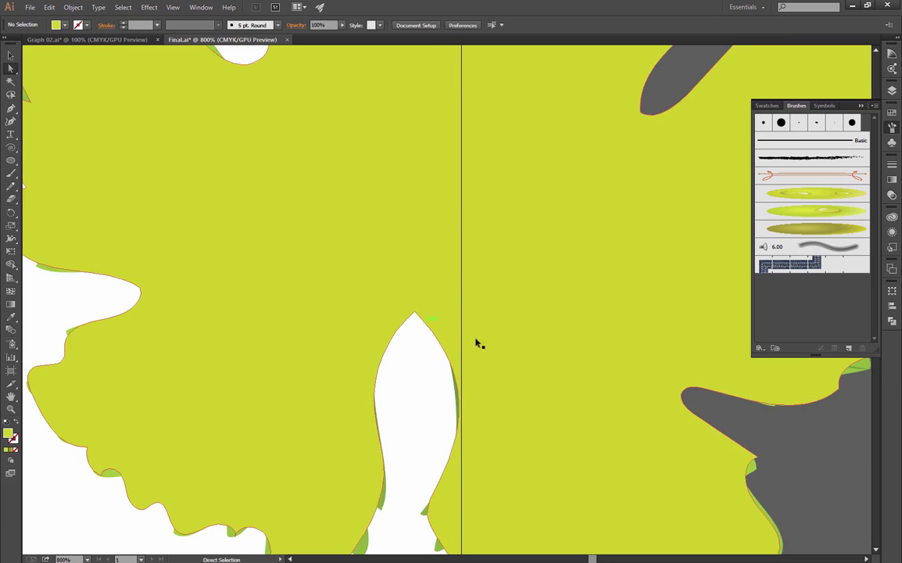
Step: Move the traced leaf shape off the reference leaf, down and to its right
scroll(414, 305, "down", 4)
left_click(11, 55)
left_click_drag(420, 208, 591, 397)
key("ctrl+shift+a")
left_click_drag(571, 395, 431, 283)
scroll(435, 291, "down", 2)
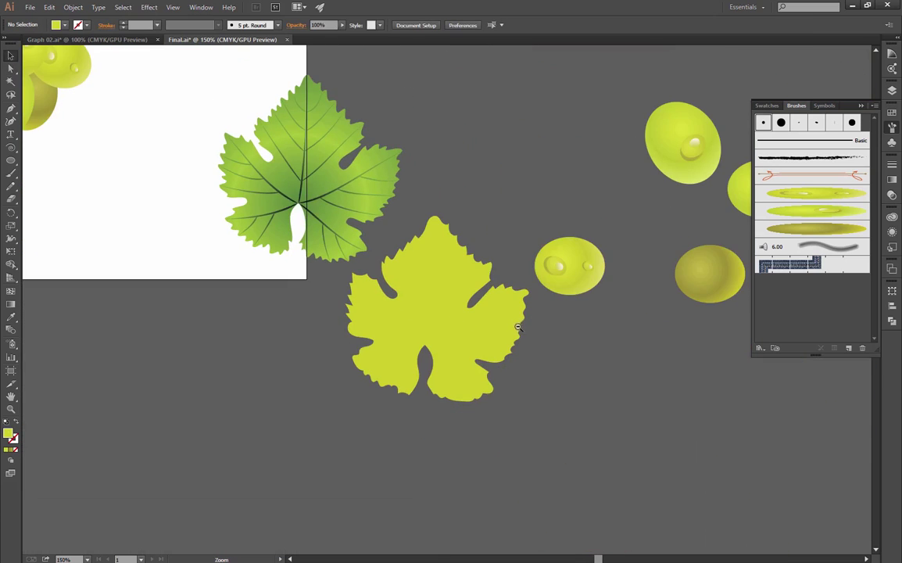
Step: Fill the traced leaf shape with the green radial gradient sampled from the reference leaf
left_click_drag(440, 318, 575, 342)
key("v")
left_click(578, 332)
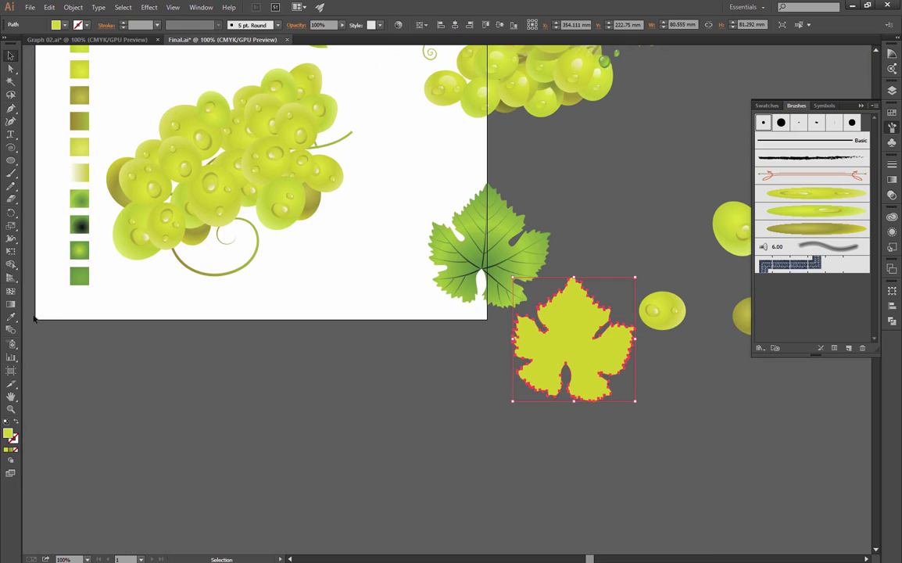
left_click(11, 317)
left_click(471, 240)
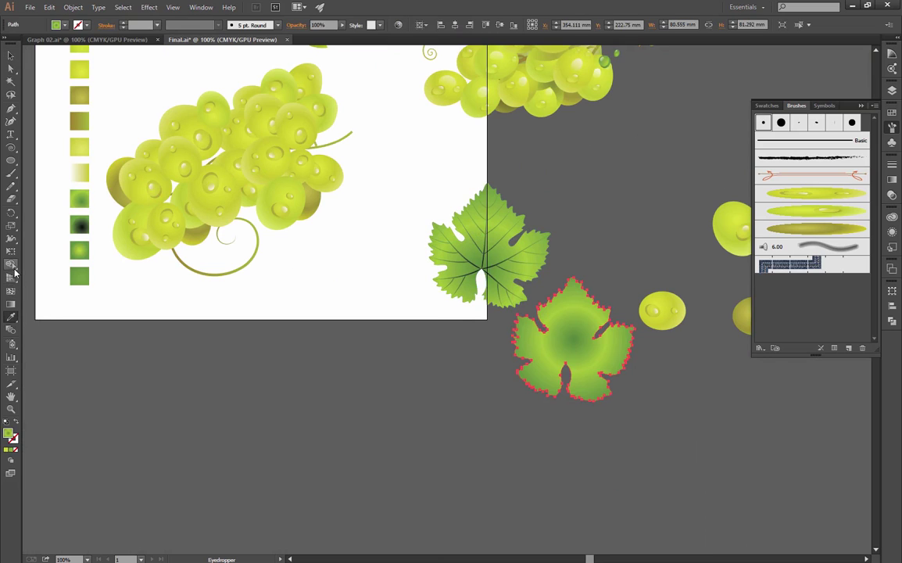
Step: Adjust the new leaf's radial gradient so its dark centre sits just above the stem notch and spreads past the upper lobe
left_click(11, 305)
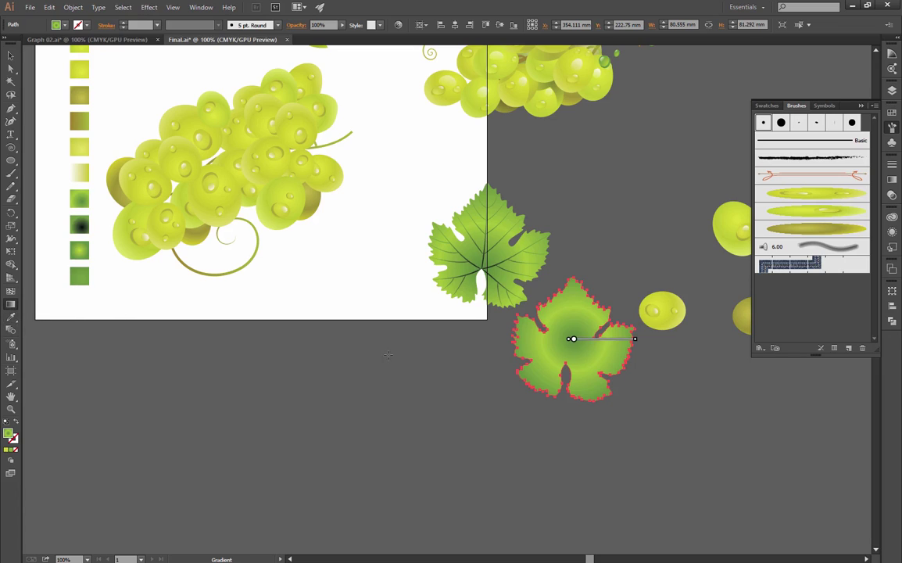
left_click_drag(553, 346, 673, 402)
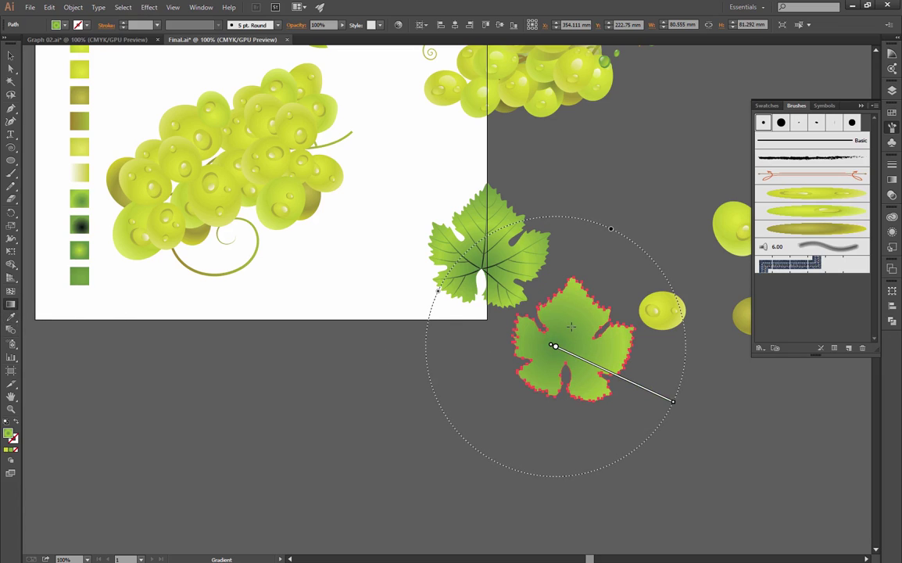
left_click_drag(569, 343, 609, 289)
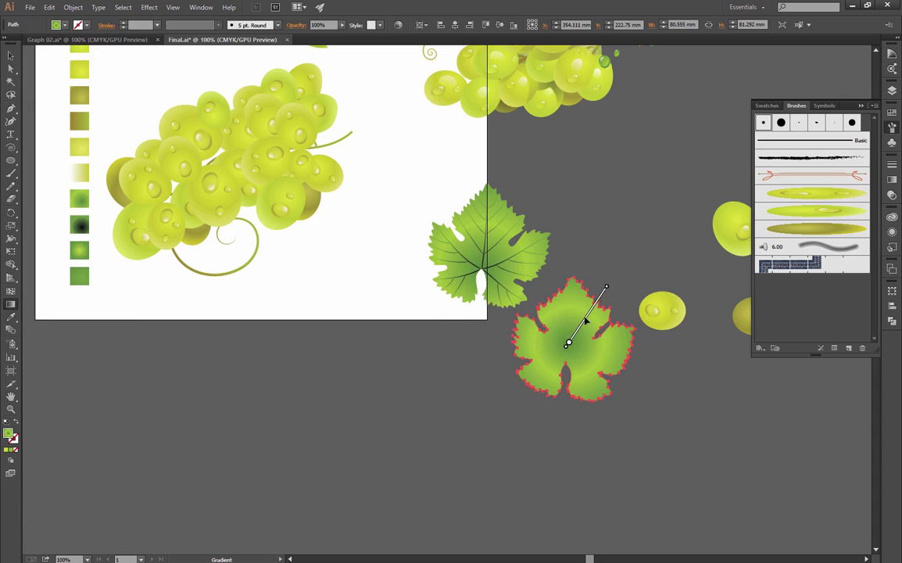
left_click_drag(559, 332, 584, 255)
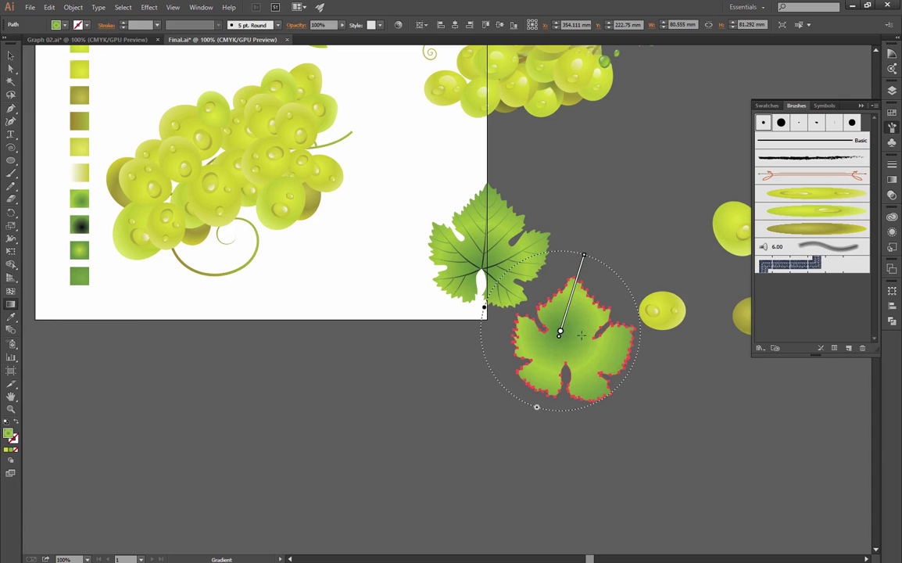
left_click_drag(569, 359, 606, 275)
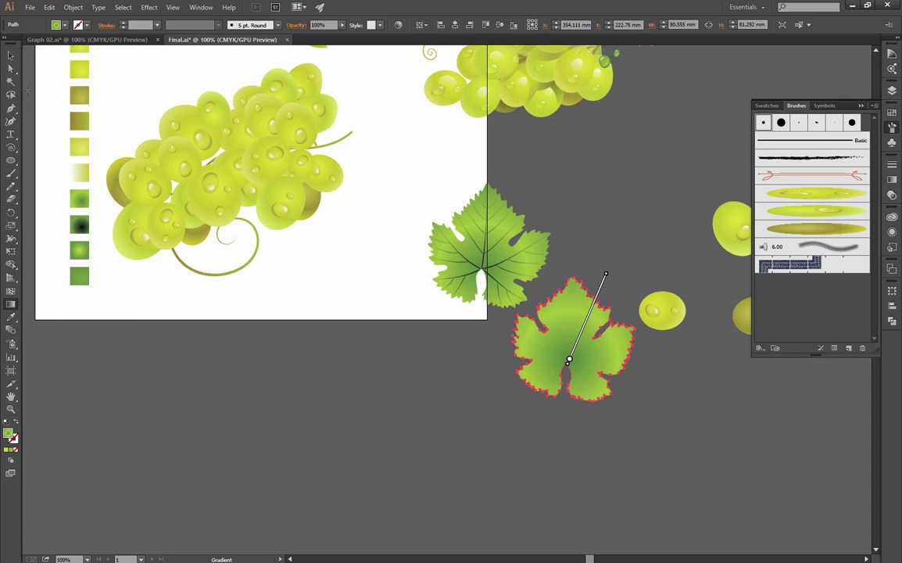
left_click(9, 59)
left_click(340, 408)
left_click(559, 307, "ctrl")
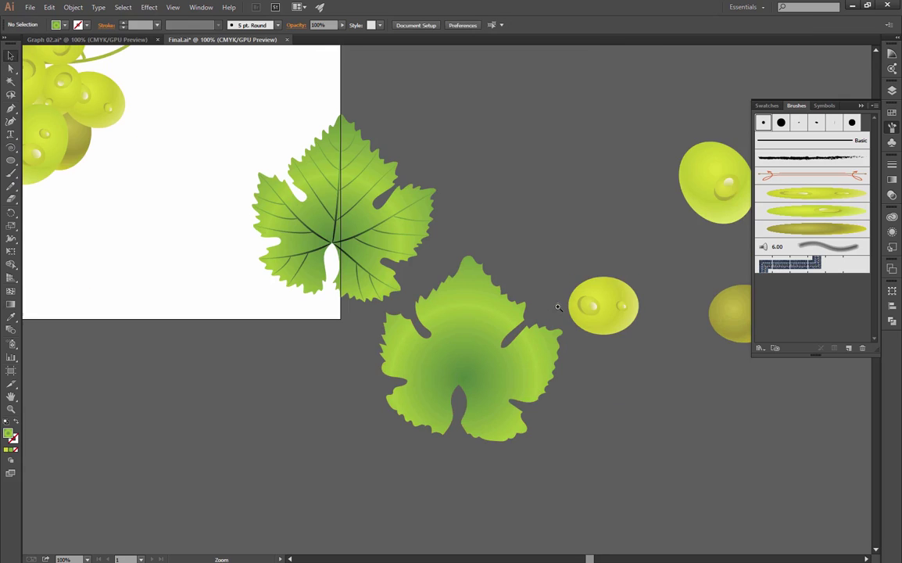
Step: Ungroup the reference leaf so that its vein artwork can be moved separately from the leaf shape
left_click_drag(550, 309, 592, 325)
left_click(403, 251)
right_click(403, 250)
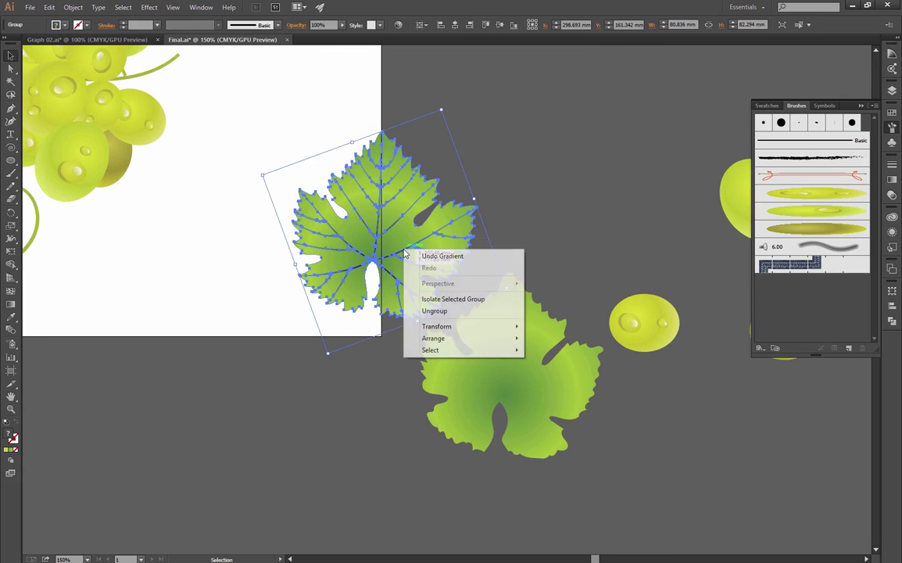
left_click(434, 311)
left_click(515, 231)
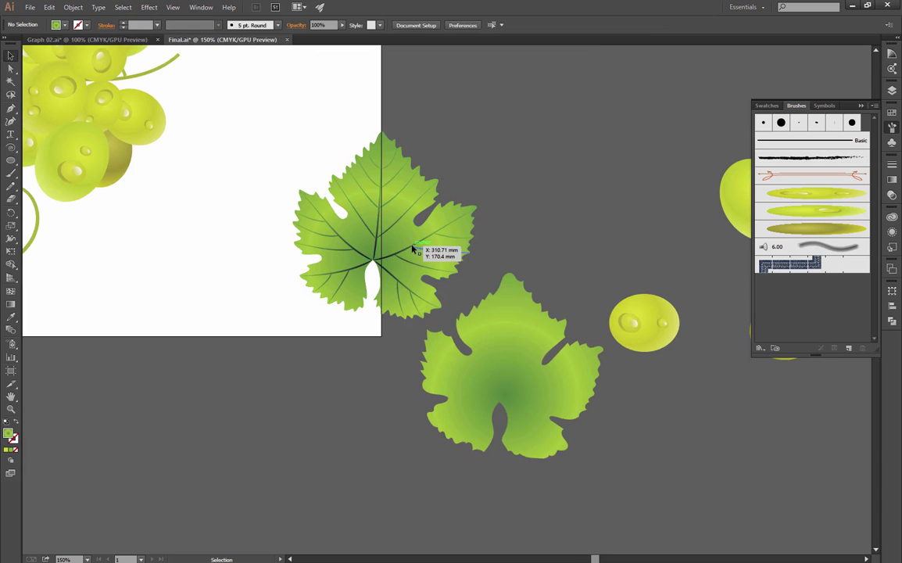
left_click_drag(375, 257, 501, 398)
left_click(670, 456)
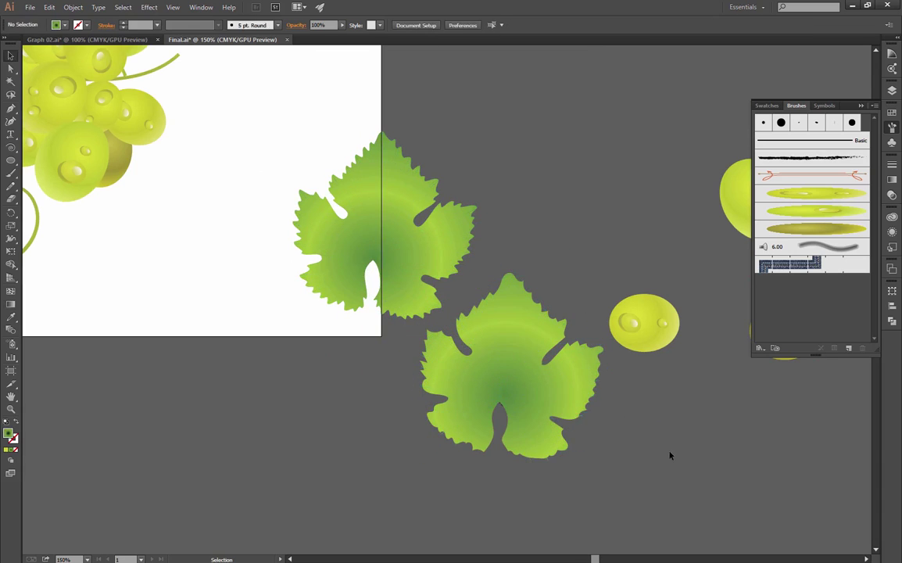
key("ctrl+z")
Step: Move the vein group from the reference leaf onto the traced leaf, meeting at the stem notch, and transfer it to Layer 4
left_click_drag(376, 250, 508, 384)
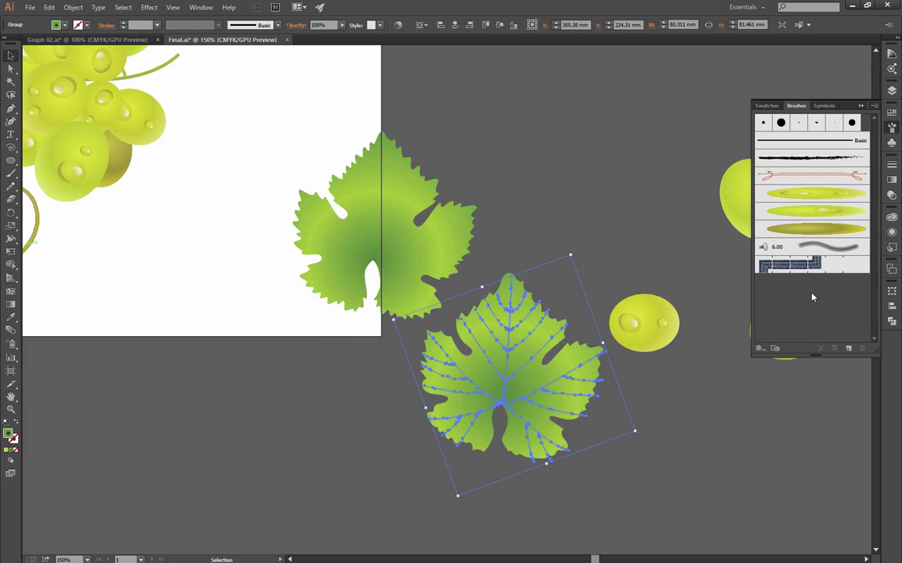
left_click(891, 92)
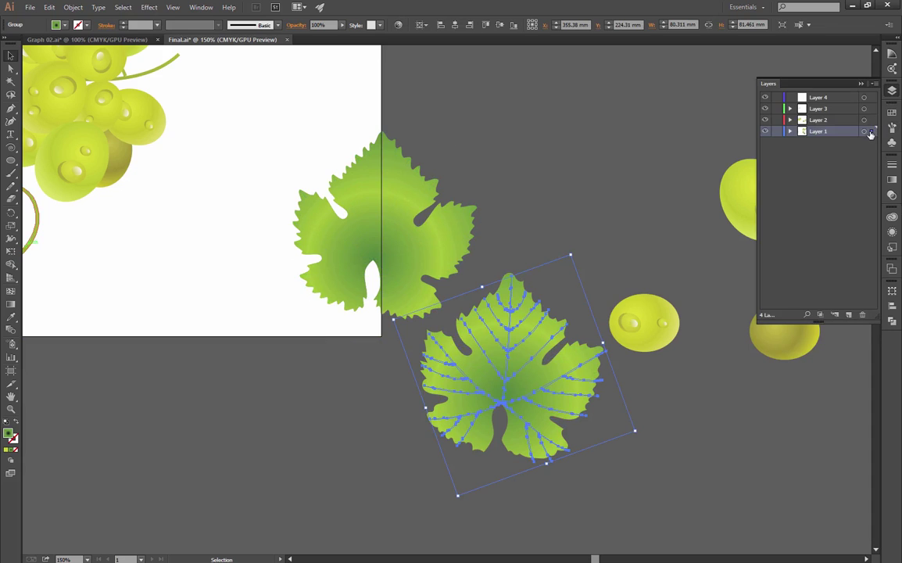
left_click_drag(874, 108, 871, 97)
left_click(620, 283)
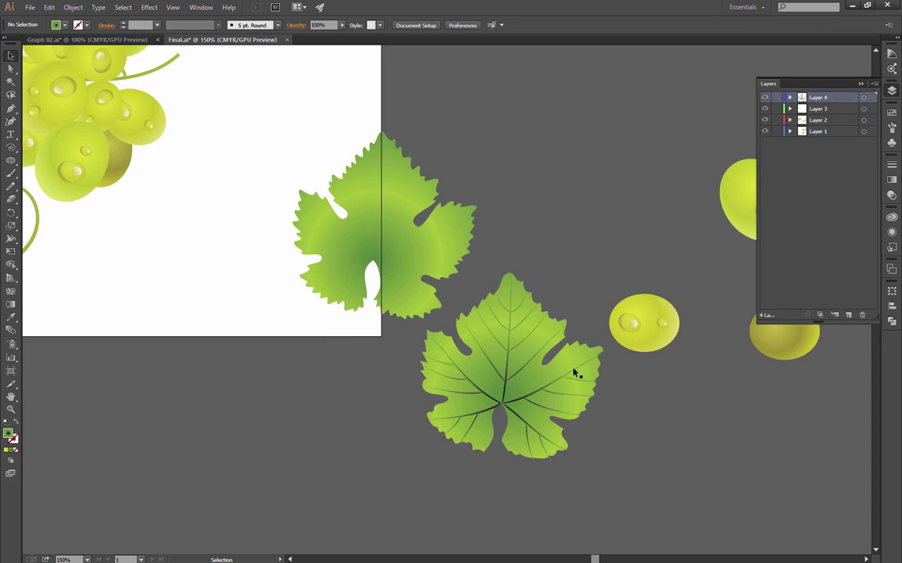
Step: Place the traced leaf with its veins at the upper right end of the new grape bunch, scaled down and rotated
left_click(560, 377, "ctrl+alt")
left_click(486, 301, "ctrl")
left_click(487, 301, "ctrl")
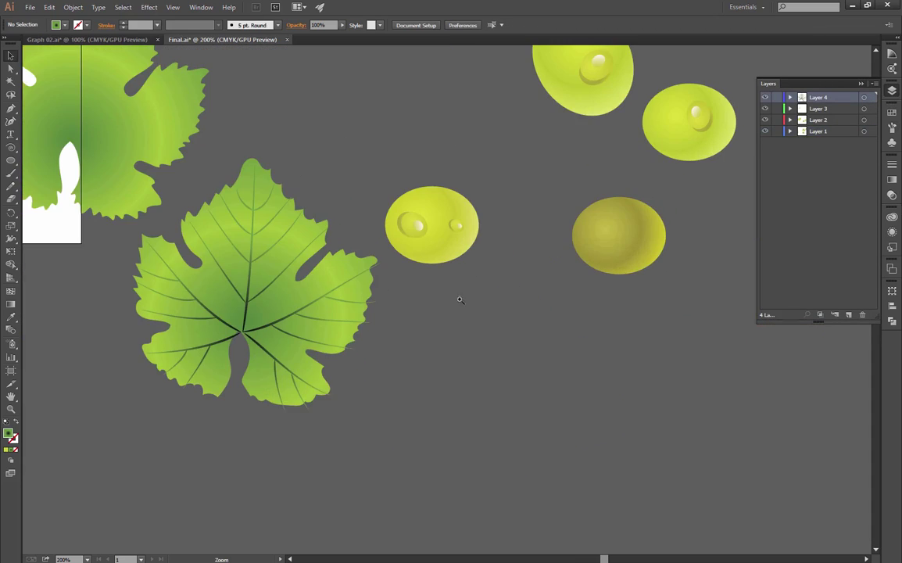
left_click_drag(313, 295, 480, 321)
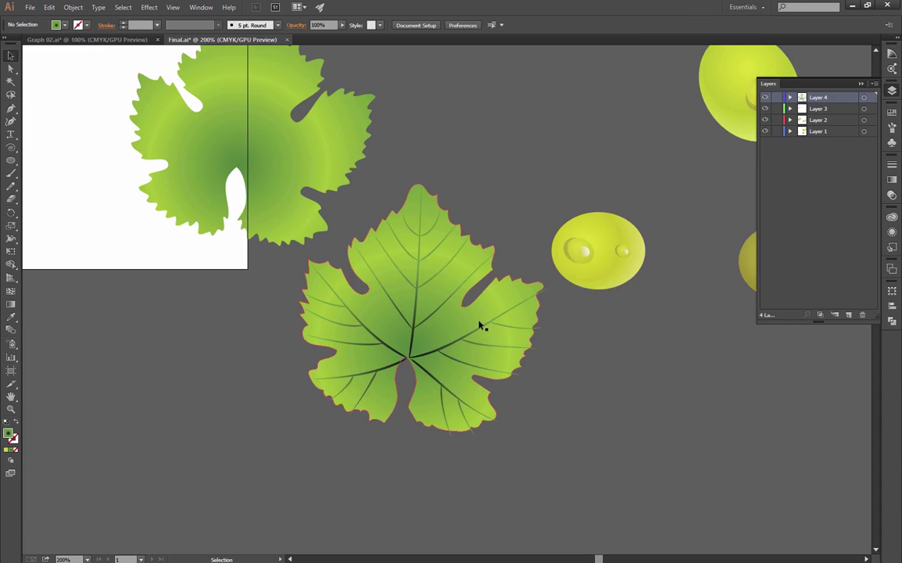
left_click(528, 315, "ctrl+alt")
left_click(527, 315, "ctrl+alt")
left_click_drag(500, 525, 614, 414)
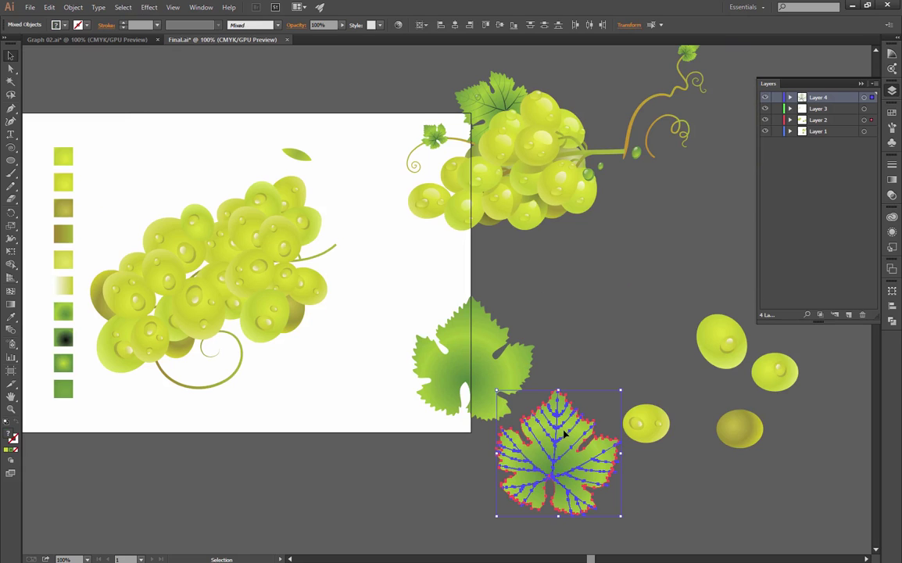
left_click_drag(566, 442, 354, 212)
left_click_drag(406, 158, 384, 237)
left_click_drag(322, 241, 340, 233)
Step: Add a smaller copy of the veined leaf on the tendril's right side and a copy of the reference's small leaf near its lower left
left_click_drag(340, 233, 249, 365)
left_click_drag(290, 323, 271, 387)
left_click(287, 406)
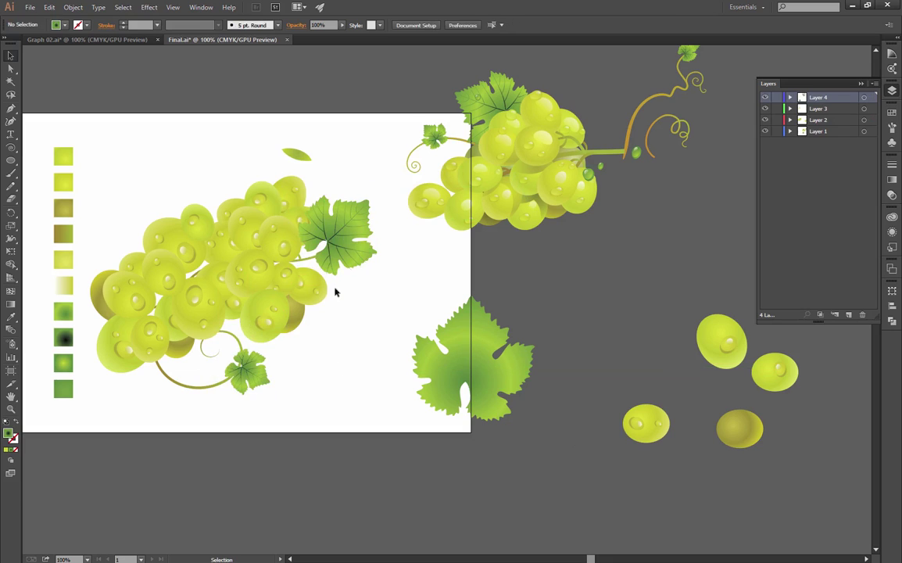
left_click_drag(420, 127, 162, 368)
left_click(342, 268)
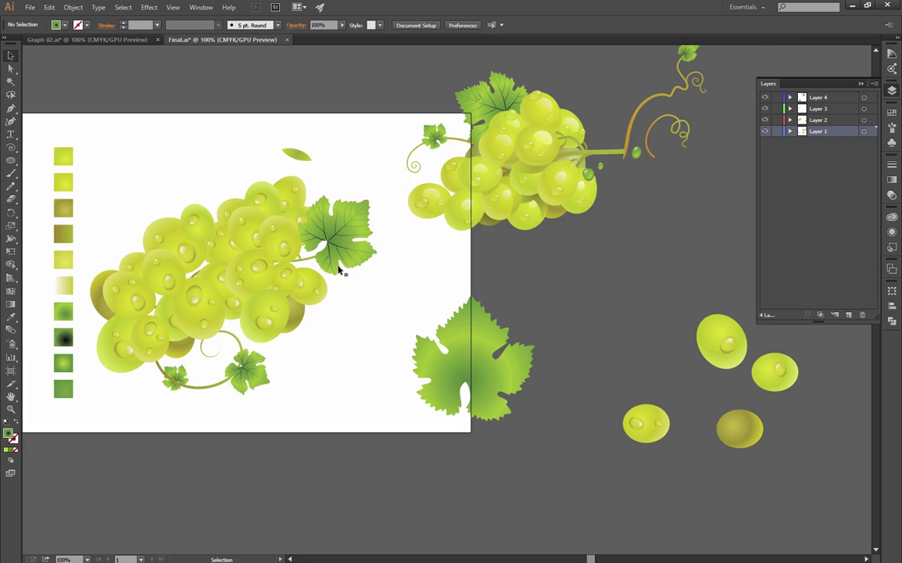
Step: Copy the glossy highlight from a reference grape onto several grapes of the new bunch, moving the highlight to Layer 4
left_click_drag(344, 297, 403, 318)
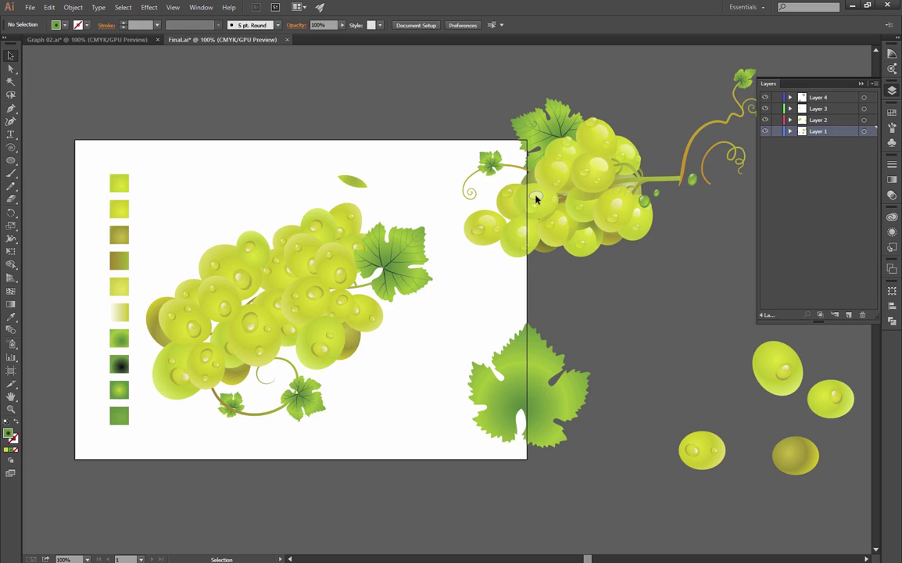
left_click_drag(536, 199, 345, 261)
left_click_drag(327, 232, 307, 248)
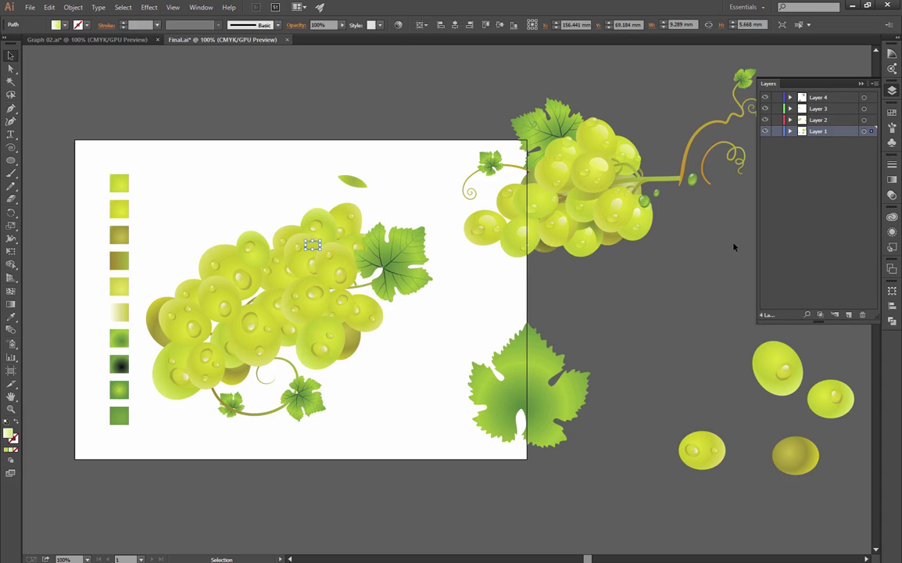
left_click_drag(872, 100, 872, 98)
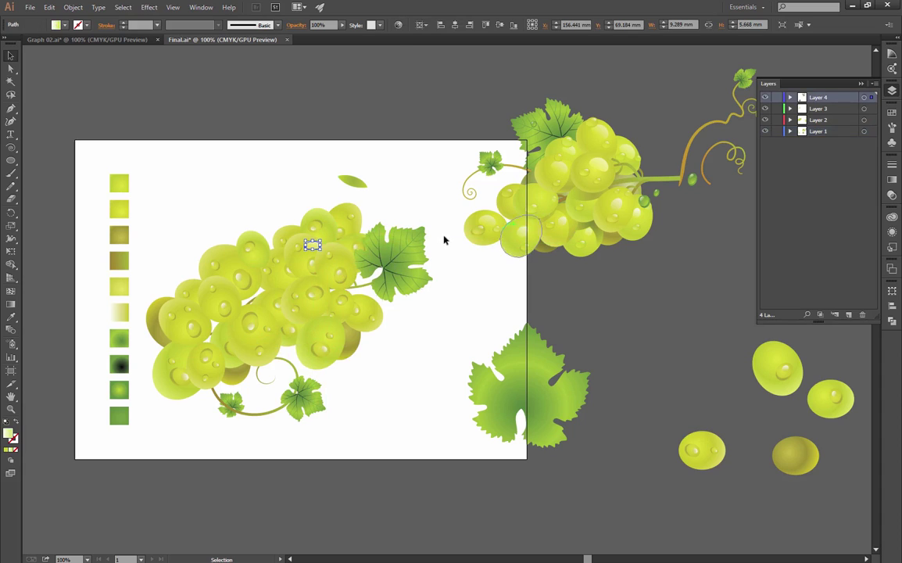
left_click_drag(319, 245, 205, 367)
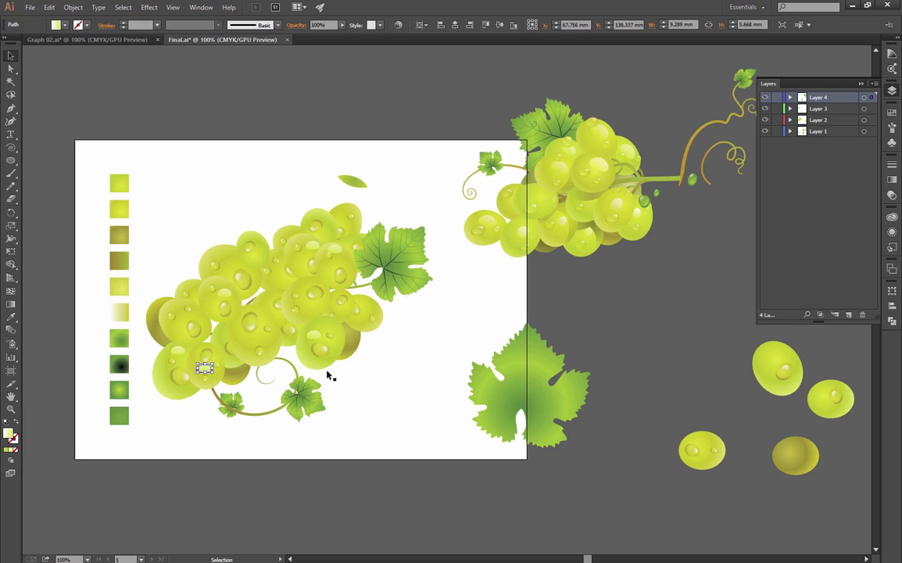
left_click(361, 384)
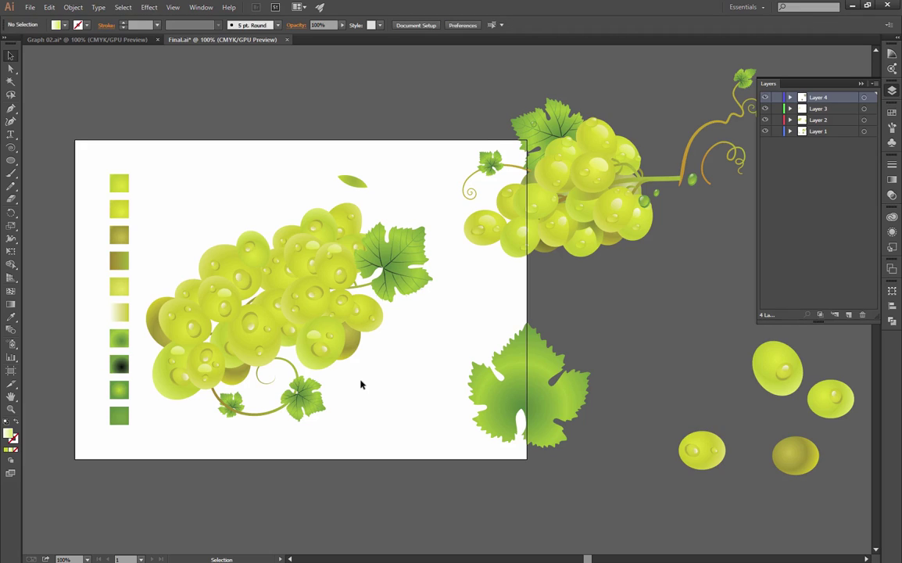